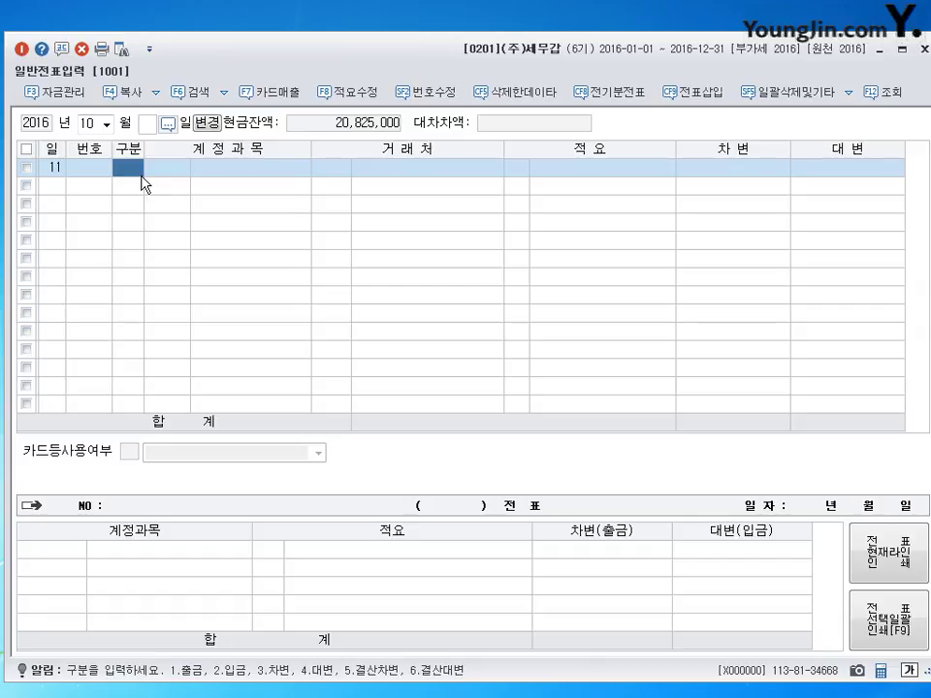
# Debit 매출할인 (0406) 97,000 and 당좌예금 (0102) 4,753,000 on the October 11 voucher
pyautogui.write('3')
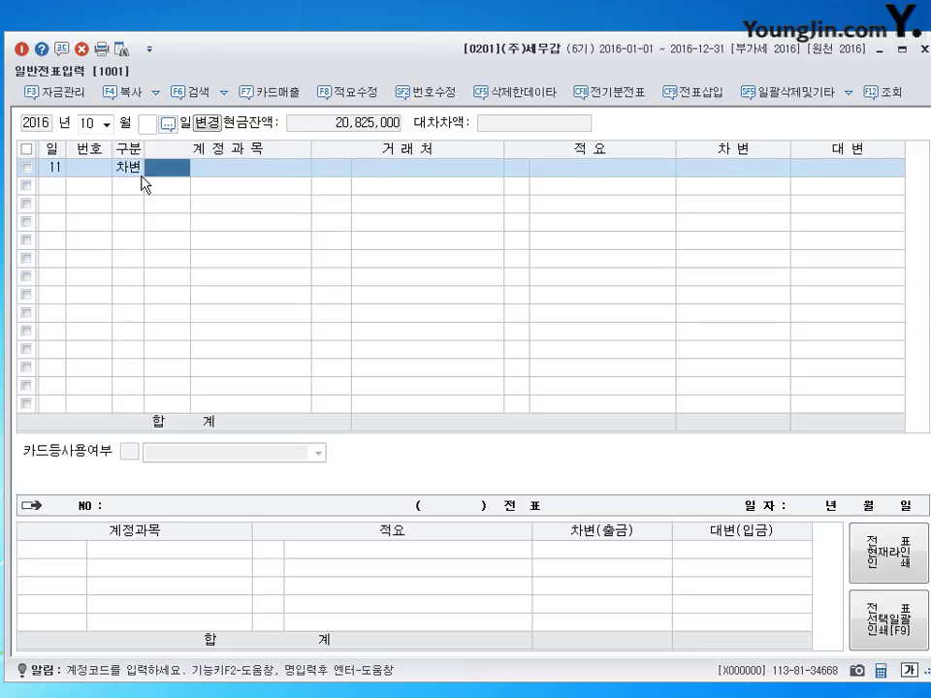
pyautogui.write('매출')
pyautogui.press('Return')
pyautogui.write('하ㄹ')
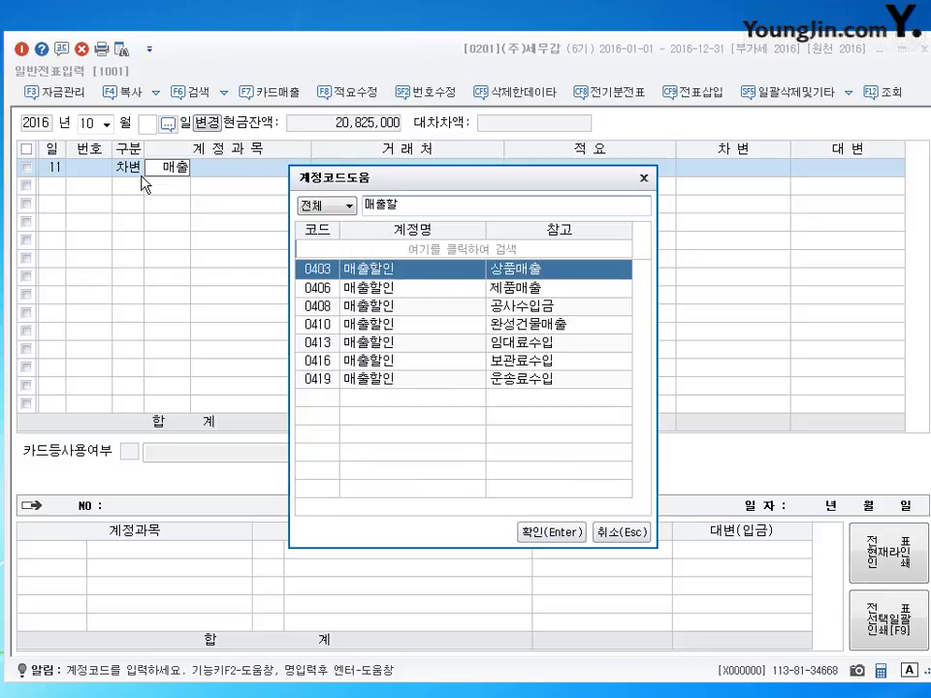
pyautogui.click(383, 293)
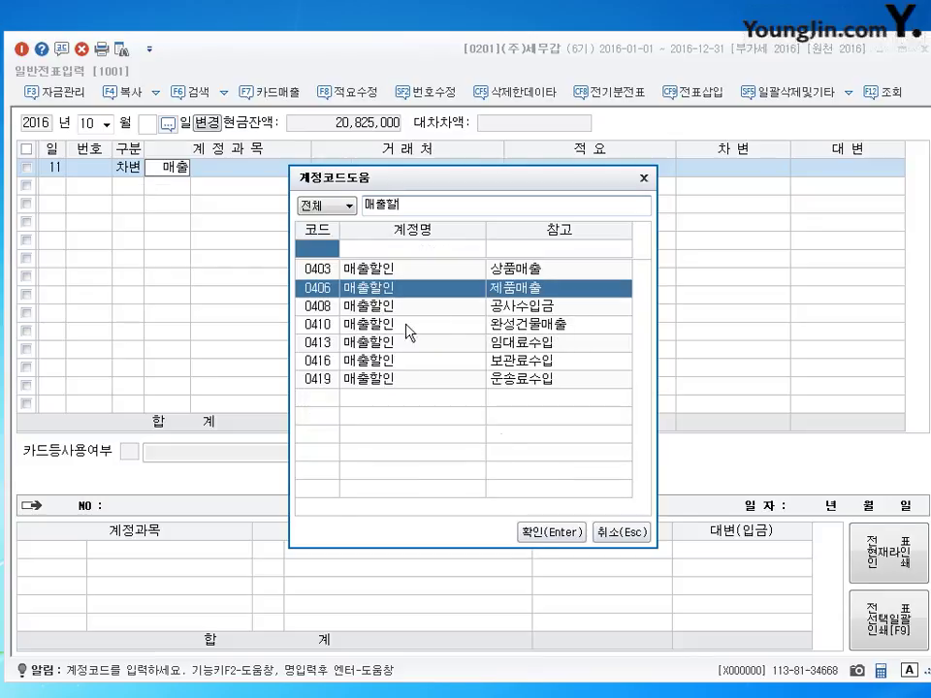
pyautogui.click(527, 535)
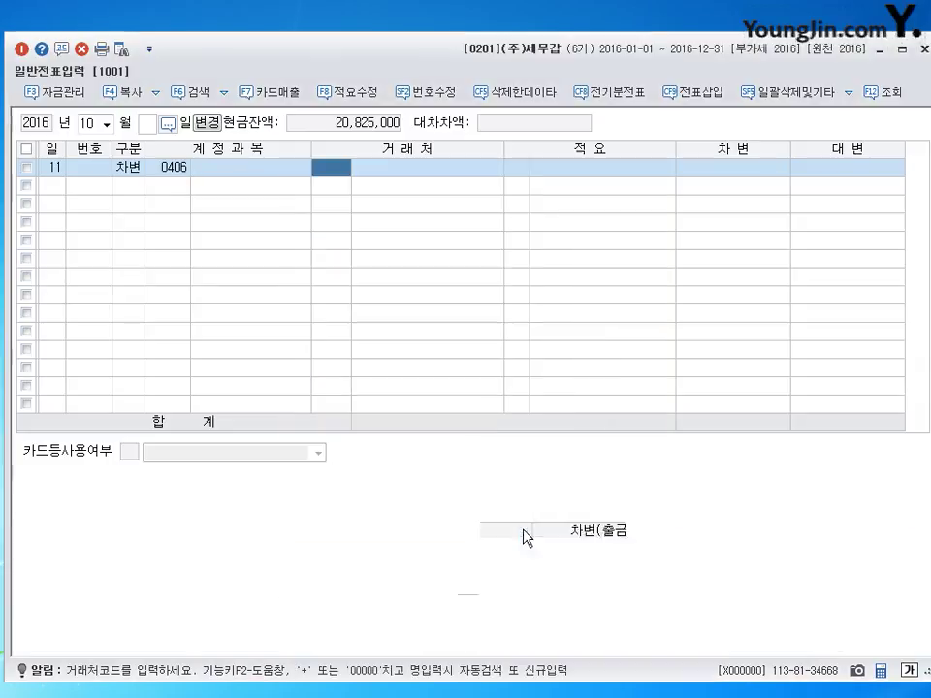
pyautogui.press('Return')
pyautogui.press('Return')
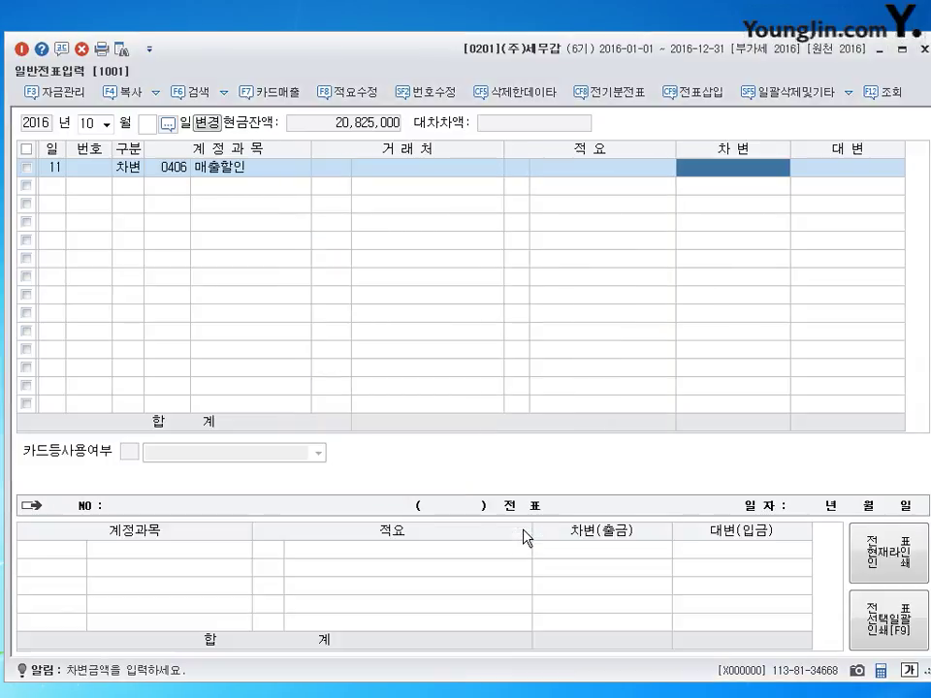
pyautogui.write('97000')
pyautogui.press('Return')
pyautogui.write('3')
pyautogui.write('102')
pyautogui.press('Return')
pyautogui.press('Return')
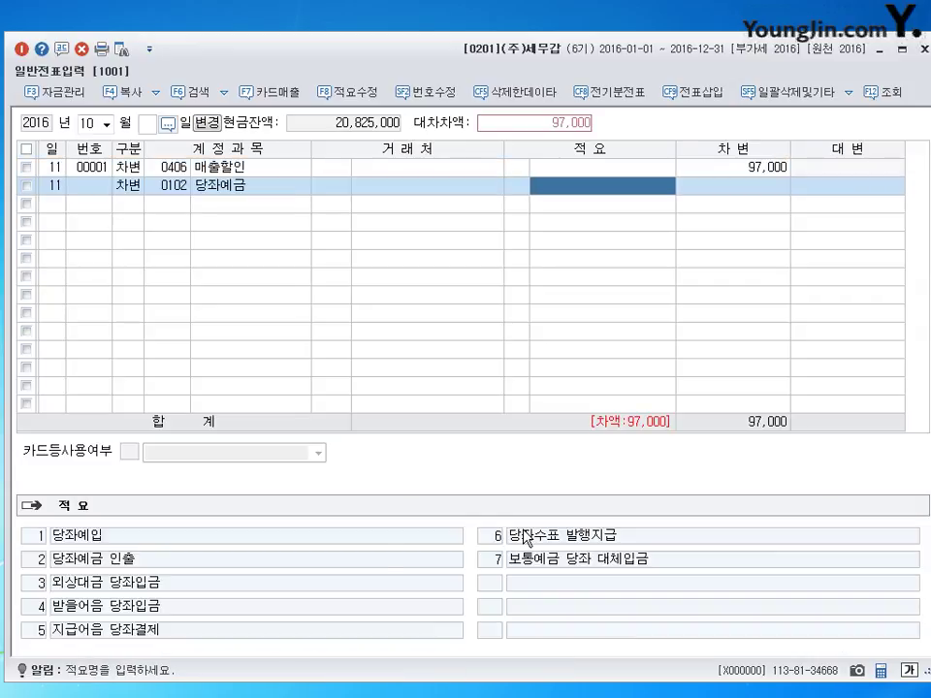
pyautogui.press('Return')
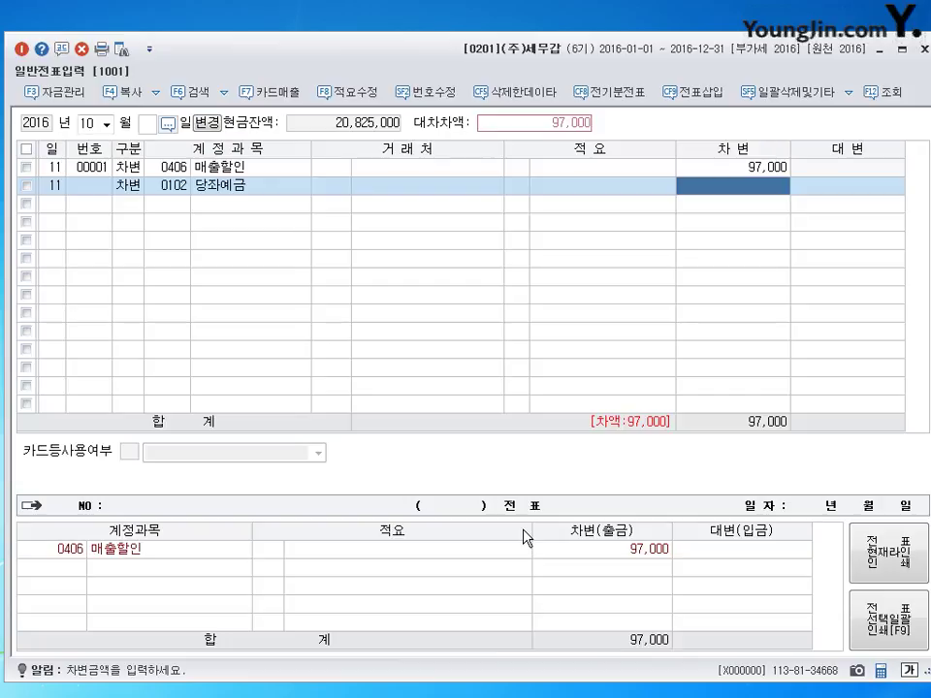
pyautogui.write('4,753,000')
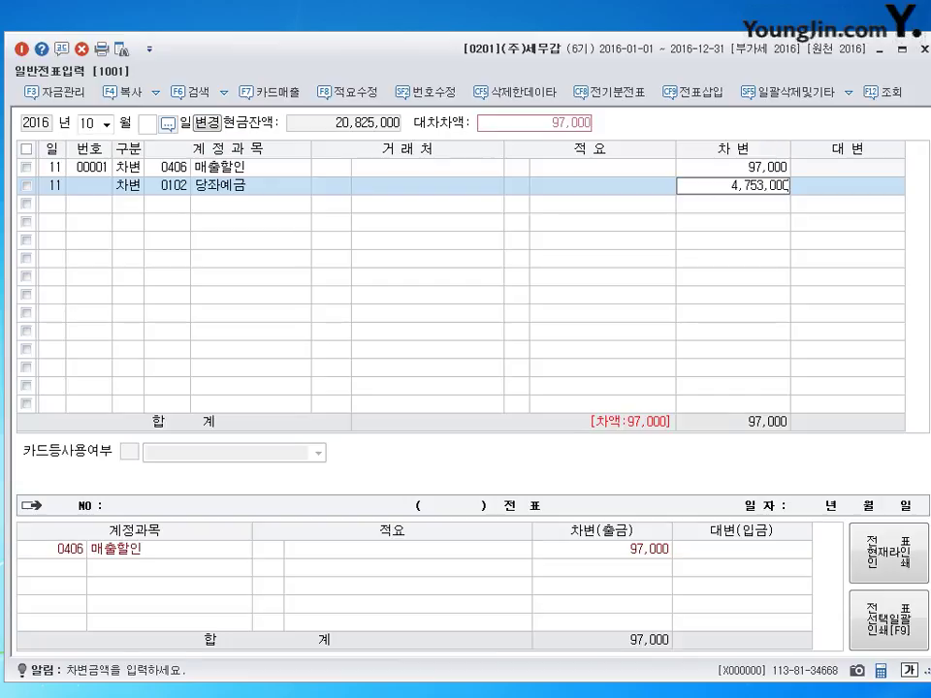
pyautogui.press('Return')
# Credit 외상매출금 (0108) 4,850,000 to 주현전자 and start a new row dated the 12th
pyautogui.write('4')
pyautogui.press('Return')
pyautogui.write('108')
pyautogui.press('Return')
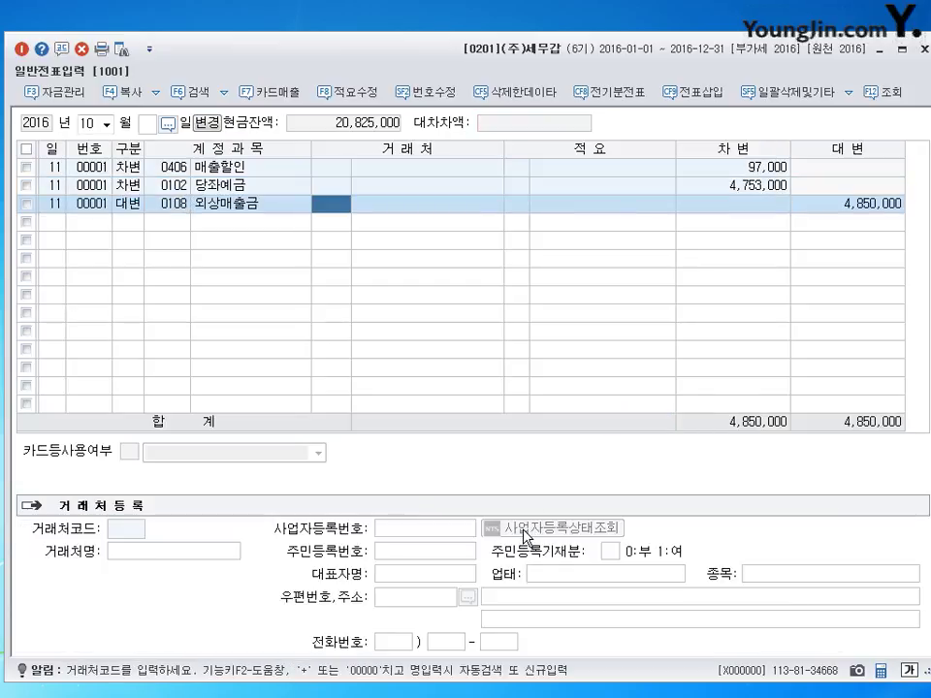
pyautogui.write('주현')
pyautogui.press('Return')
pyautogui.press('Return')
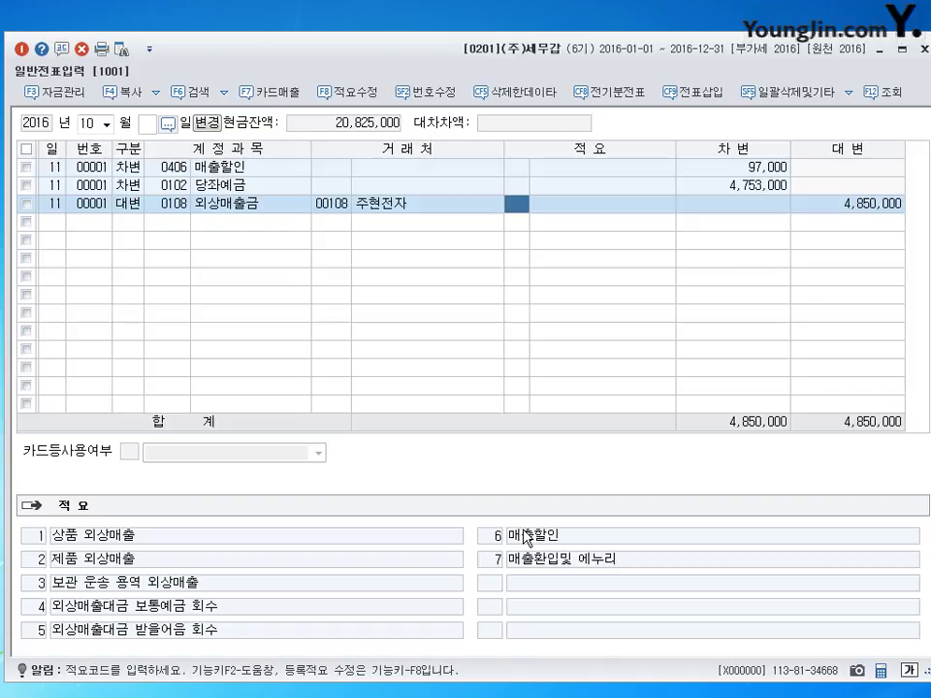
pyautogui.press('Return')
pyautogui.press('Return')
pyautogui.write('12')
pyautogui.press('Return')
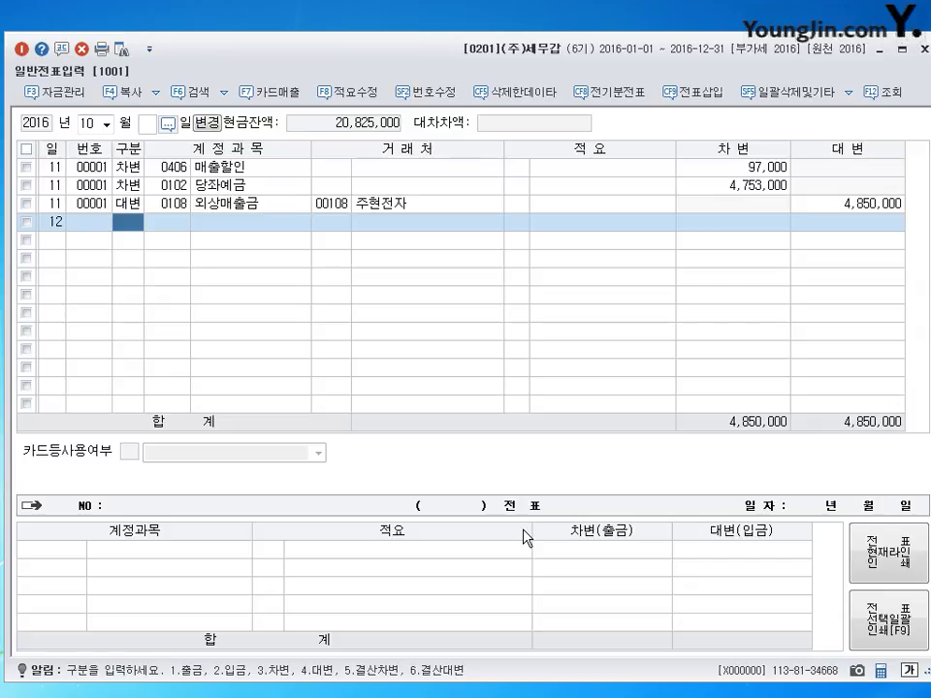
# Debit 급여 (0801) 2,500,000, correcting the mistyped 0804 account code
pyautogui.write('3')
pyautogui.press('Return')
pyautogui.write('0804')
pyautogui.press('Return')
pyautogui.press('BackSpace')
pyautogui.press('Left')
pyautogui.write('0801')
pyautogui.press('Return')
pyautogui.press('Return')
pyautogui.press('Return')
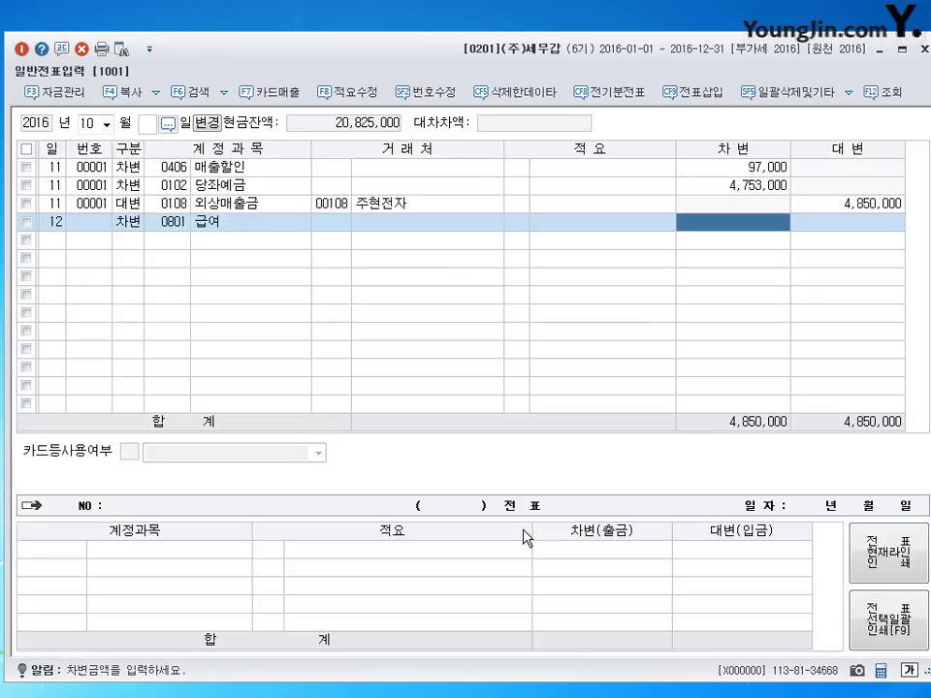
pyautogui.write('2500000')
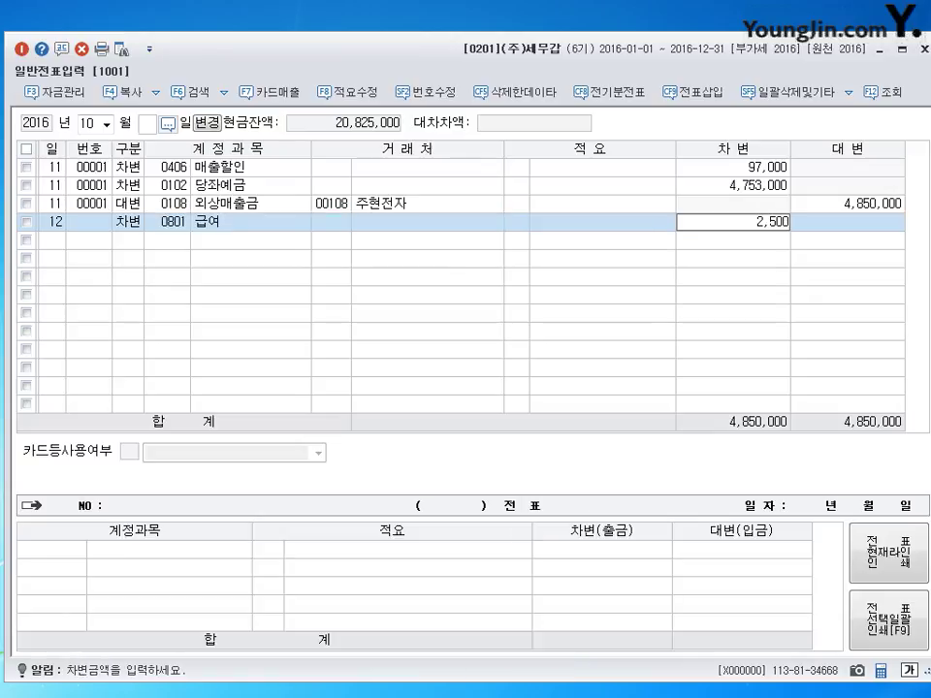
pyautogui.press('Return')
# Credit 예수금 (0254) 240,000 and 보통예금 (0103) 2,260,000, then start the next row
pyautogui.press('Return')
pyautogui.write('40254')
pyautogui.press('Return')
pyautogui.press('Return')
pyautogui.press('Return')
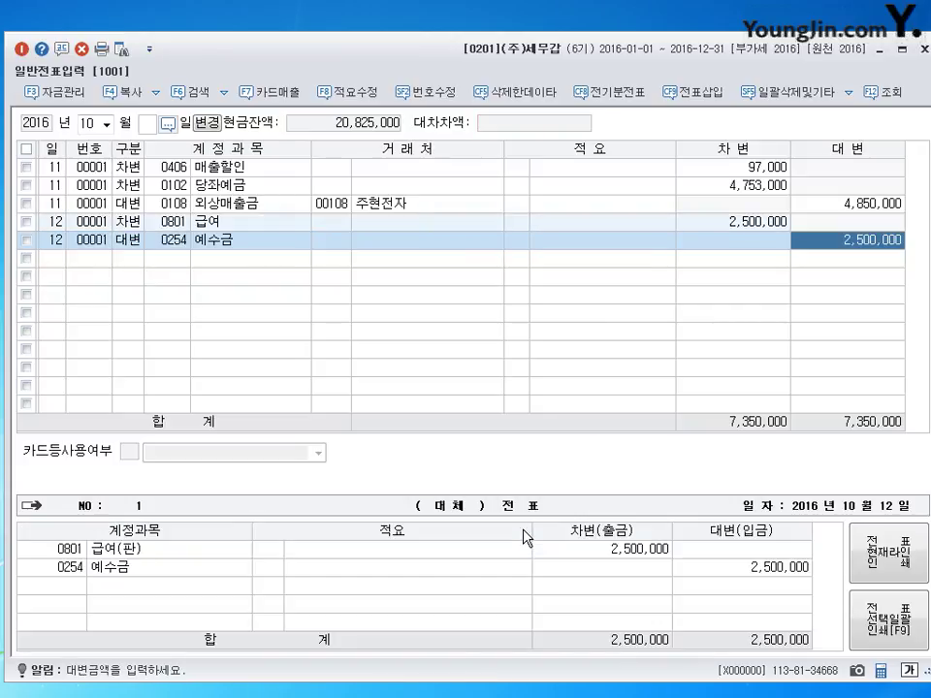
pyautogui.write('240000')
pyautogui.press('Return')
pyautogui.write('103')
pyautogui.press('Return')
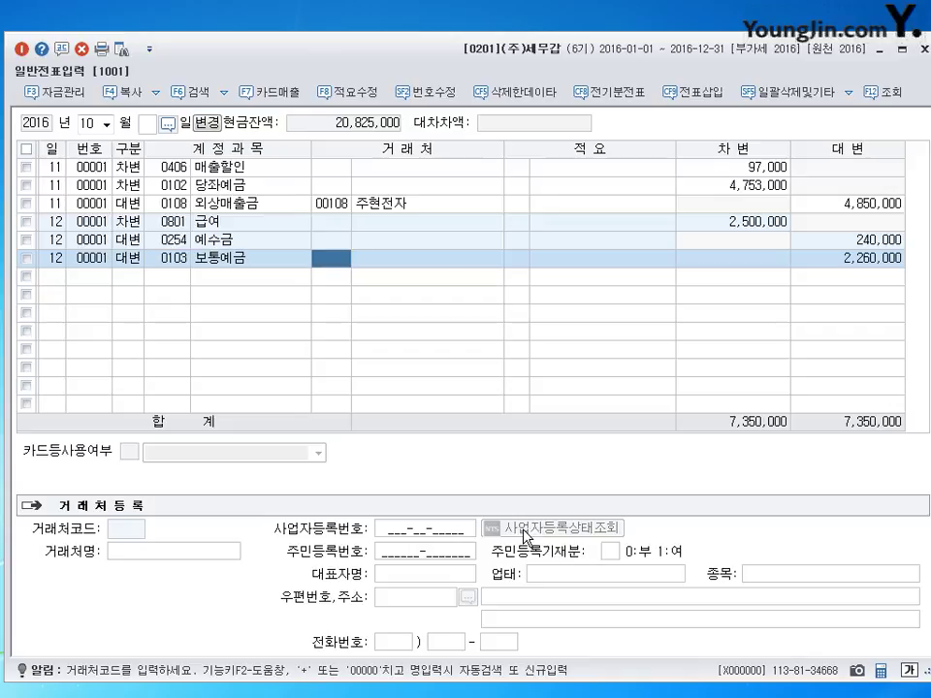
pyautogui.press('Return')
pyautogui.write('3')
pyautogui.press('Return')
pyautogui.press('Return')
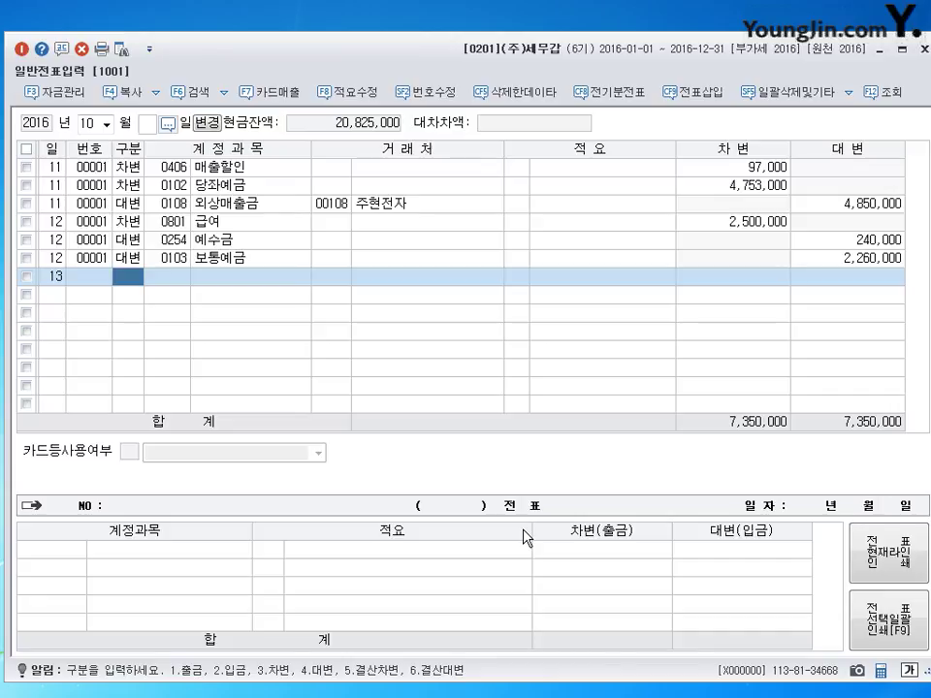
# Debit 급여 (0801) 2,000,000 and 상여금 (0803) 800,000 on the day 13 voucher
pyautogui.write('3')
pyautogui.press('Return')
pyautogui.write('801')
pyautogui.press('Return')
pyautogui.press('Return')
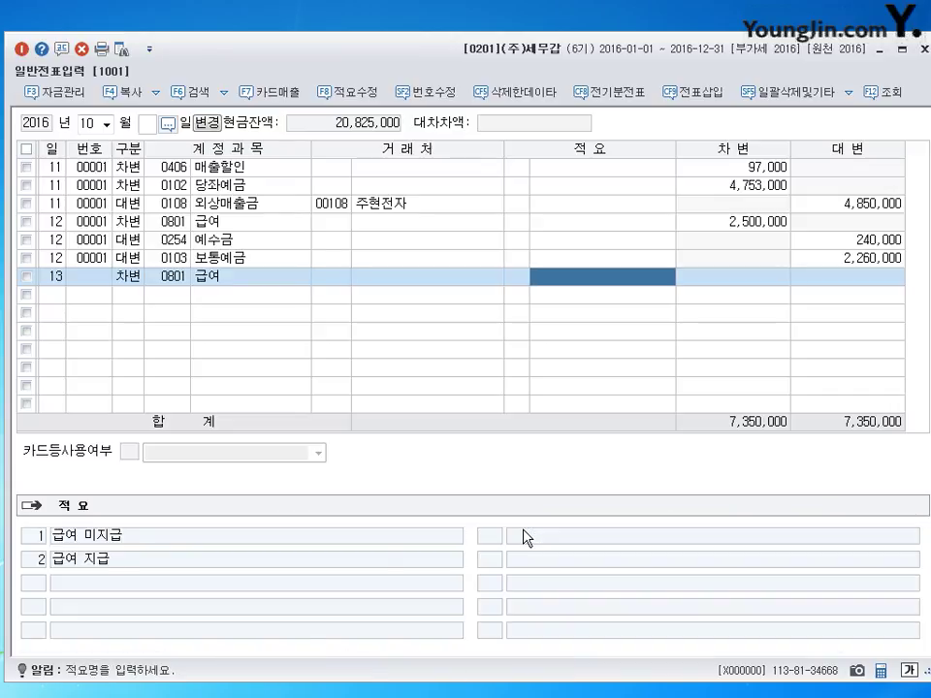
pyautogui.press('Return')
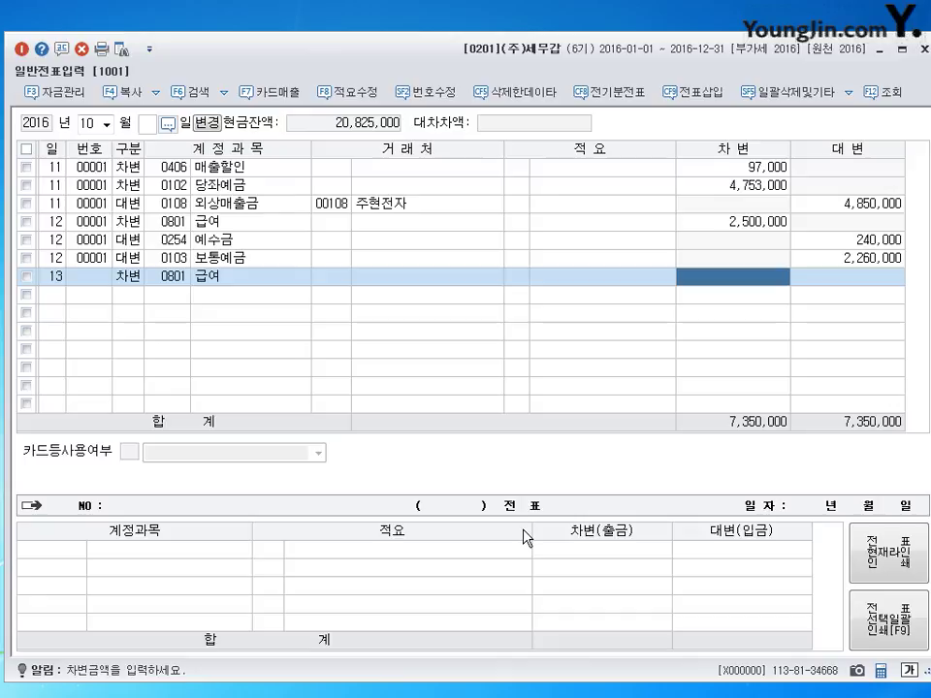
pyautogui.write('2000000')
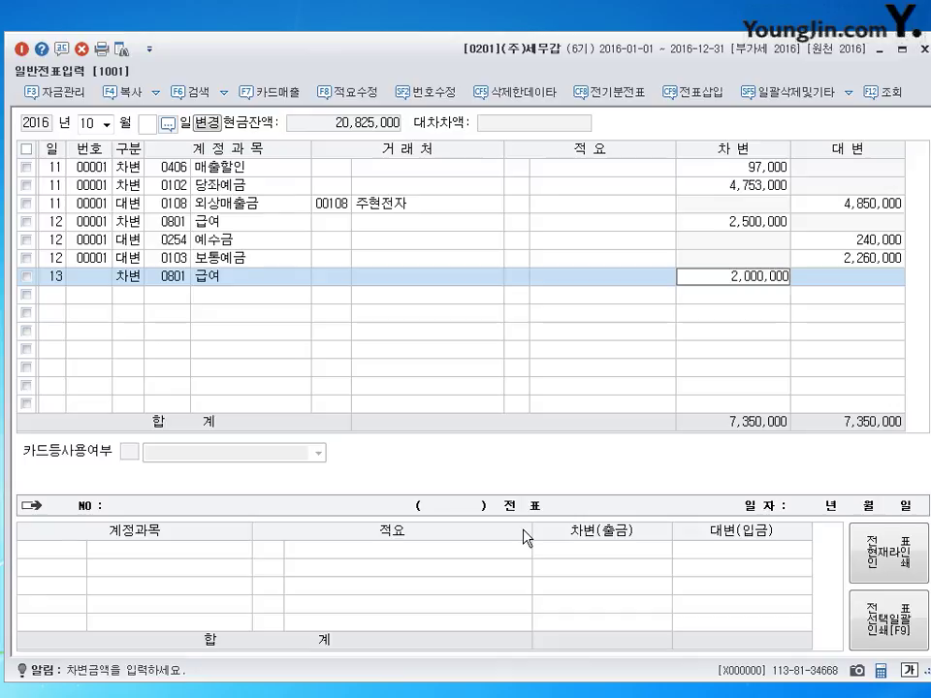
pyautogui.press('Return')
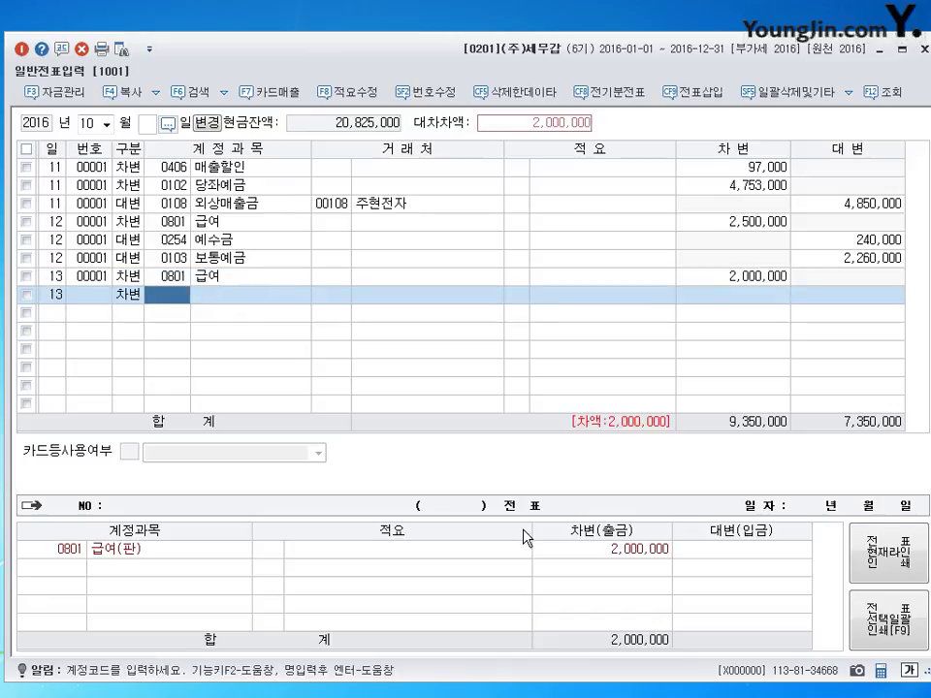
pyautogui.write('803')
pyautogui.press('Return')
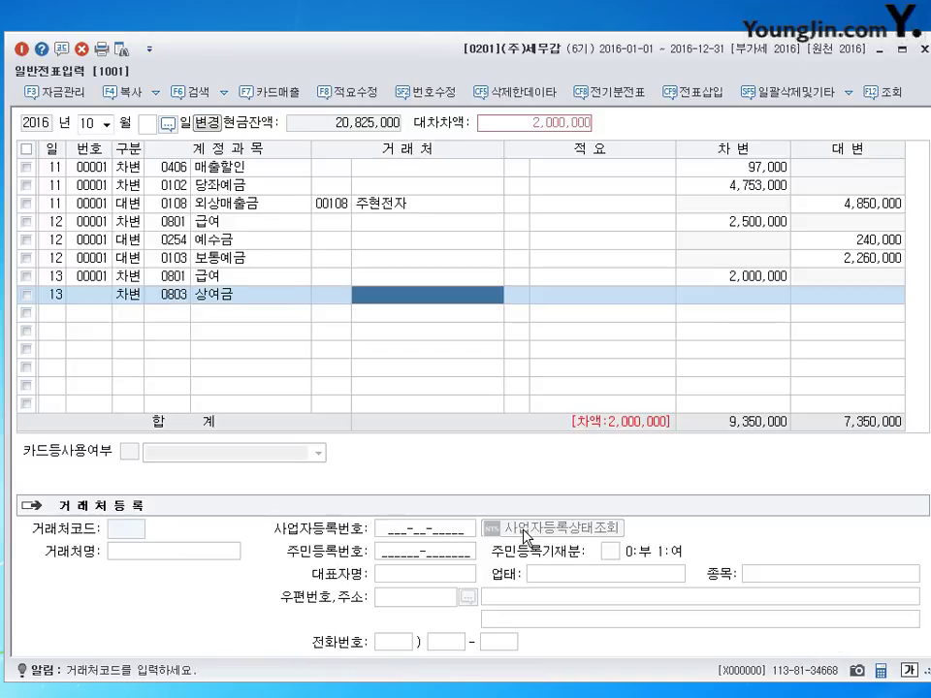
pyautogui.press('Return')
pyautogui.press('Return')
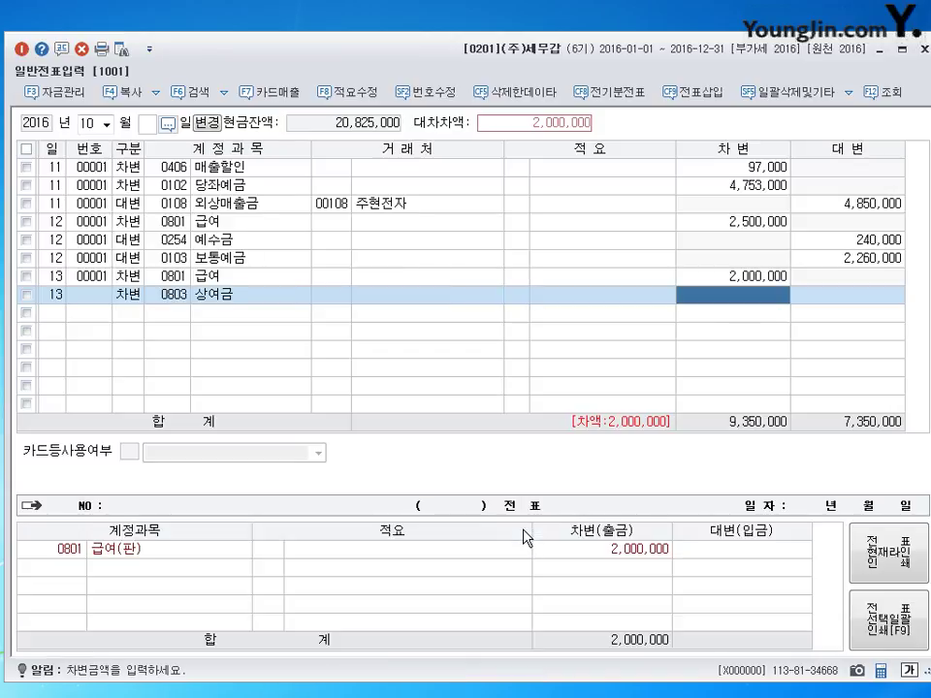
pyautogui.write('8000000')
pyautogui.press('Return')
# Credit 예수금 (0254) 200,000
pyautogui.write('4')
pyautogui.press('Return')
pyautogui.write('254')
pyautogui.press('Return')
pyautogui.press('Return')
pyautogui.press('Return')
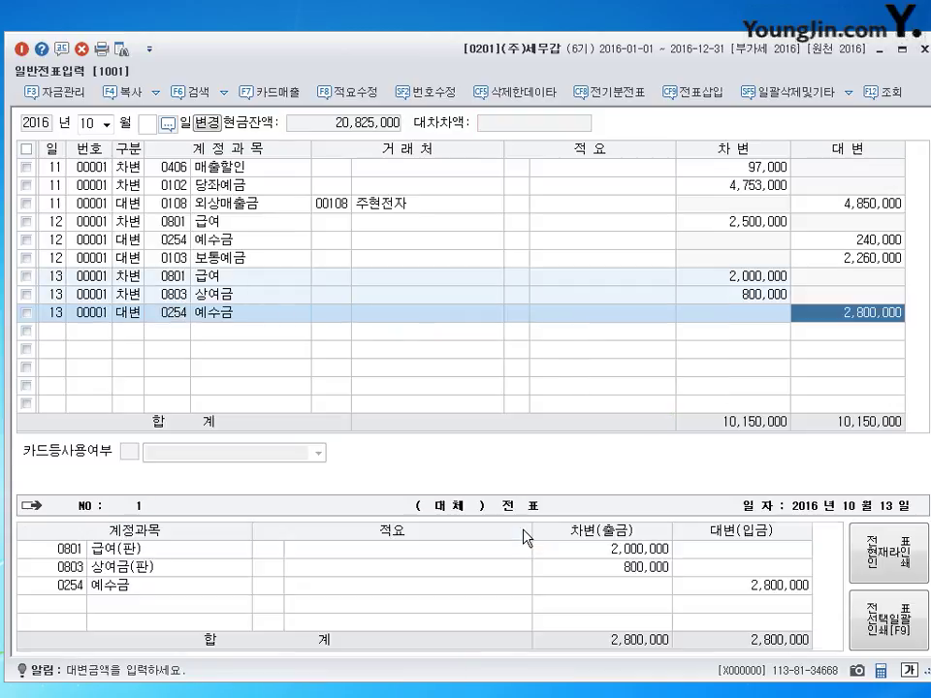
pyautogui.write('200000')
pyautogui.press('Return')
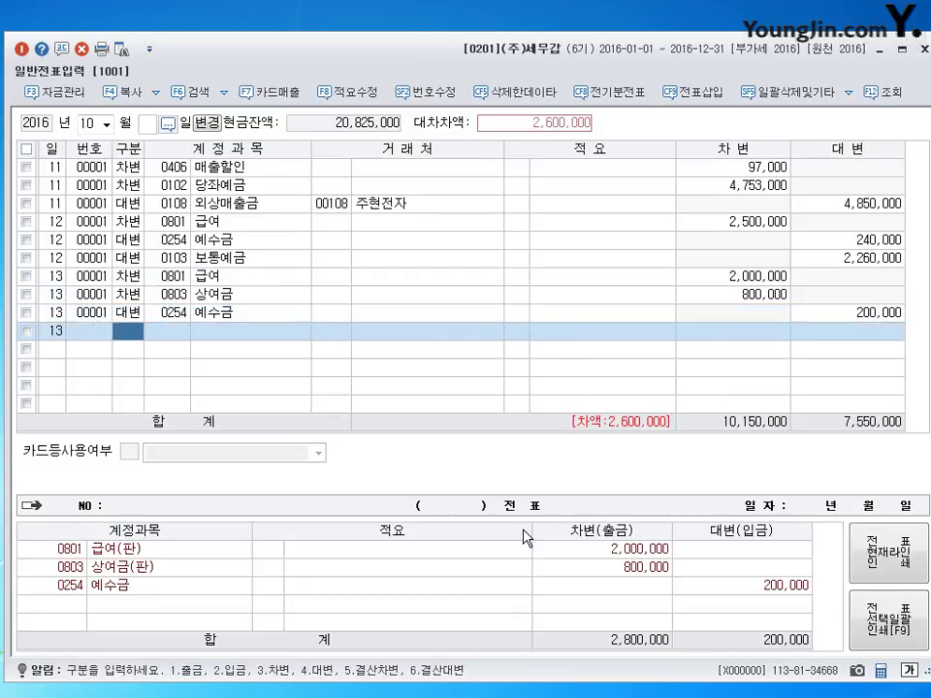
pyautogui.write('4')
# Credit 임직원등 단기채권 (0137) 1,000,000 to the employee and 보통예금 (0103) 1,600,000
pyautogui.press('Return')
pyautogui.write('137')
pyautogui.press('Return')
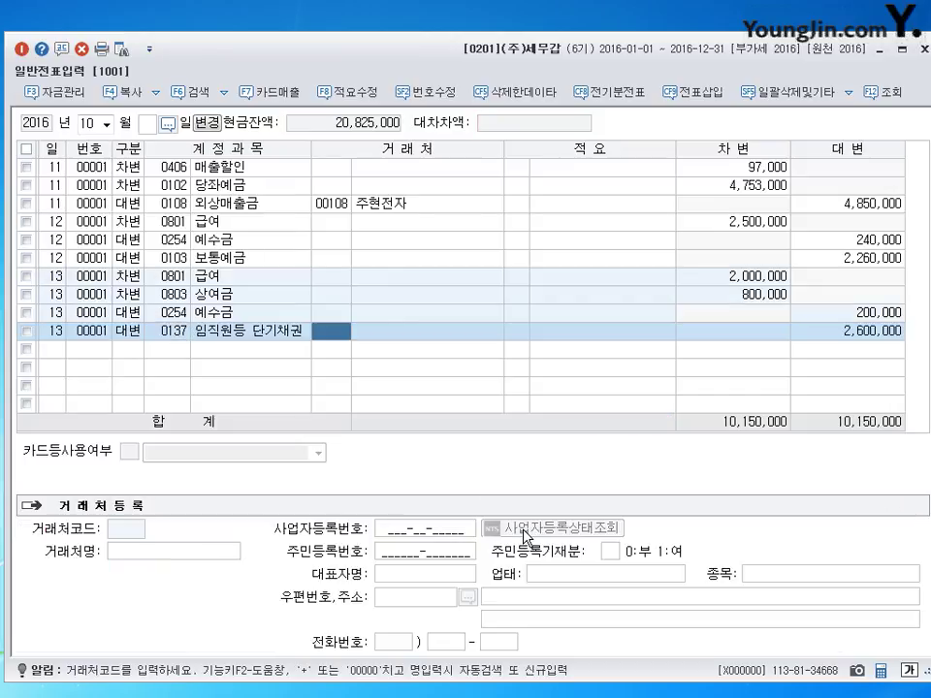
pyautogui.write('김영호')
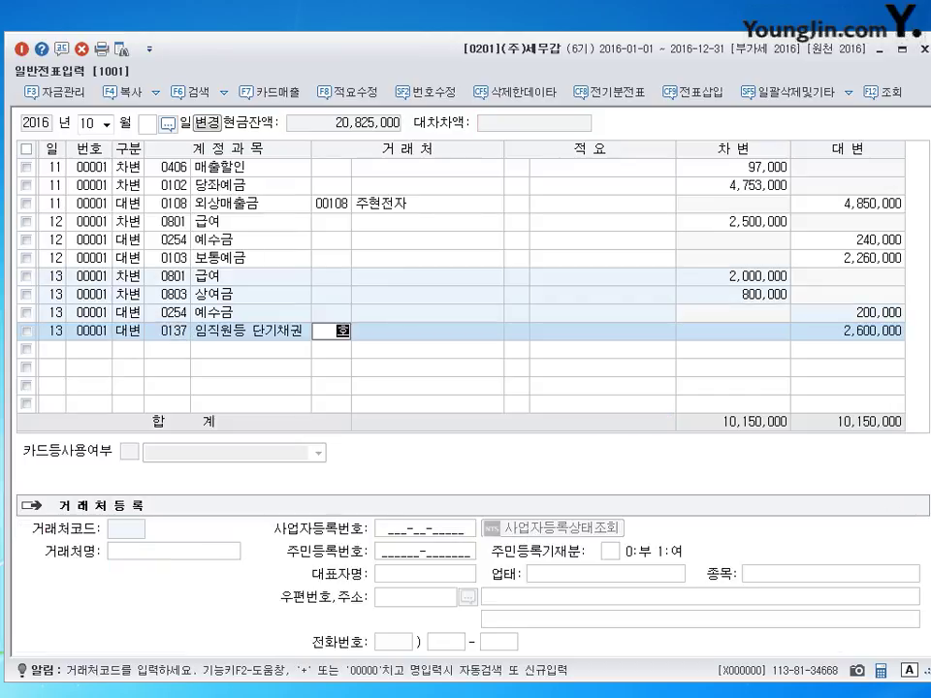
pyautogui.press('Return')
pyautogui.press('Return')
pyautogui.press('Return')
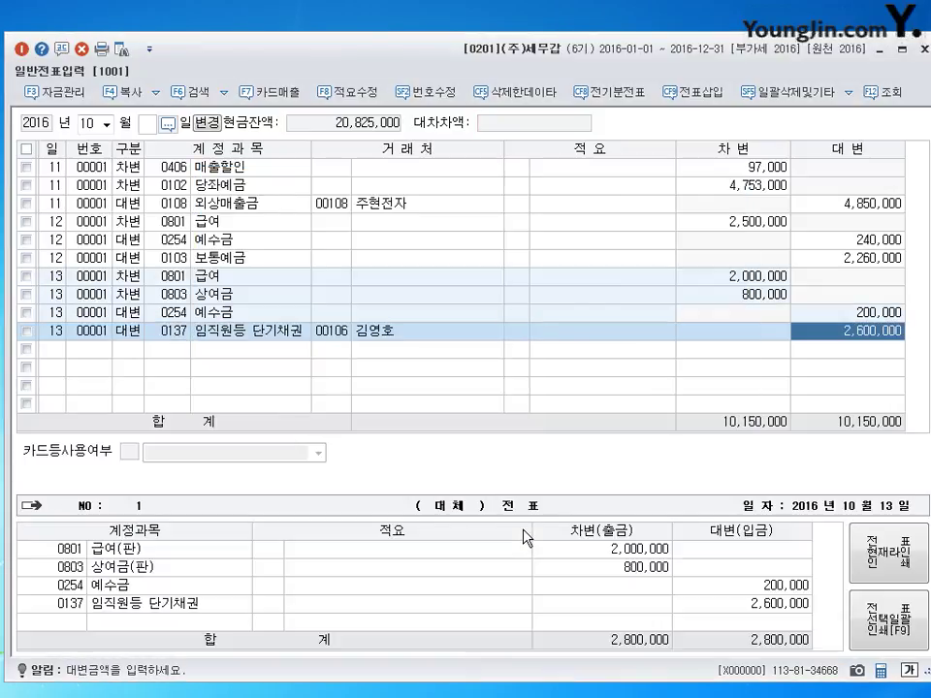
pyautogui.press('BackSpace')
pyautogui.write('1000000')
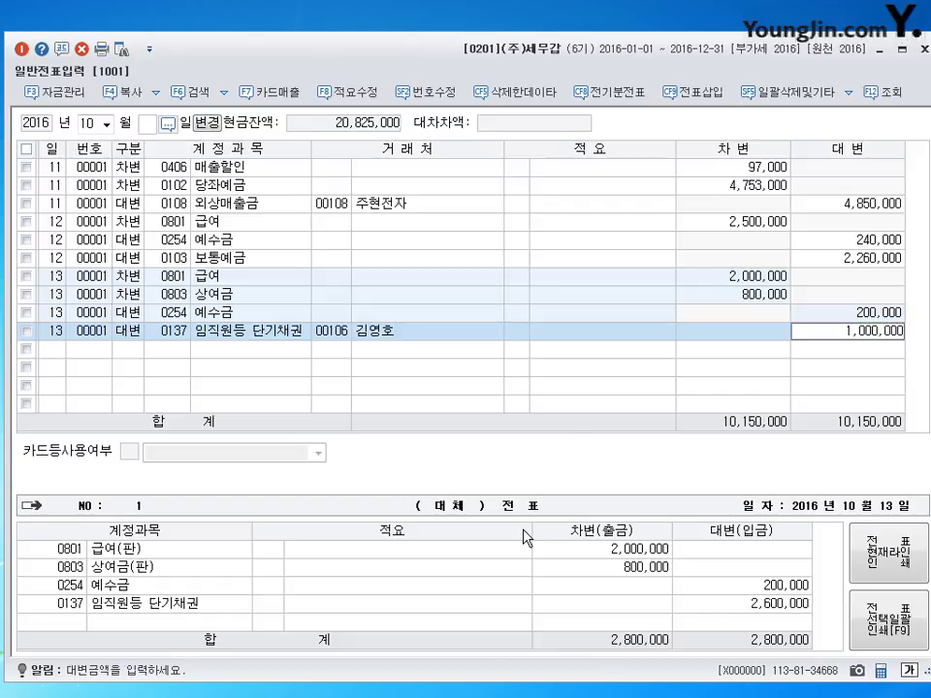
pyautogui.press('Return')
pyautogui.write('103')
pyautogui.press('Return')
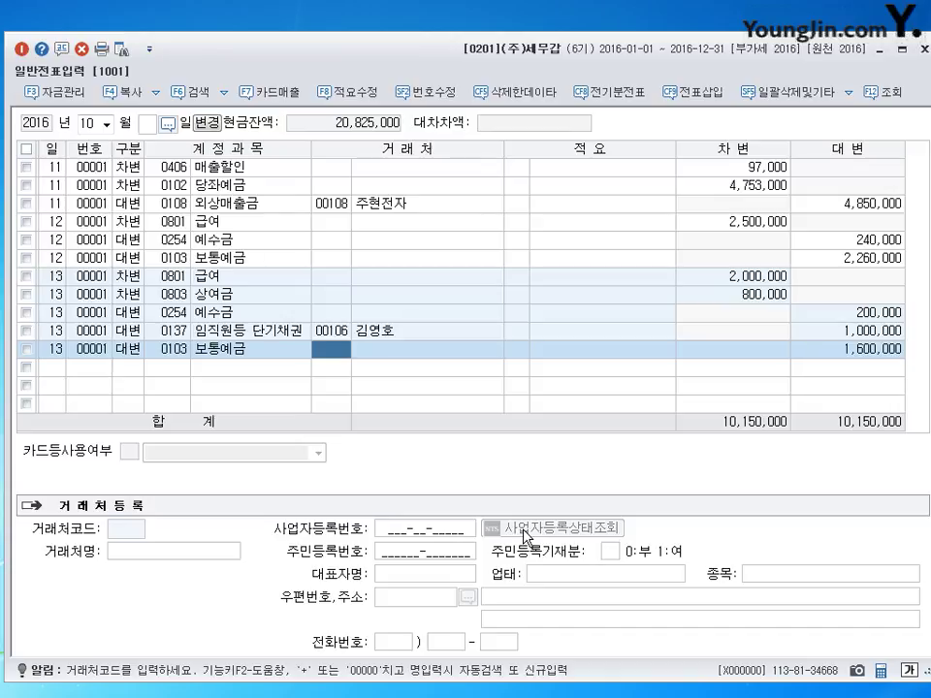
pyautogui.press('Return')
# Start a new journal row dated the 14th
pyautogui.write('14')
pyautogui.press('Return')
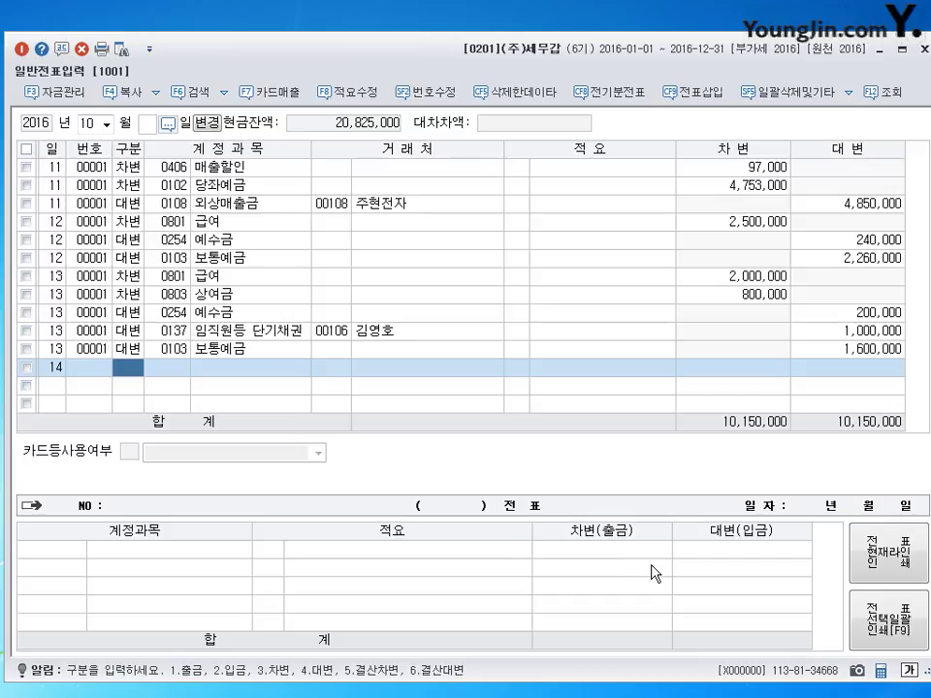
# Debit 퇴직급여 32,000,000 (0806) and 19,000,000 (0508) on the day 14 voucher
pyautogui.write('30806')
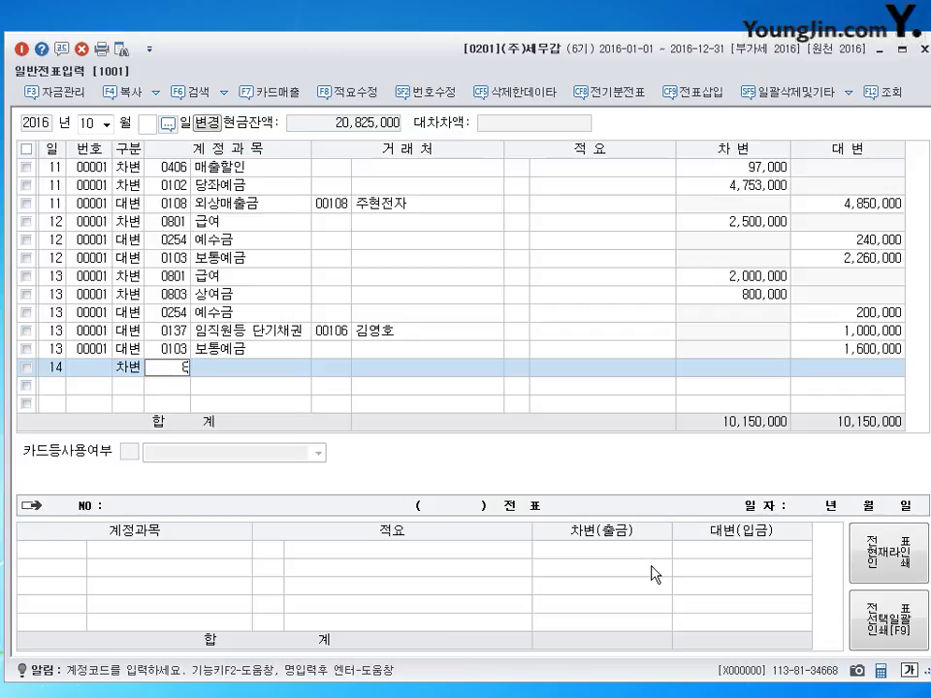
pyautogui.press('Return')
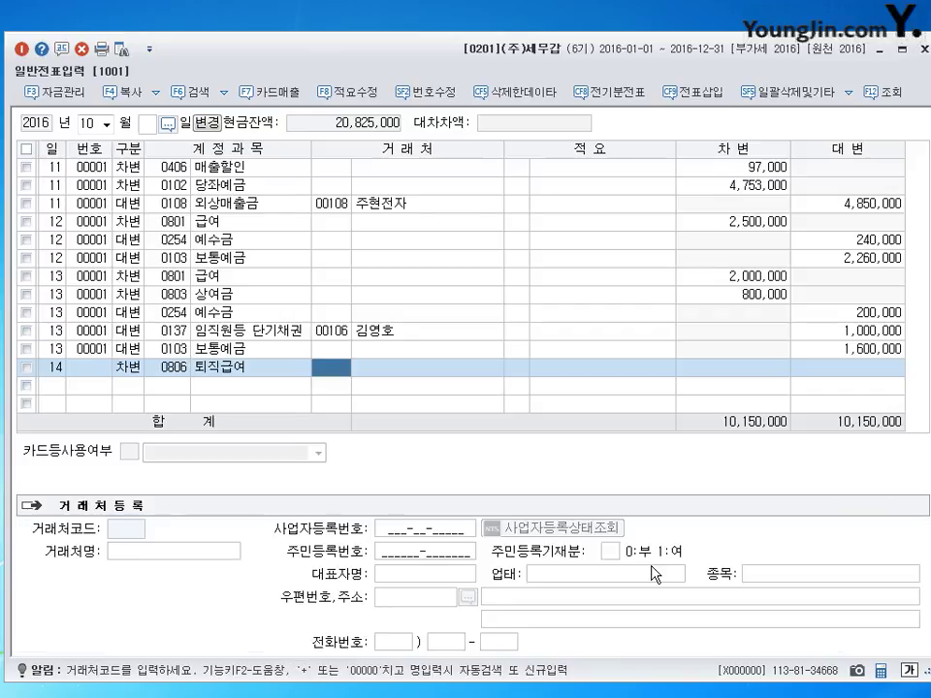
pyautogui.press('Return')
pyautogui.press('Return')
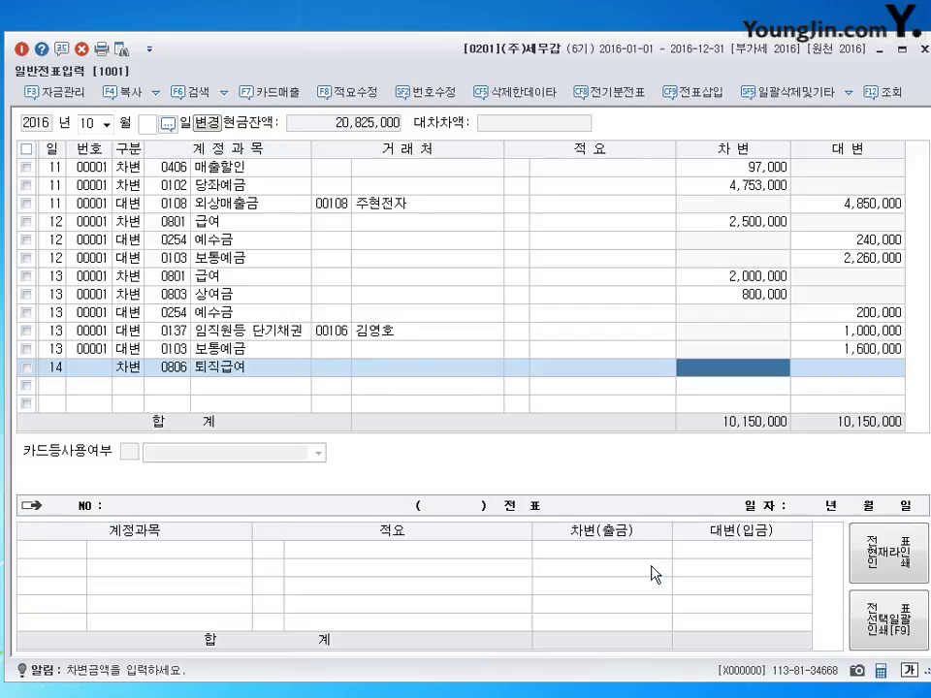
pyautogui.write('32000000')
pyautogui.press('Return')
pyautogui.press('3')
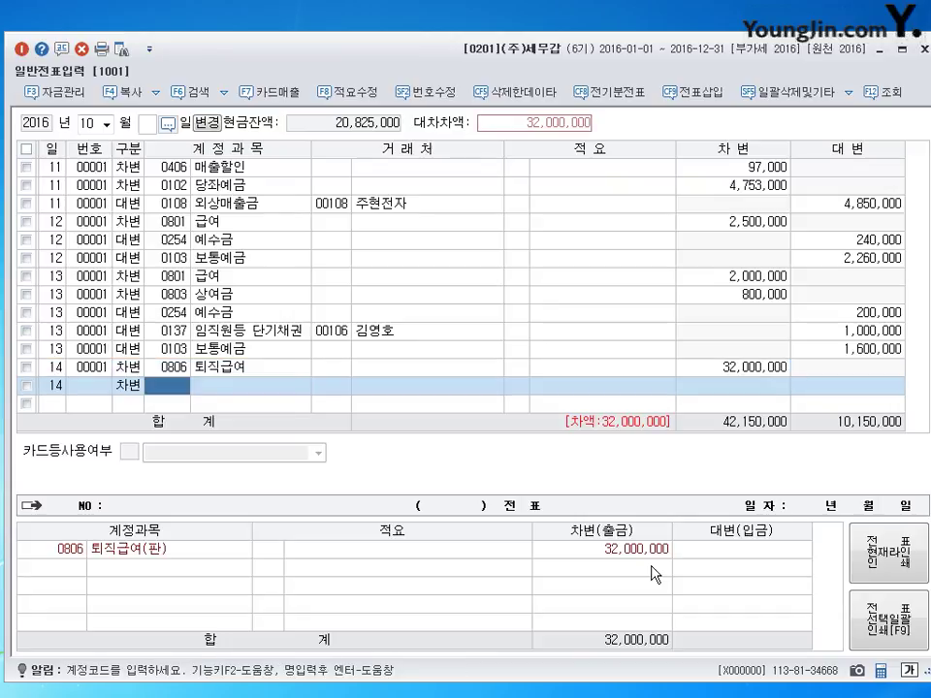
pyautogui.write('0508')
pyautogui.press('Return')
pyautogui.press('Return')
# Credit 보통예금 (0103) 51,000,000 to balance, and start a row dated the 15th
pyautogui.press('Return')
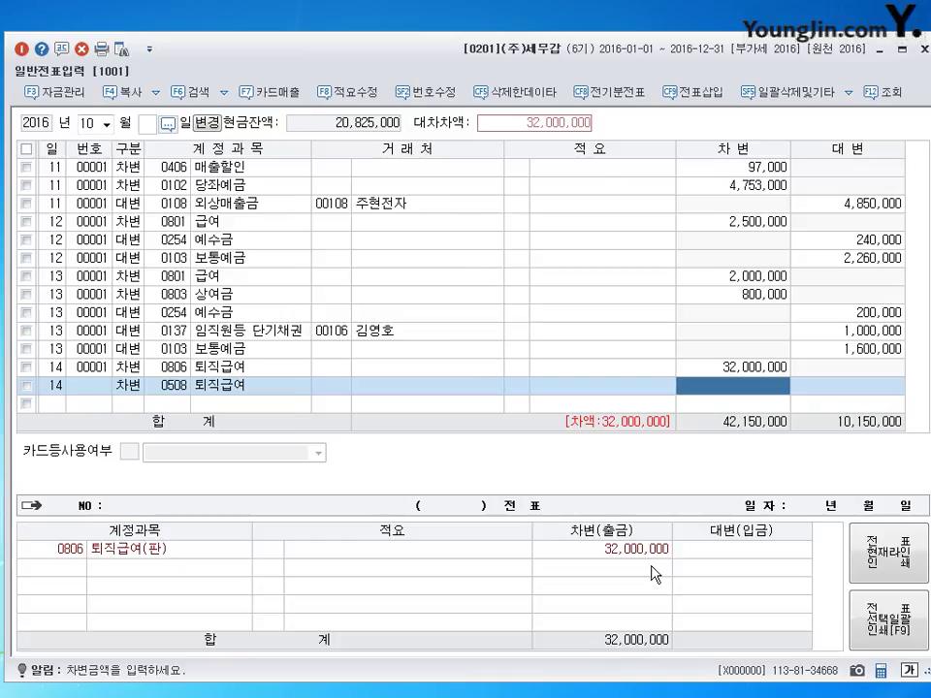
pyautogui.write('19000000')
pyautogui.press('Return')
pyautogui.write('40103')
pyautogui.press('Return')
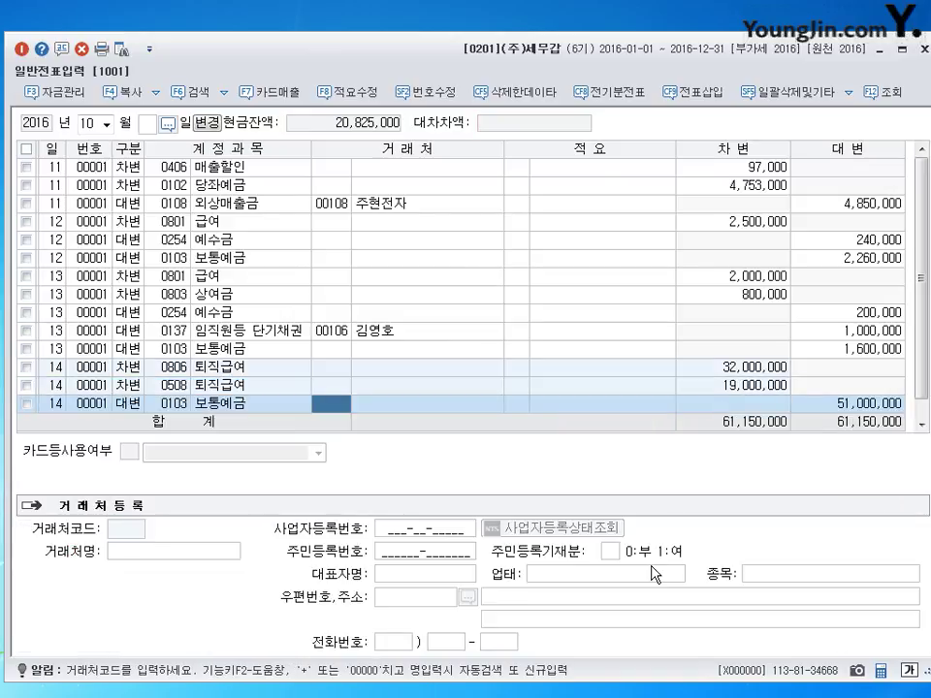
pyautogui.press('Return')
pyautogui.press('Return')
pyautogui.press('Return')
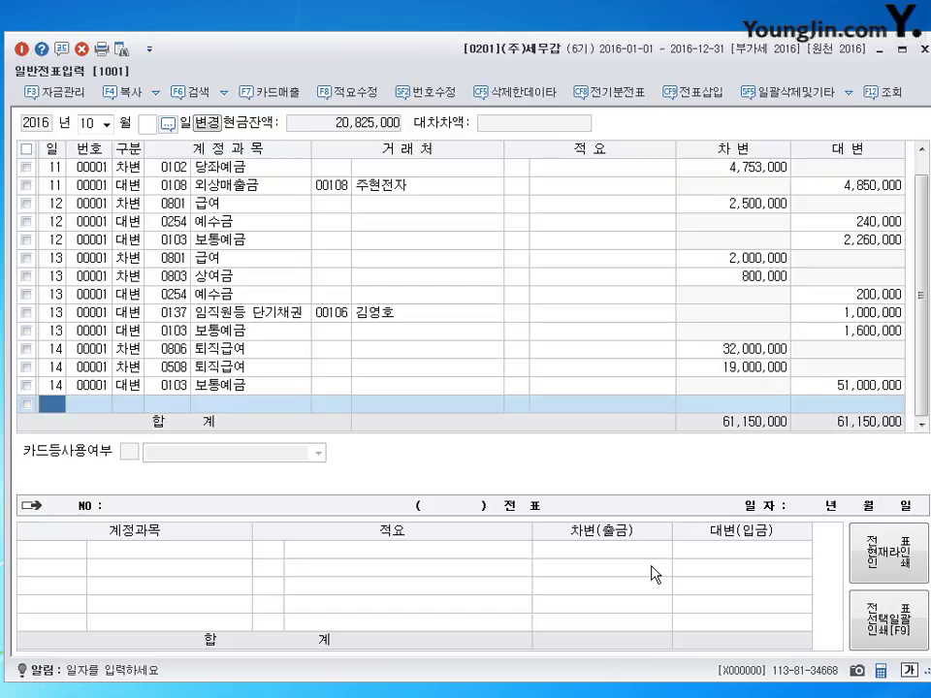
pyautogui.write('15')
pyautogui.press('Return')
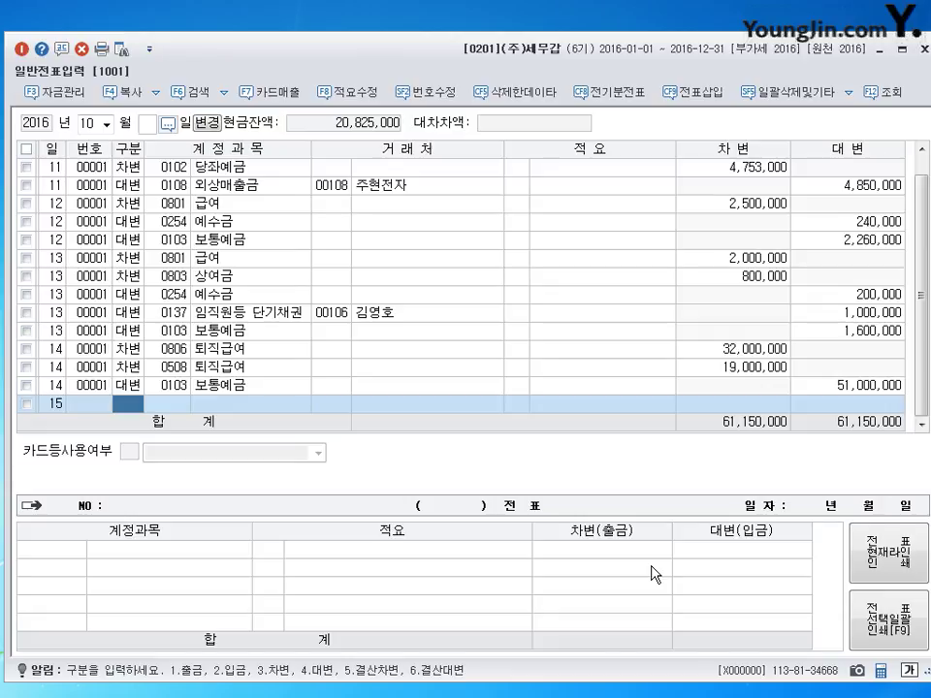
# Record 잡급 (0507) 500,000 as a cash payment and date the next row the 16th
pyautogui.write('1')
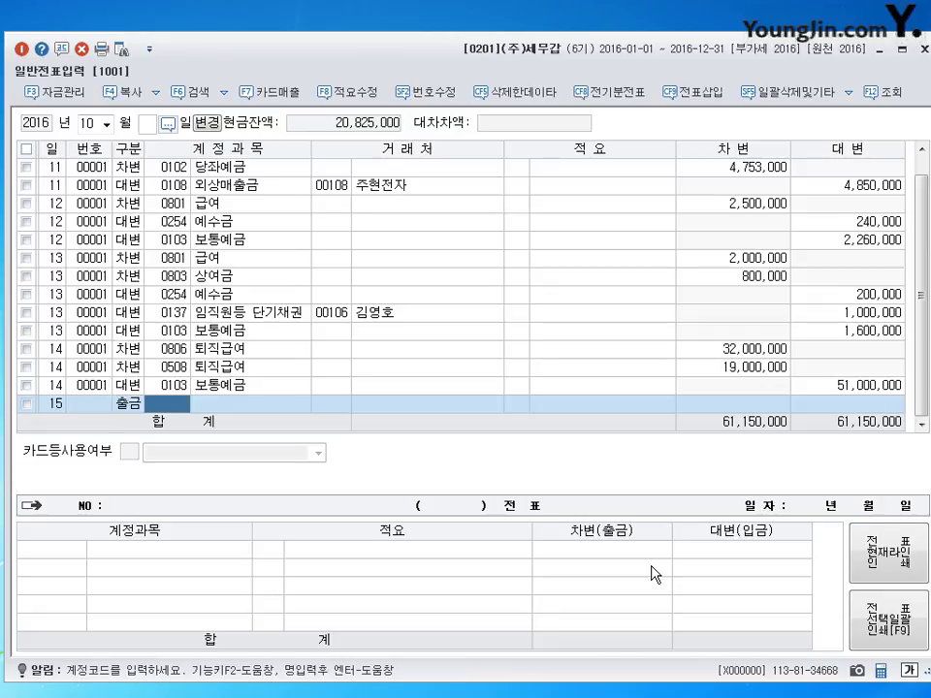
pyautogui.write('0507')
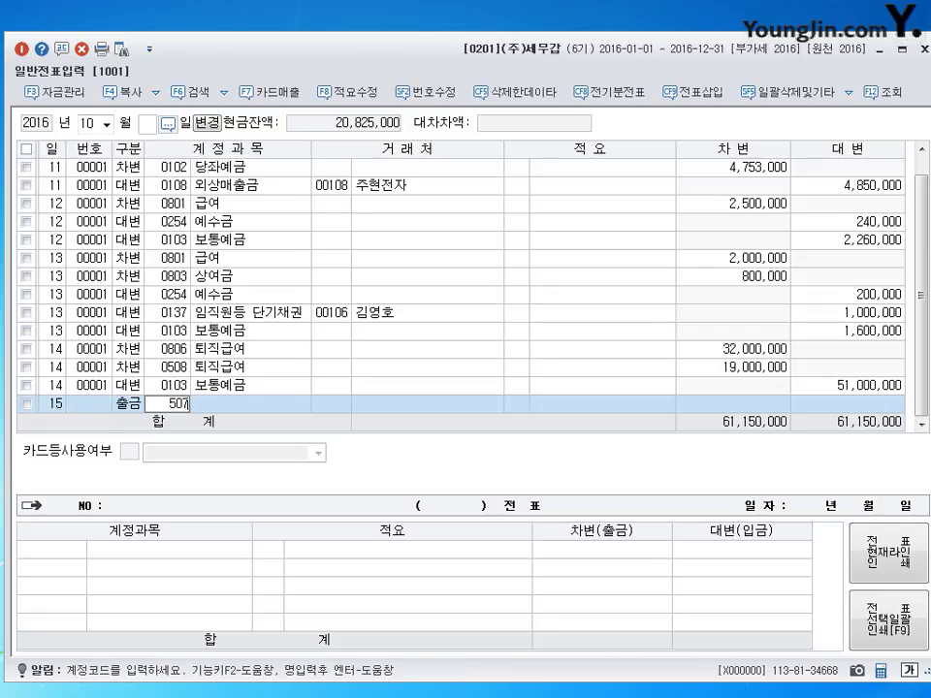
pyautogui.press('Return')
pyautogui.press('Return')
pyautogui.press('Return')
pyautogui.press('Return')
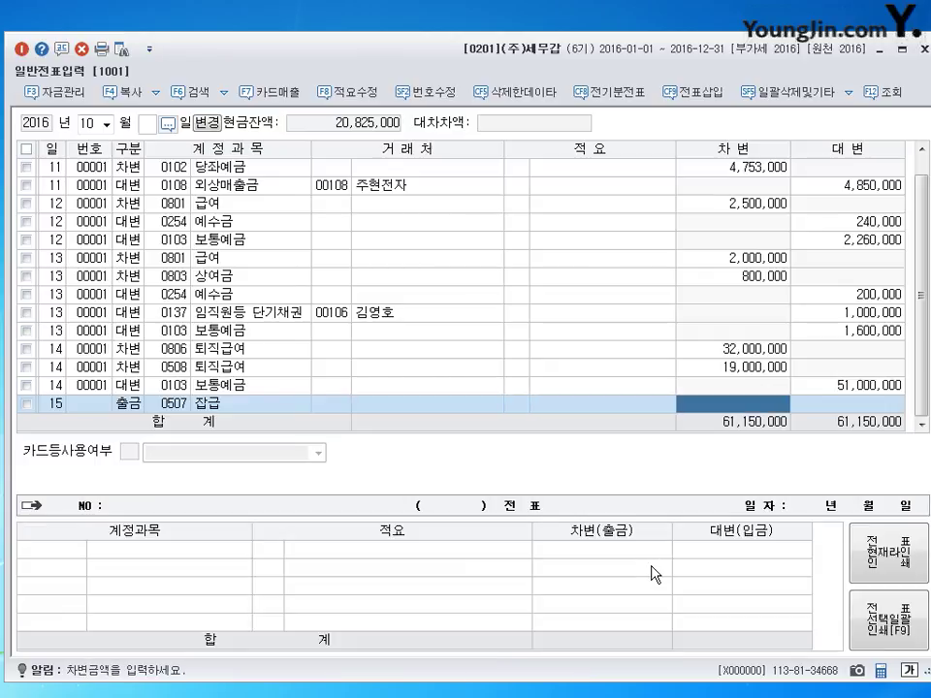
pyautogui.write('5000000')
pyautogui.press('Return')
pyautogui.write('16')
pyautogui.press('Return')
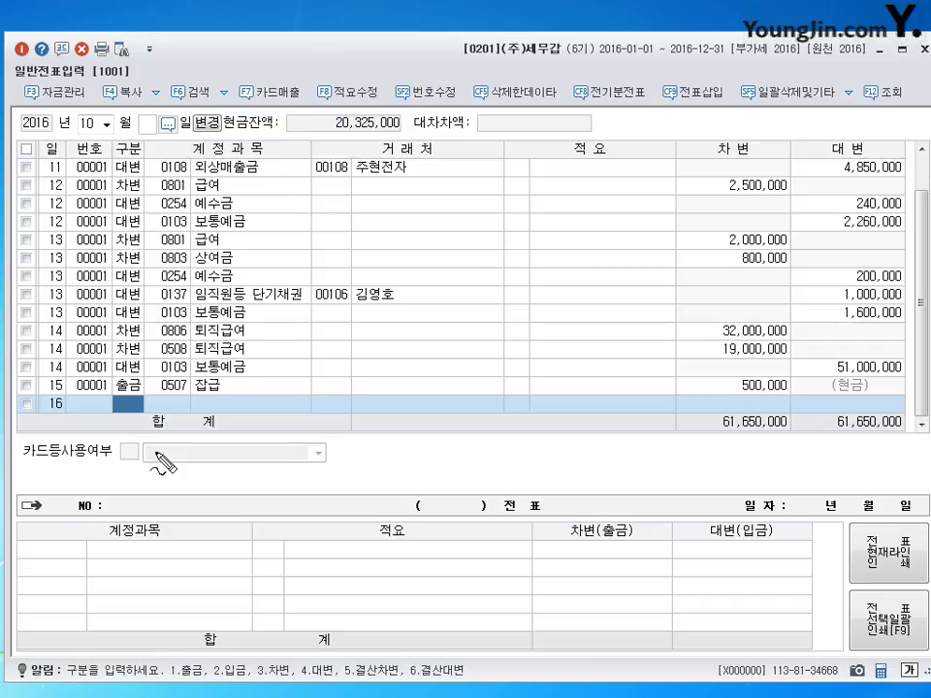
pyautogui.moveTo(171, 449)
pyautogui.mouseDown()
pyautogui.moveTo(198, 465)
pyautogui.moveTo(251, 453)
pyautogui.moveTo(258, 465)
pyautogui.mouseUp()
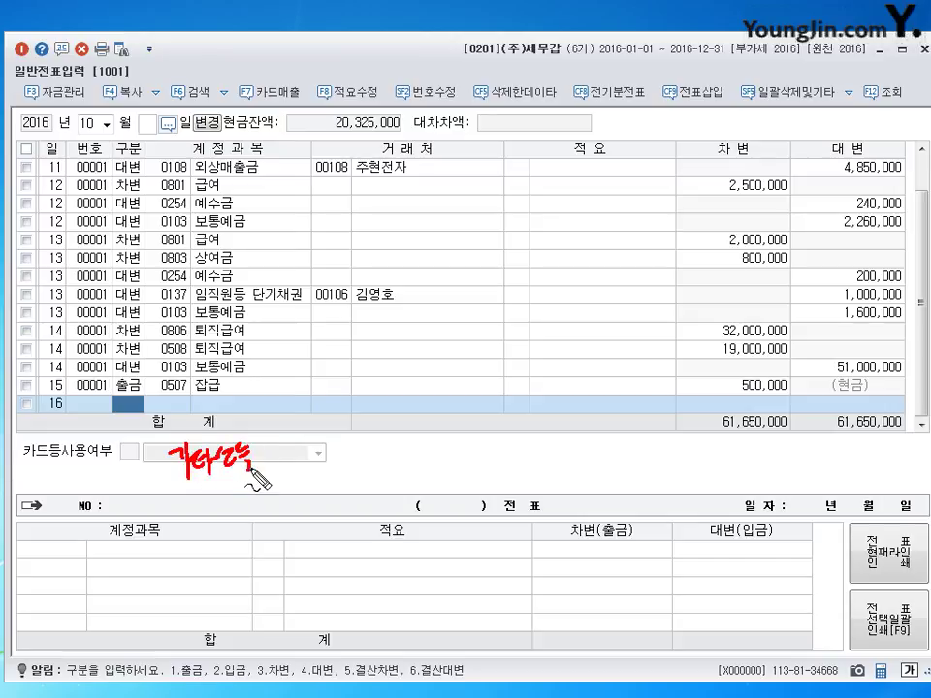
pyautogui.moveTo(274, 455)
pyautogui.mouseDown()
pyautogui.moveTo(287, 451)
pyautogui.moveTo(283, 473)
pyautogui.moveTo(303, 460)
pyautogui.moveTo(339, 468)
pyautogui.mouseUp()
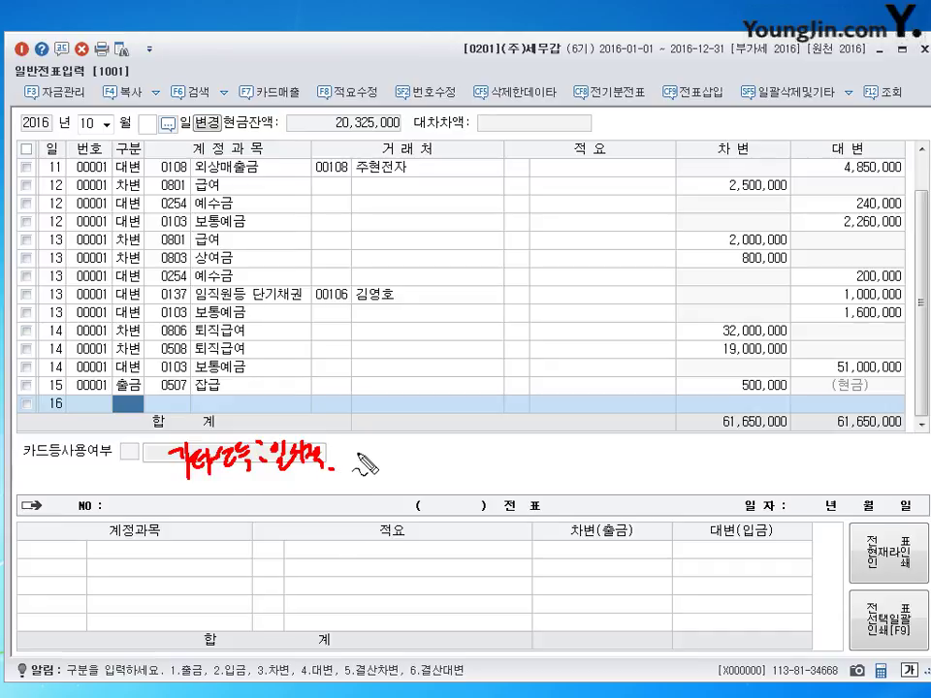
pyautogui.moveTo(352, 444)
pyautogui.mouseDown()
pyautogui.moveTo(362, 464)
pyautogui.moveTo(393, 454)
pyautogui.moveTo(420, 477)
pyautogui.mouseUp()
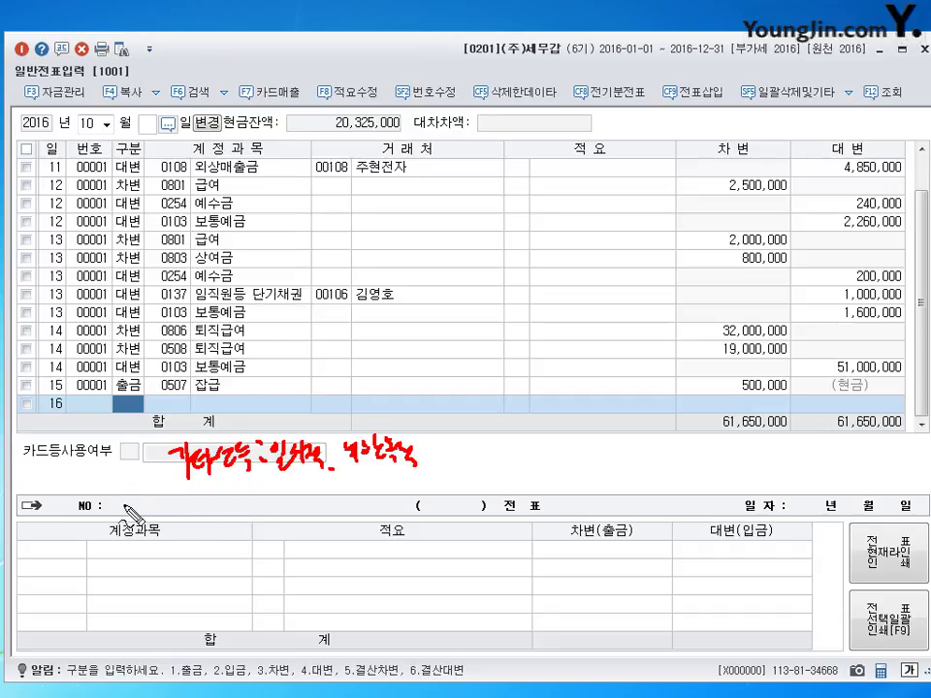
pyautogui.moveTo(115, 502)
pyautogui.mouseDown()
pyautogui.moveTo(126, 518)
pyautogui.moveTo(163, 510)
pyautogui.moveTo(178, 524)
pyautogui.moveTo(199, 505)
pyautogui.mouseUp()
pyautogui.moveTo(136, 551)
pyautogui.mouseDown()
pyautogui.moveTo(155, 577)
pyautogui.moveTo(175, 560)
pyautogui.moveTo(141, 558)
pyautogui.moveTo(178, 557)
pyautogui.moveTo(208, 574)
pyautogui.moveTo(223, 533)
pyautogui.moveTo(254, 504)
pyautogui.moveTo(287, 519)
pyautogui.moveTo(312, 516)
pyautogui.moveTo(331, 534)
pyautogui.moveTo(359, 524)
pyautogui.moveTo(384, 534)
pyautogui.mouseUp()
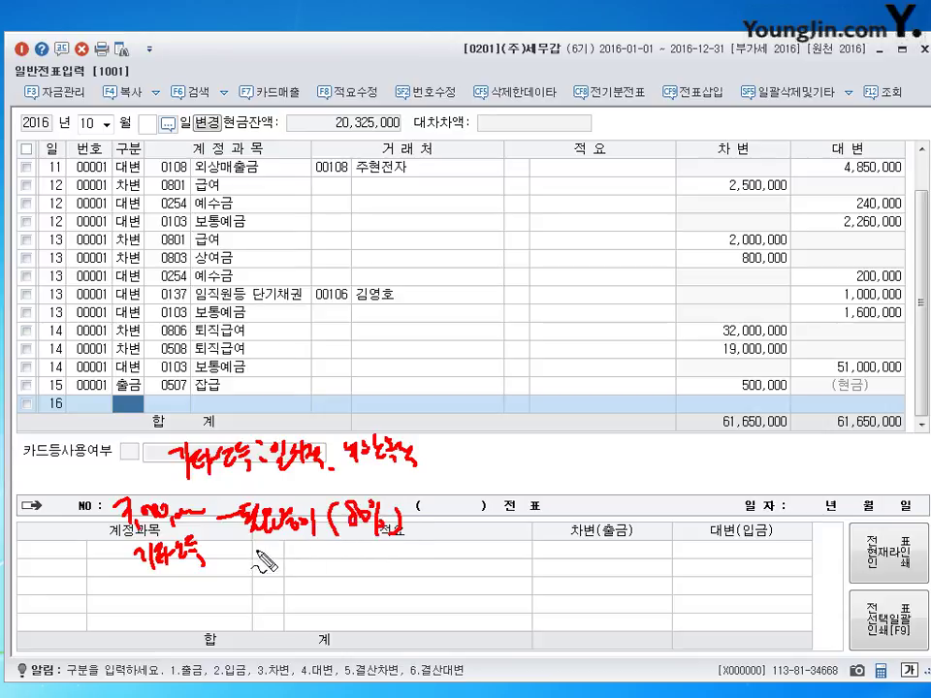
pyautogui.moveTo(255, 548); pyautogui.dragTo(375, 544)
pyautogui.moveTo(248, 574)
pyautogui.mouseDown()
pyautogui.moveTo(262, 594)
pyautogui.moveTo(367, 575)
pyautogui.mouseUp()
pyautogui.moveTo(417, 515)
pyautogui.mouseDown()
pyautogui.moveTo(460, 526)
pyautogui.moveTo(514, 503)
pyautogui.moveTo(441, 540)
pyautogui.mouseUp()
pyautogui.moveTo(435, 563)
pyautogui.mouseDown()
pyautogui.moveTo(439, 573)
pyautogui.moveTo(494, 569)
pyautogui.moveTo(505, 590)
pyautogui.moveTo(537, 584)
pyautogui.moveTo(524, 602)
pyautogui.mouseUp()
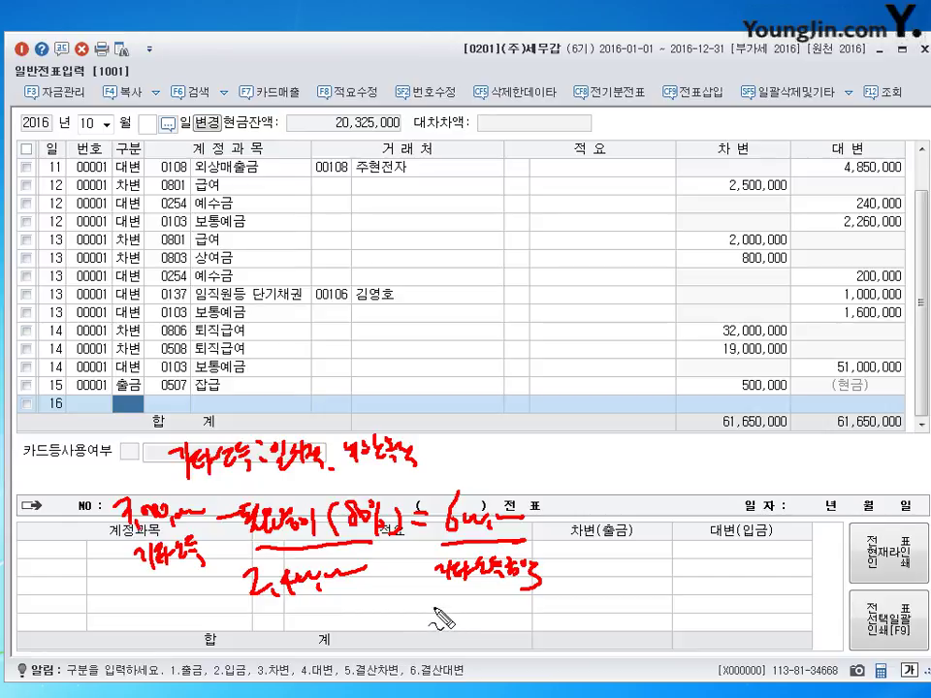
pyautogui.moveTo(441, 605); pyautogui.dragTo(456, 626)
pyautogui.moveTo(454, 605)
pyautogui.mouseDown()
pyautogui.moveTo(440, 626)
pyautogui.moveTo(475, 622)
pyautogui.mouseUp()
pyautogui.moveTo(477, 613); pyautogui.dragTo(510, 638)
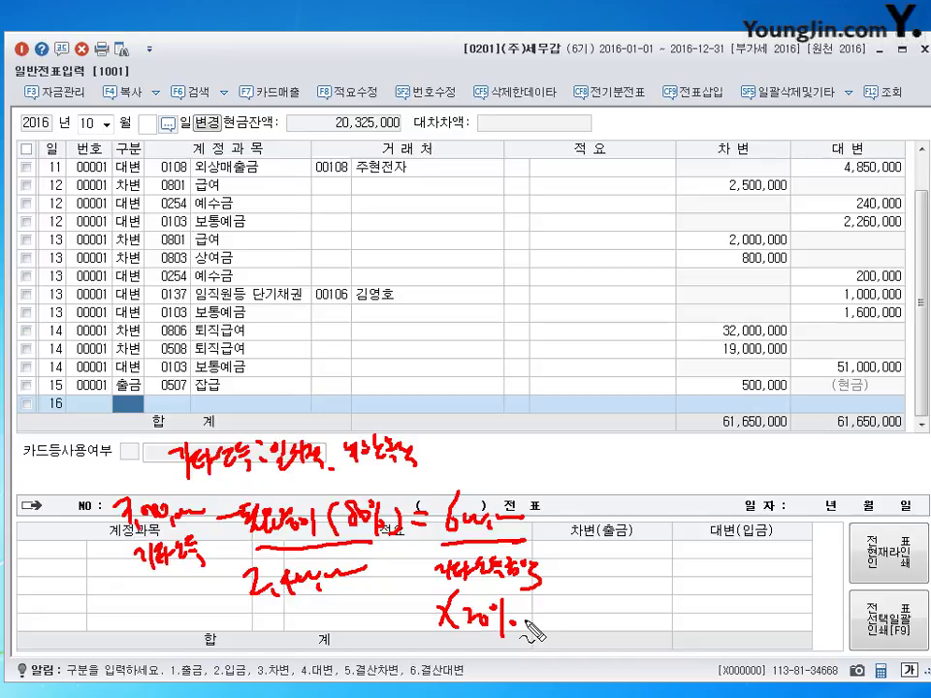
pyautogui.moveTo(554, 626); pyautogui.dragTo(579, 626)
pyautogui.moveTo(555, 632)
pyautogui.mouseDown()
pyautogui.moveTo(609, 635)
pyautogui.moveTo(661, 611)
pyautogui.mouseUp()
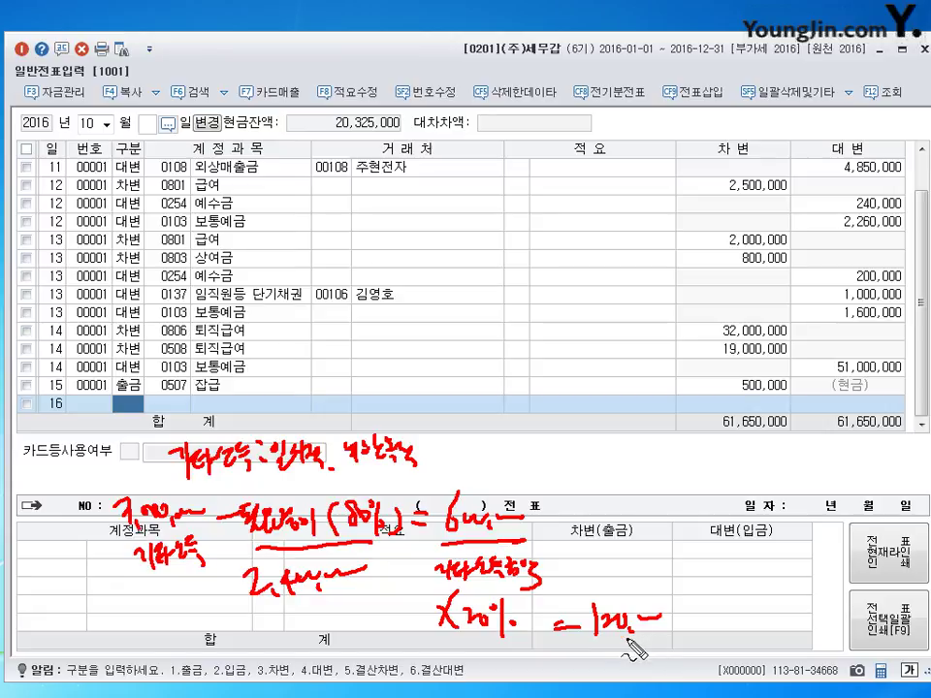
pyautogui.moveTo(604, 632)
pyautogui.mouseDown()
pyautogui.moveTo(605, 648)
pyautogui.moveTo(678, 640)
pyautogui.mouseUp()
pyautogui.moveTo(585, 661); pyautogui.dragTo(679, 653)
pyautogui.moveTo(610, 634)
pyautogui.mouseDown()
pyautogui.moveTo(617, 648)
pyautogui.moveTo(679, 655)
pyautogui.moveTo(739, 644)
pyautogui.mouseUp()
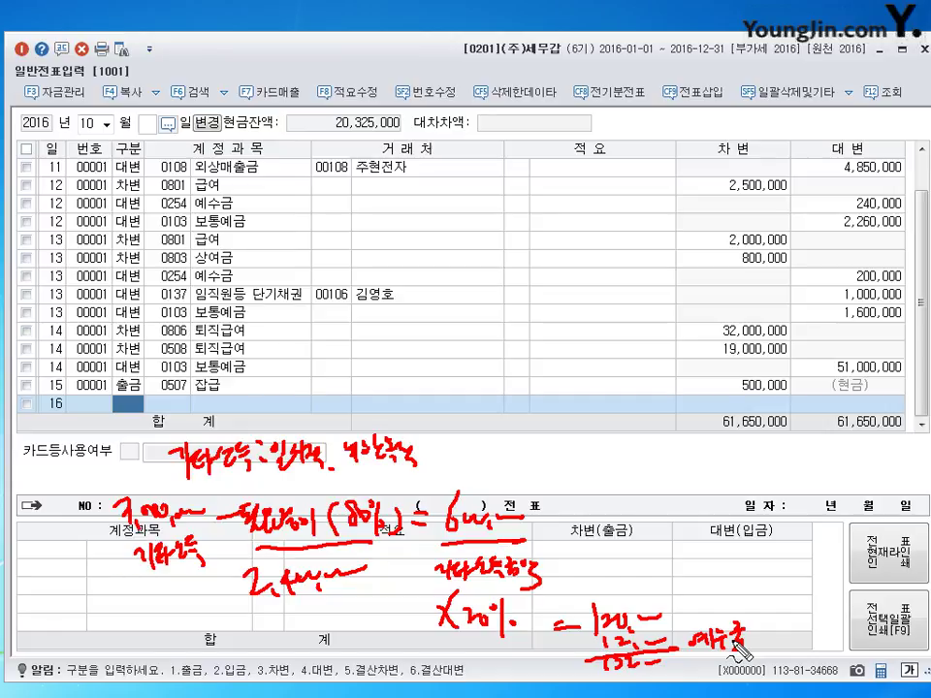
# Debit 교육훈련비 (0825) 3,000,000 on the day 16 line
pyautogui.press('Escape')
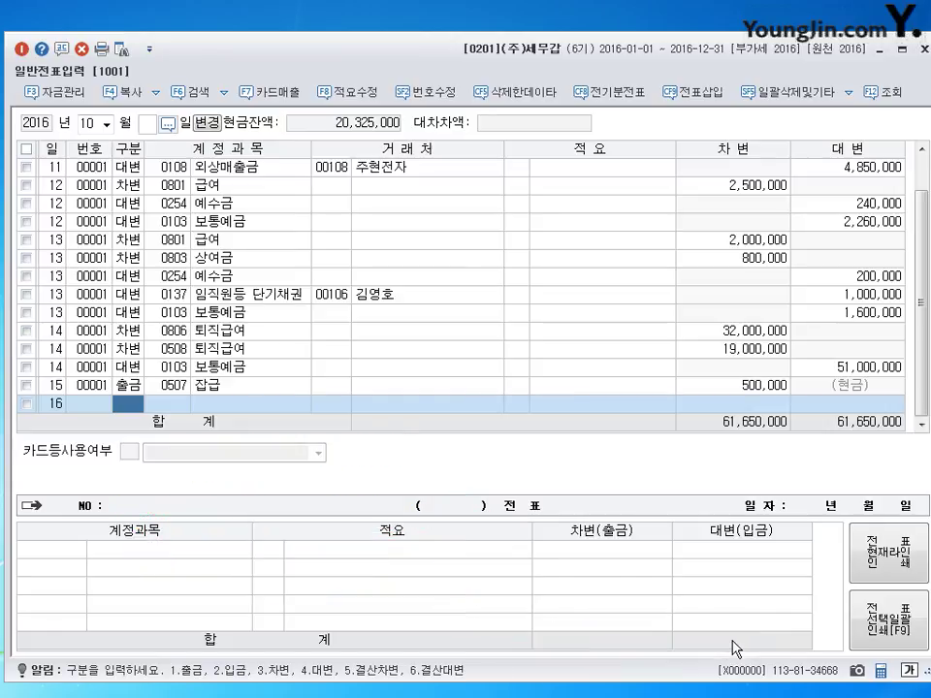
pyautogui.press('3')
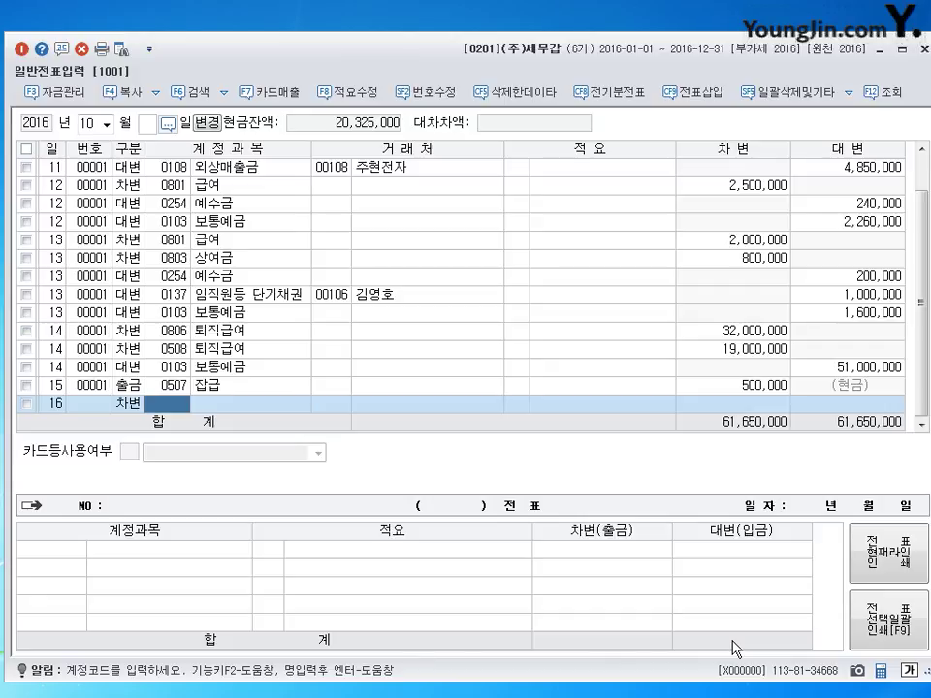
pyautogui.write('0825')
pyautogui.press('Return')
pyautogui.press('Return')
pyautogui.press('Return')
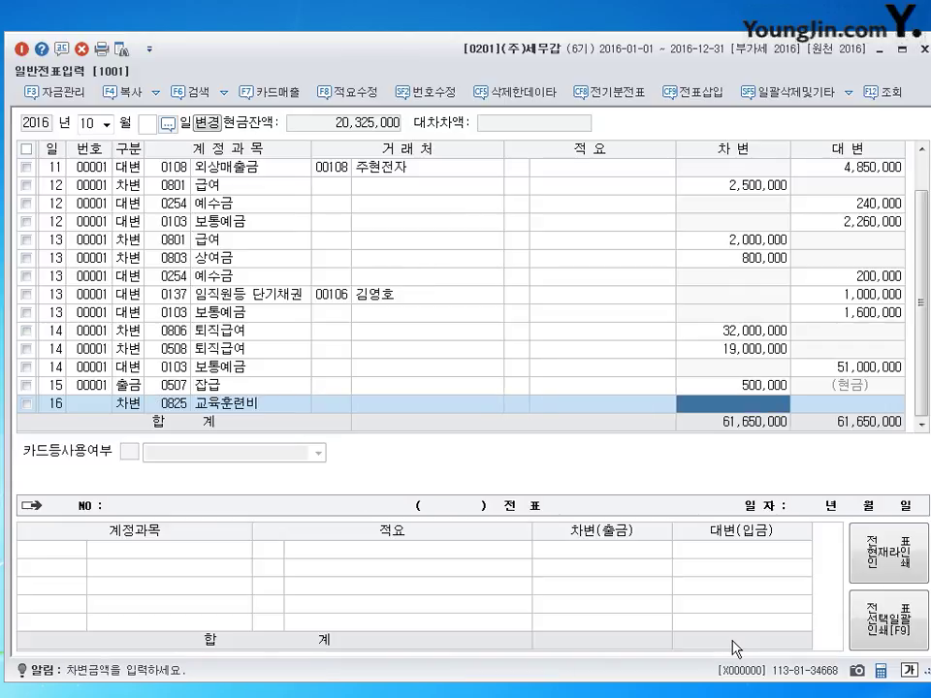
pyautogui.write('3000000')
# Credit 예수금 (0254) 132,000 and 보통예금 (0103) 2,868,000, then date the next row the 17th
pyautogui.press('Return')
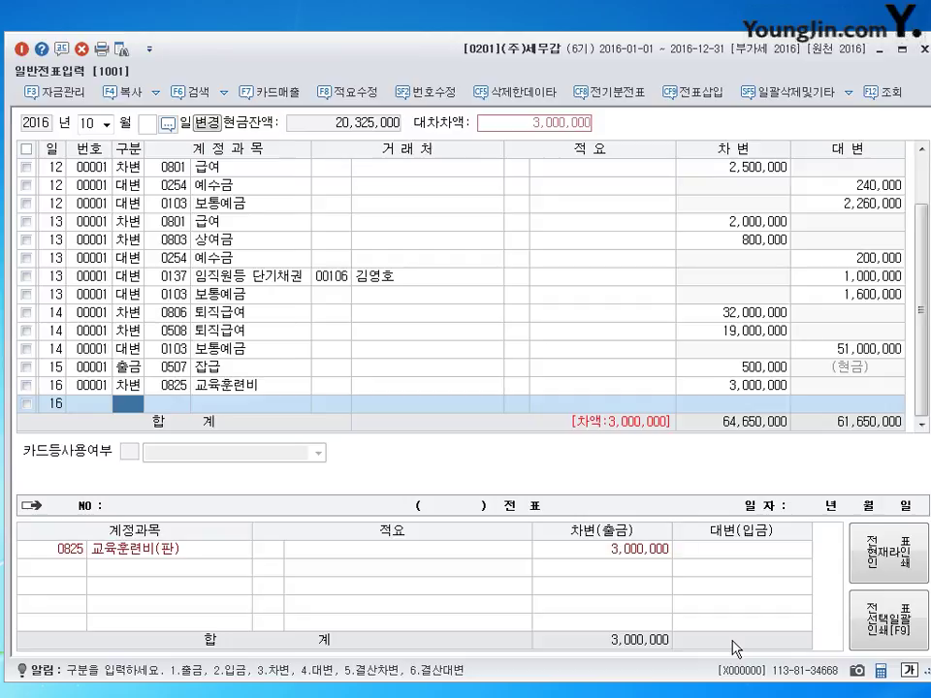
pyautogui.write('4254')
pyautogui.press('Return')
pyautogui.press('Return')
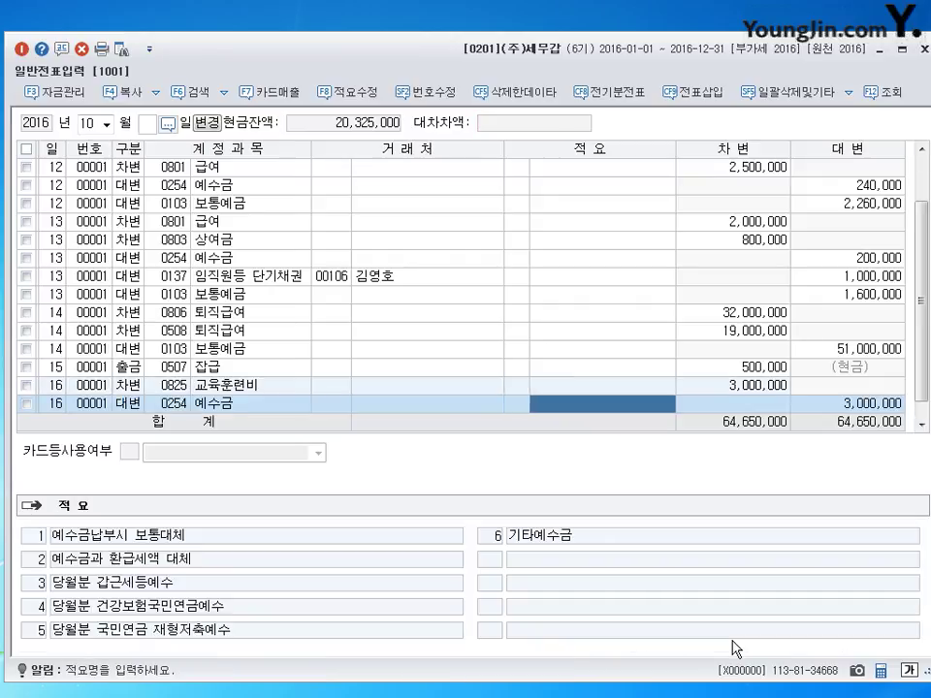
pyautogui.press('Return')
pyautogui.write('132000')
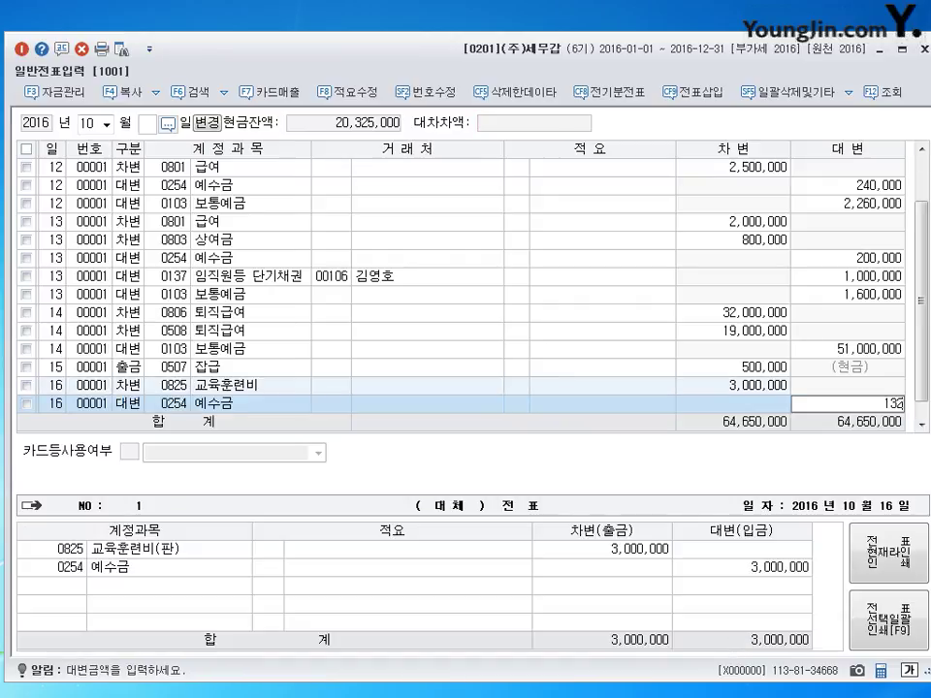
pyautogui.press('Return')
pyautogui.write('4')
pyautogui.write('103')
pyautogui.press('Return')
pyautogui.press('Return')
pyautogui.press('Return')
pyautogui.press('Return')
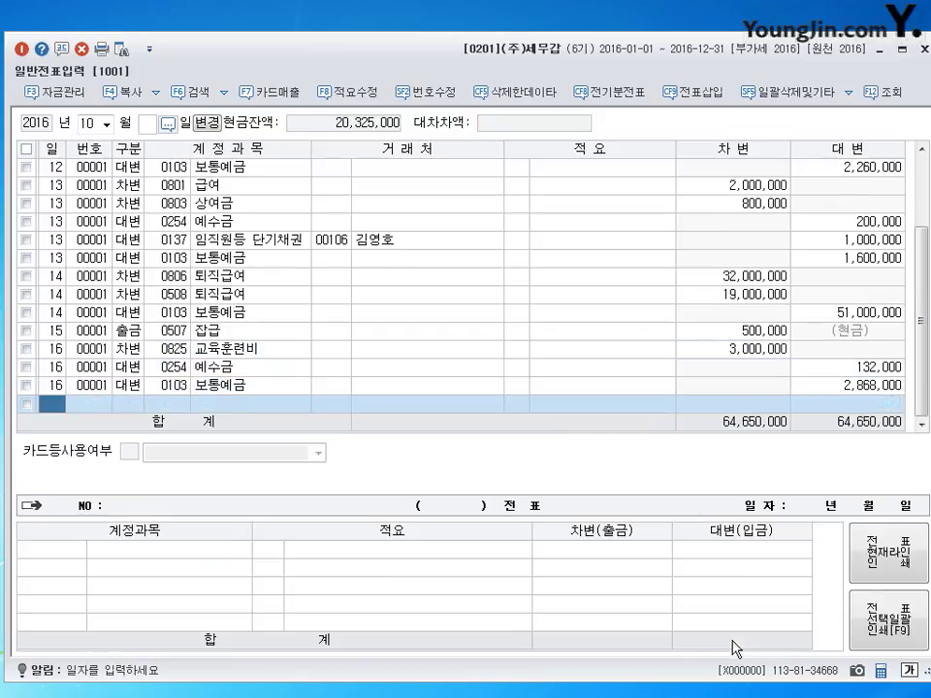
pyautogui.write('17')
pyautogui.press('Return')
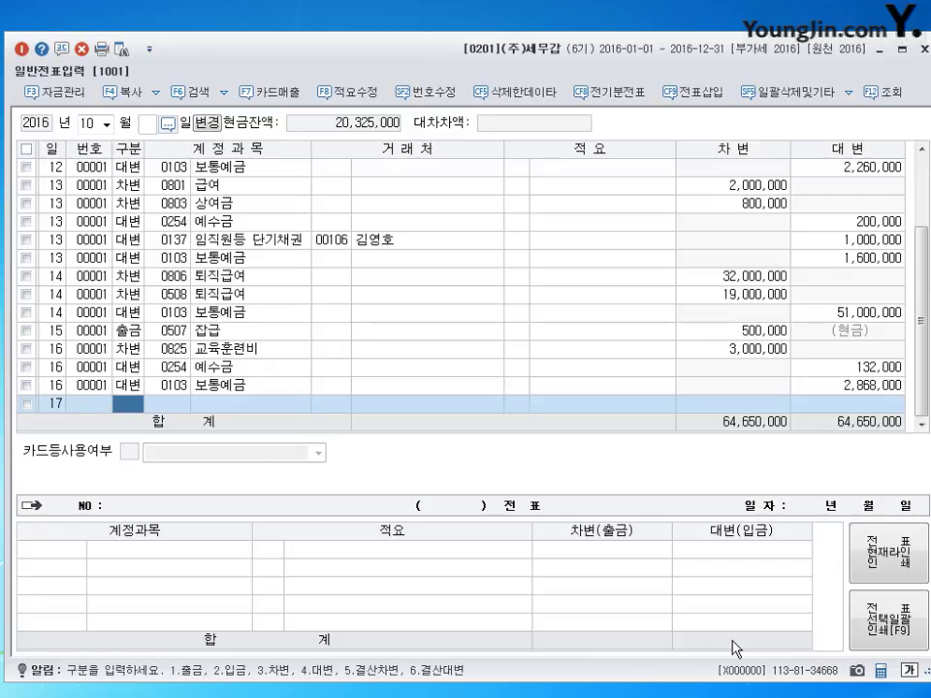
# Record 접대비 (0813) 200,000 as a cash payment and start a row dated the 18th
pyautogui.write('1')
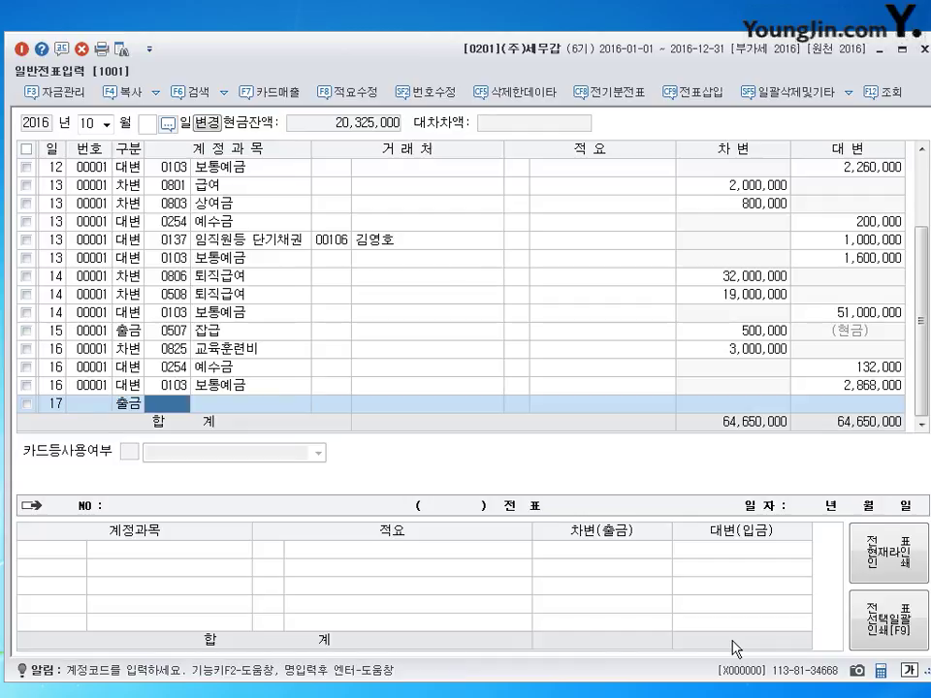
pyautogui.write('813')
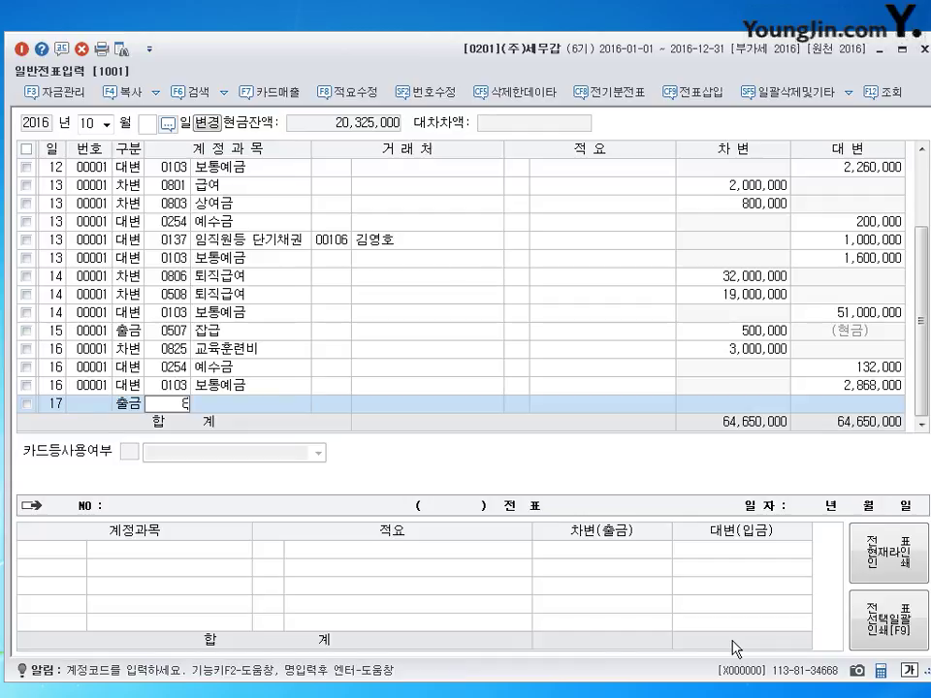
pyautogui.press('Return')
pyautogui.press('Return')
pyautogui.press('Return')
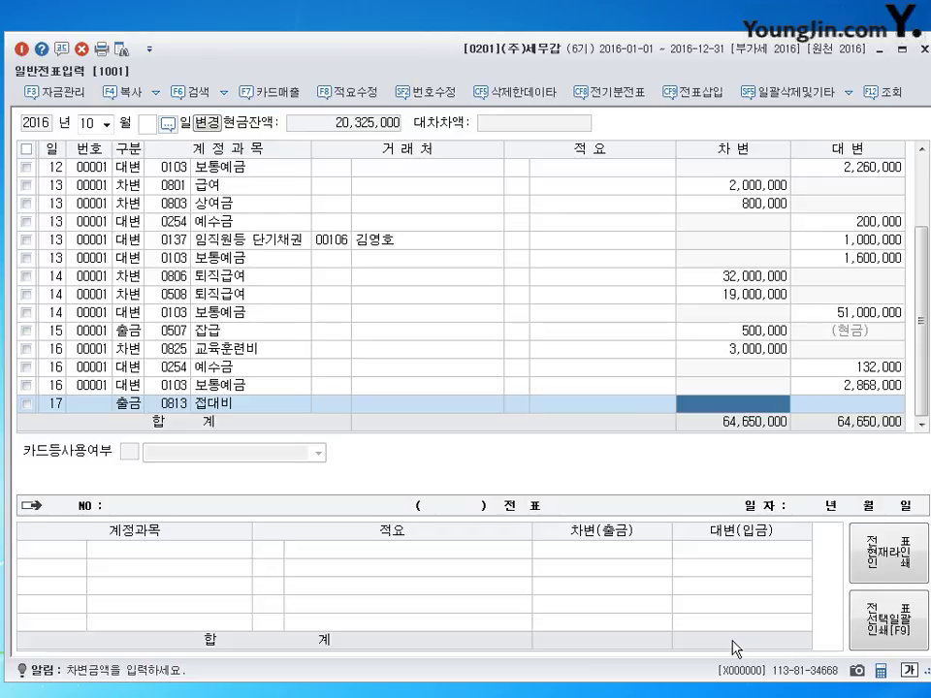
pyautogui.write('2000000')
pyautogui.press('Return')
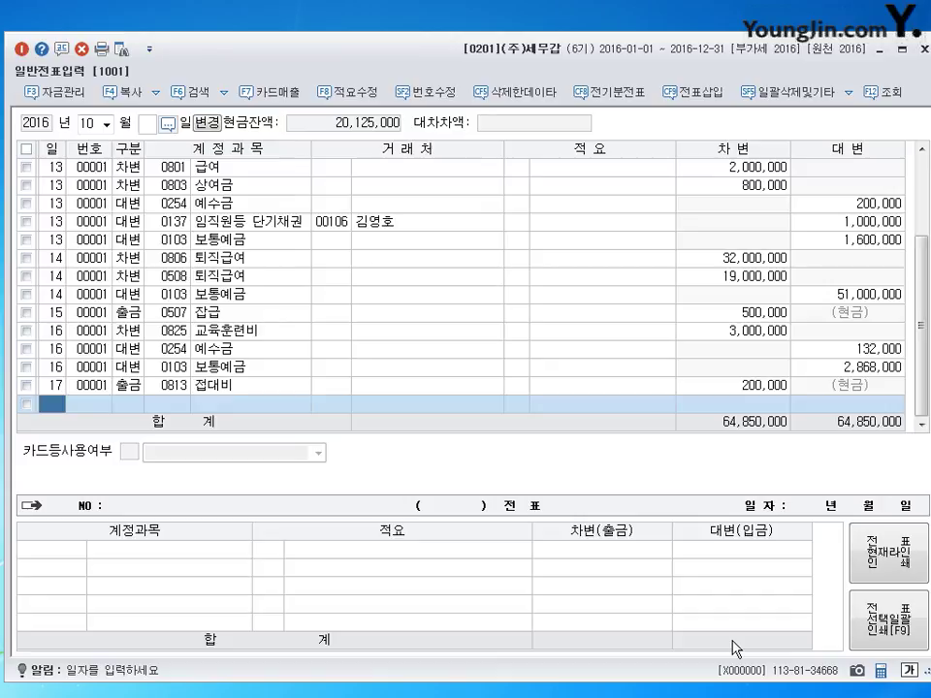
pyautogui.write('18')
pyautogui.press('Return')
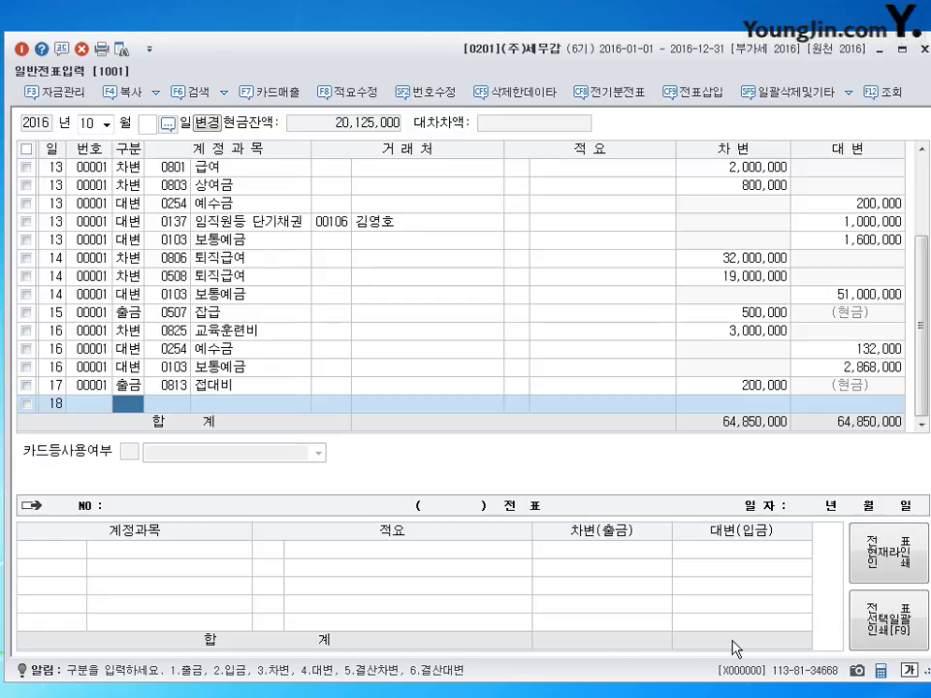
# Debit 예수금 (0254) 192,850 and 세금과공과 (0817) 50,000 on day 18
pyautogui.write('3254')
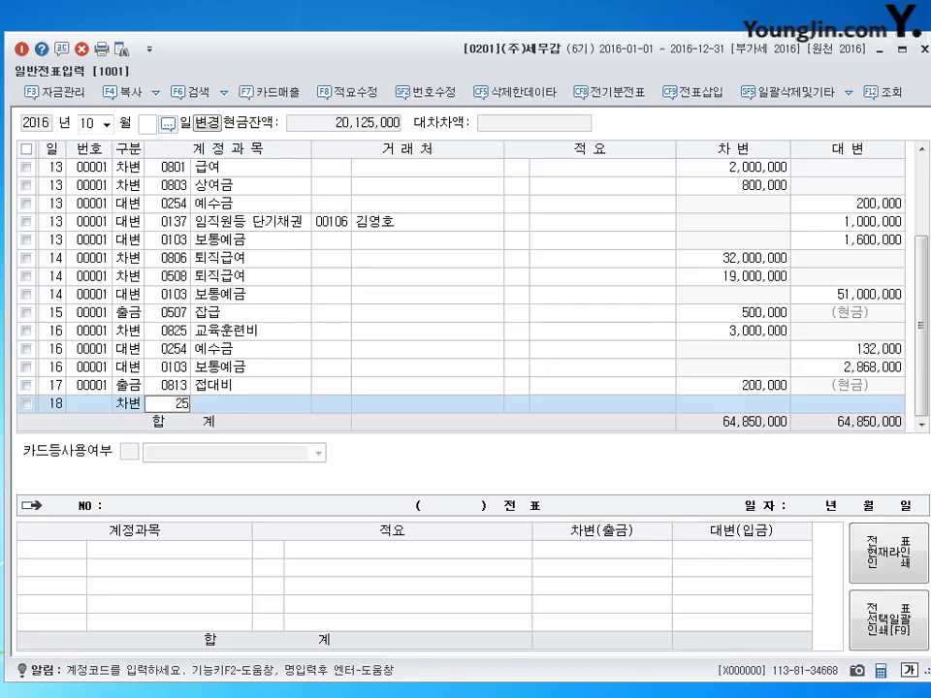
pyautogui.press('Return')
pyautogui.press('Return')
pyautogui.press('Return')
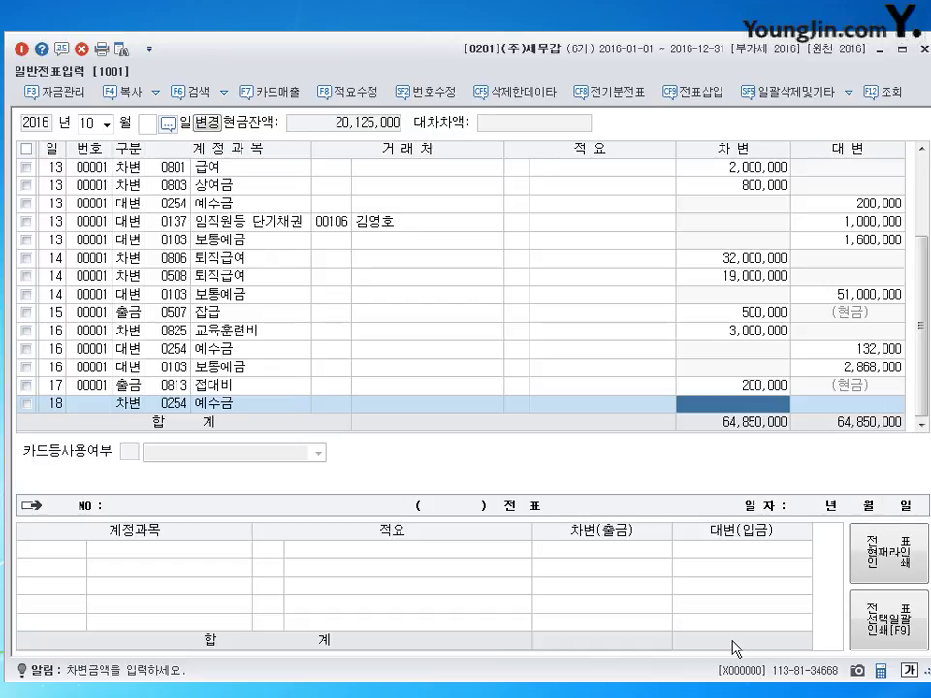
pyautogui.write('192,850')
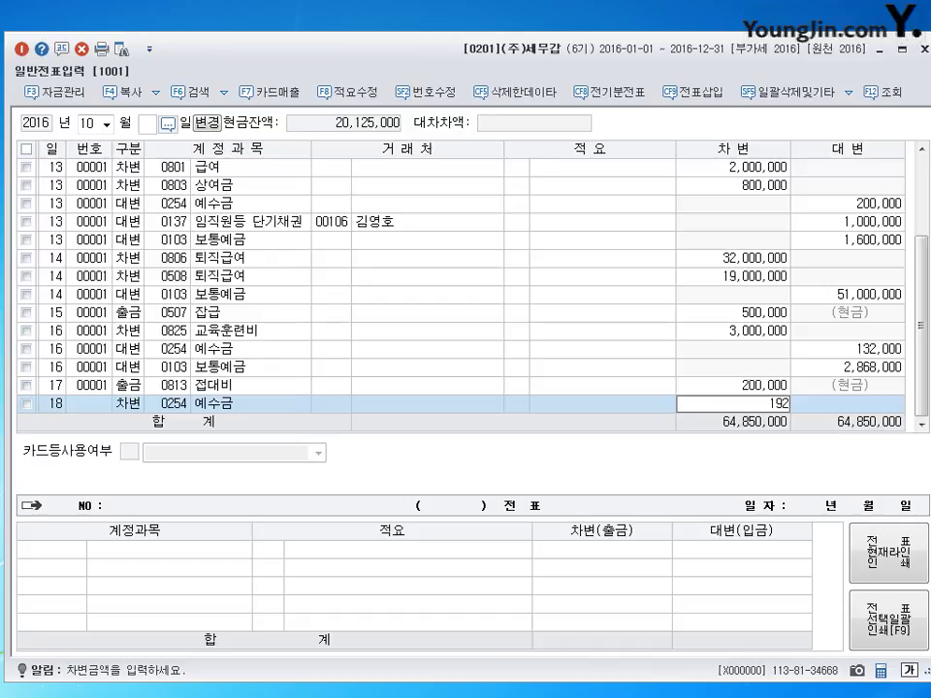
pyautogui.press('Return')
pyautogui.press('Return')
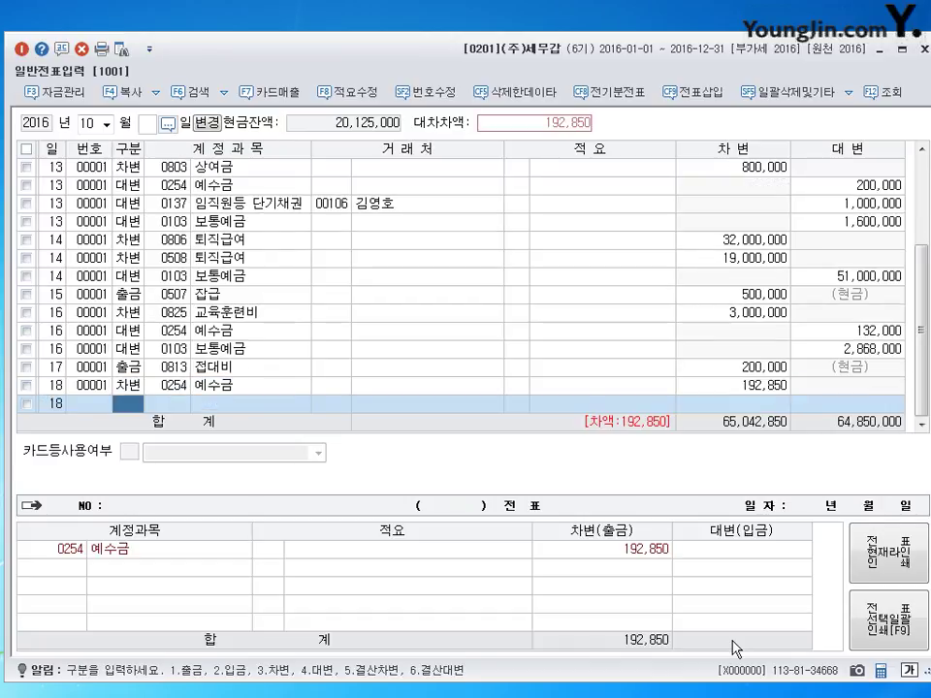
pyautogui.press('3')
pyautogui.press('Return')
pyautogui.write('817')
pyautogui.press('Return')
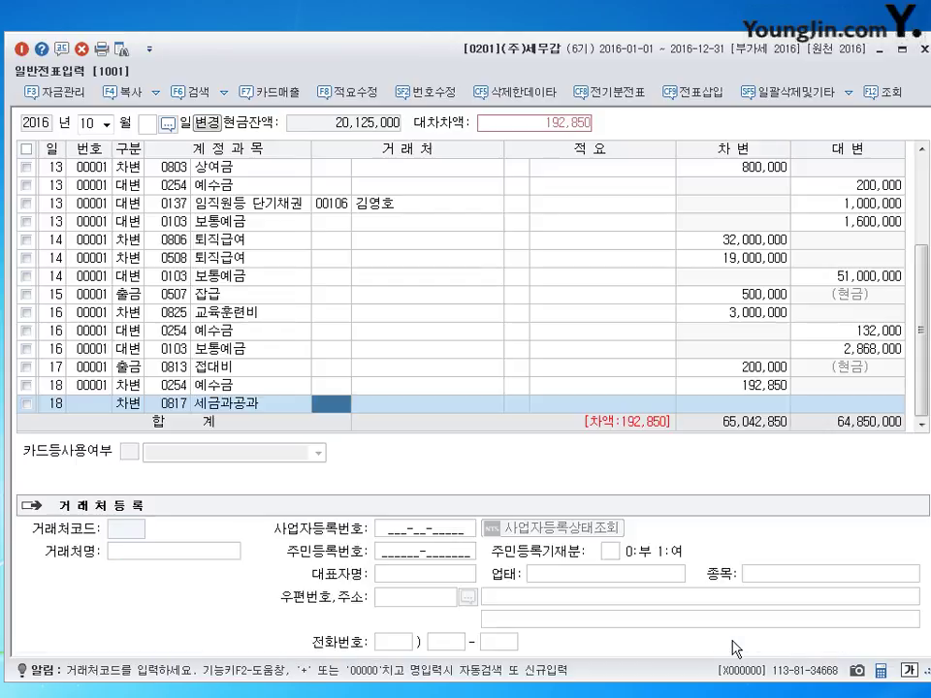
pyautogui.press('Return')
pyautogui.press('Return')
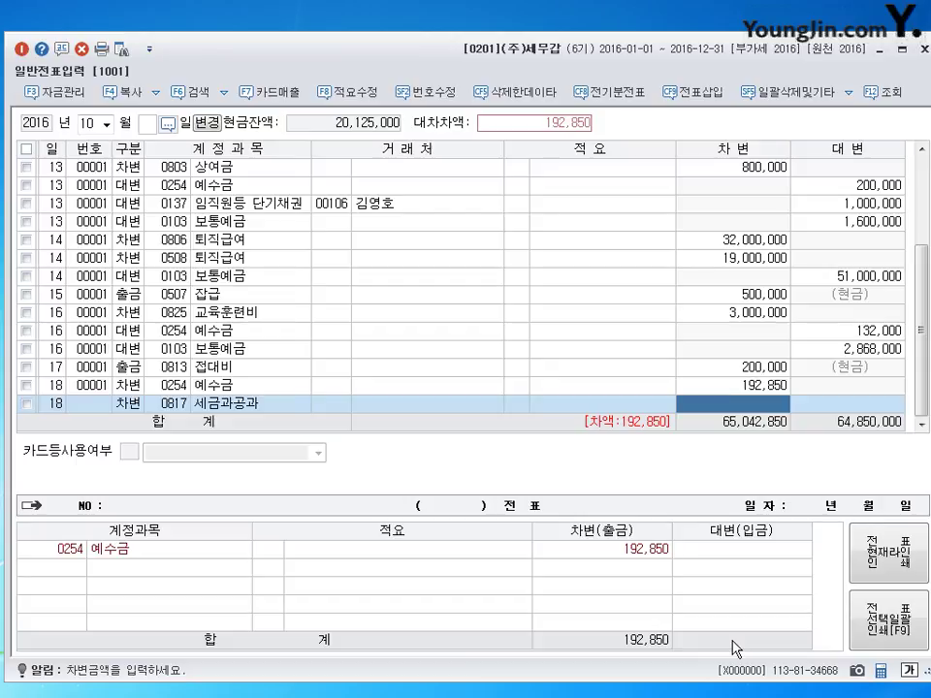
pyautogui.write('50000')
pyautogui.press('Return')
# Add day-18 debits of 32,000 to 복리후생비 (0811) and 1,750 to 보험료 (0821)
pyautogui.write('3')
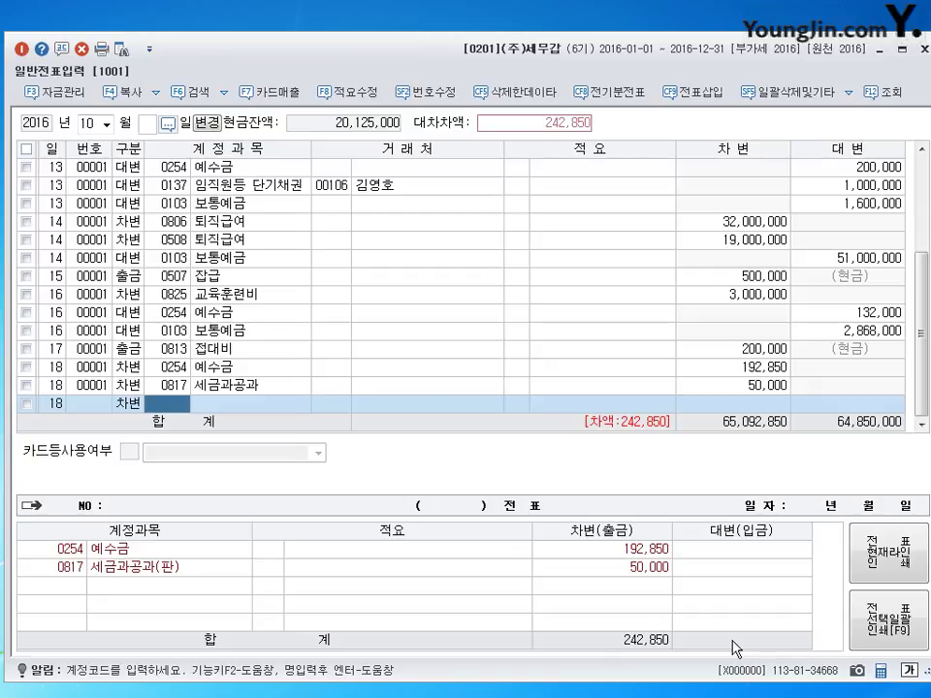
pyautogui.write('811')
pyautogui.press('Return')
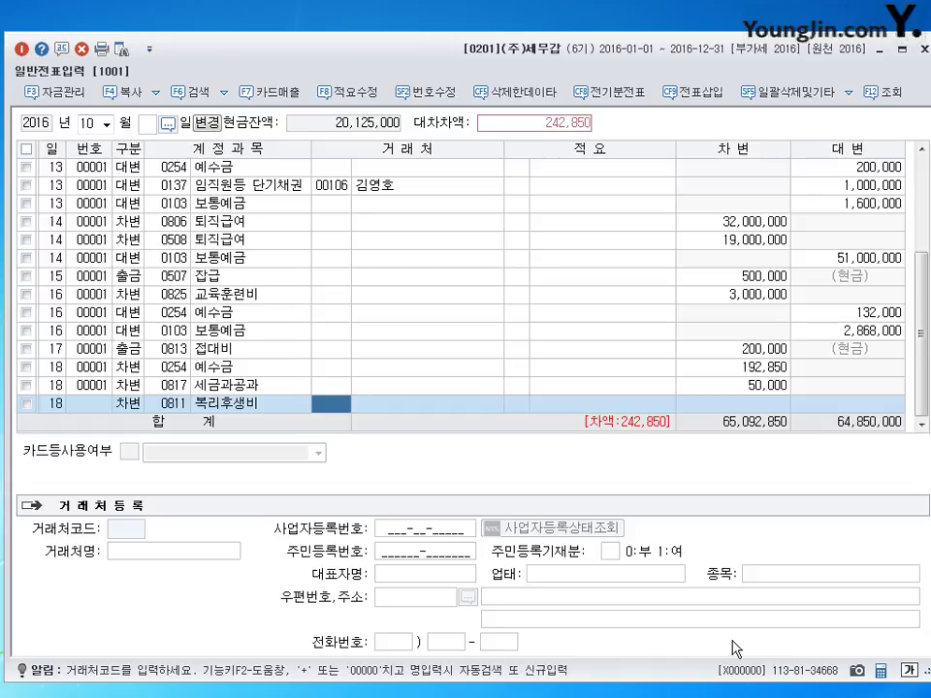
pyautogui.press('Return')
pyautogui.press('Return')
pyautogui.write('320000')
pyautogui.press('Return')
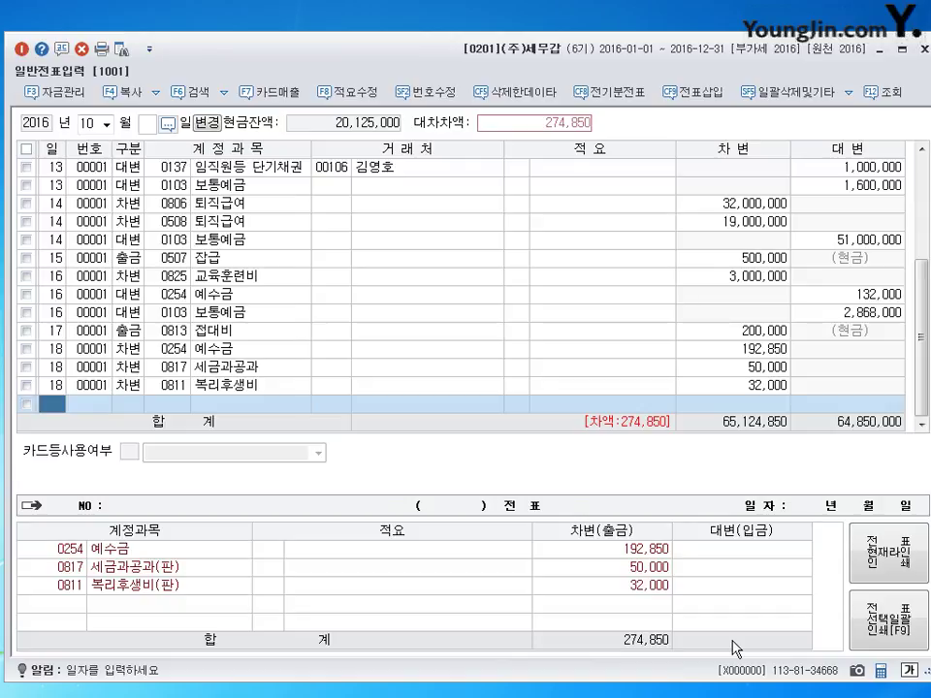
pyautogui.press('Return')
pyautogui.write('30821')
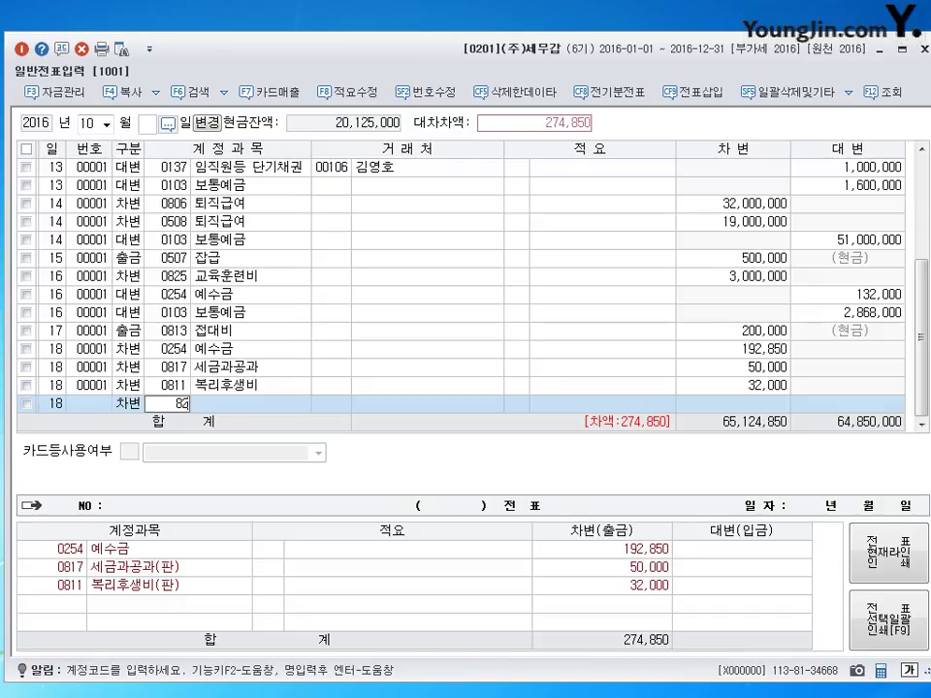
pyautogui.press('Return')
pyautogui.press('Return')
pyautogui.press('Return')
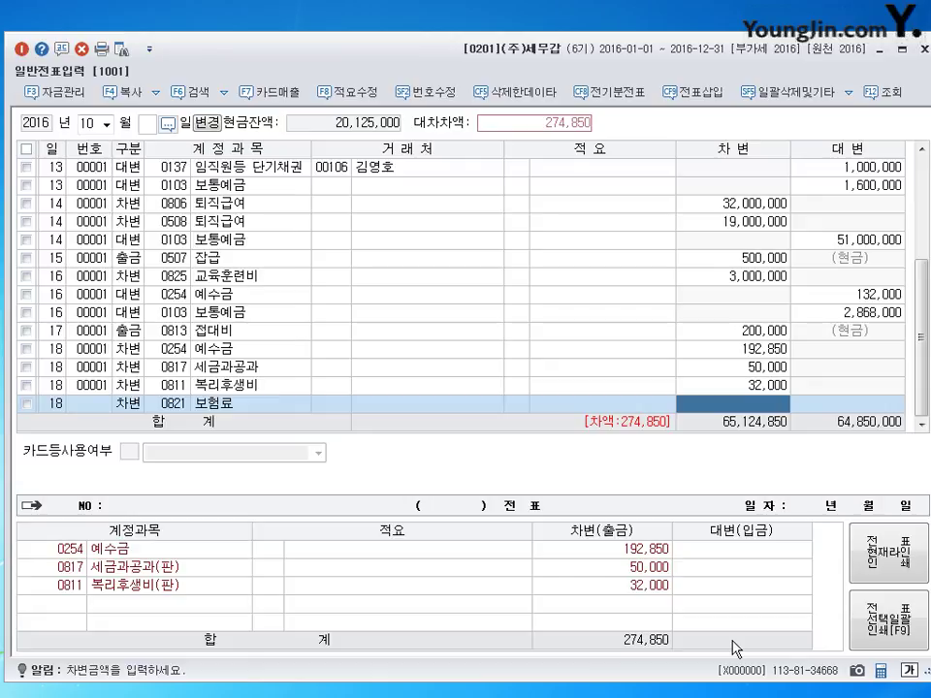
pyautogui.write('1750')
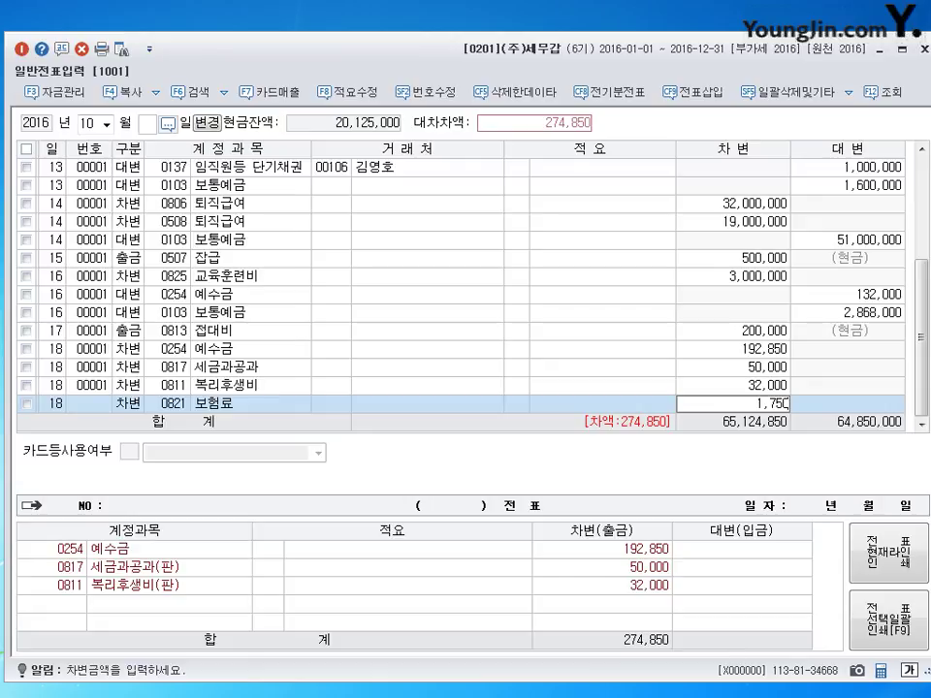
pyautogui.press('Return')
# Credit 보통예금 (0103) 276,600 so the day-18 voucher balances at 65,126,600
pyautogui.write('18')
pyautogui.press('Return')
pyautogui.write('4')
pyautogui.press('Return')
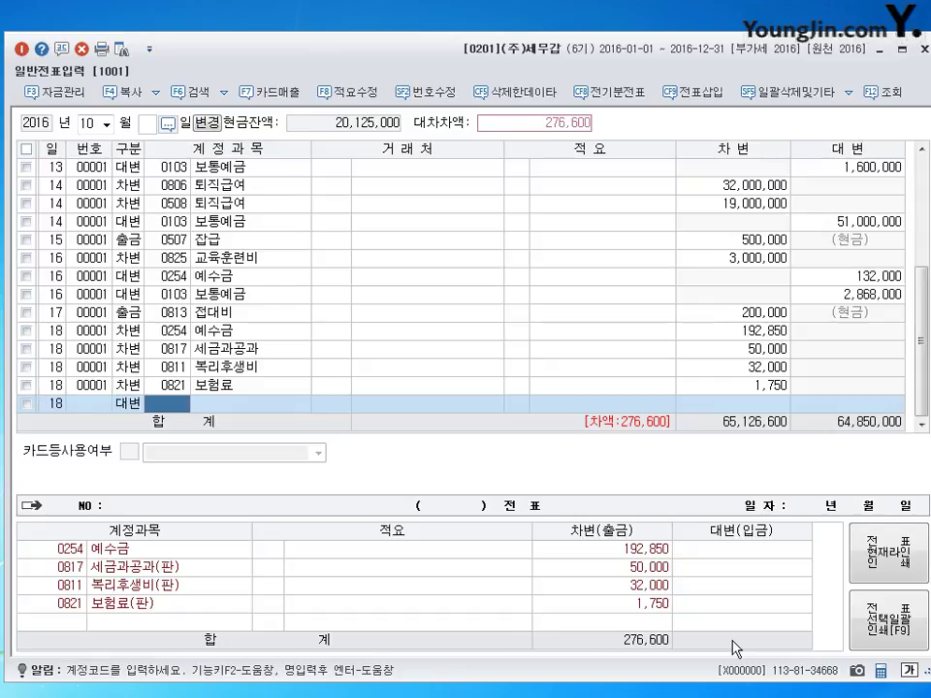
pyautogui.write('103')
pyautogui.press('Return')
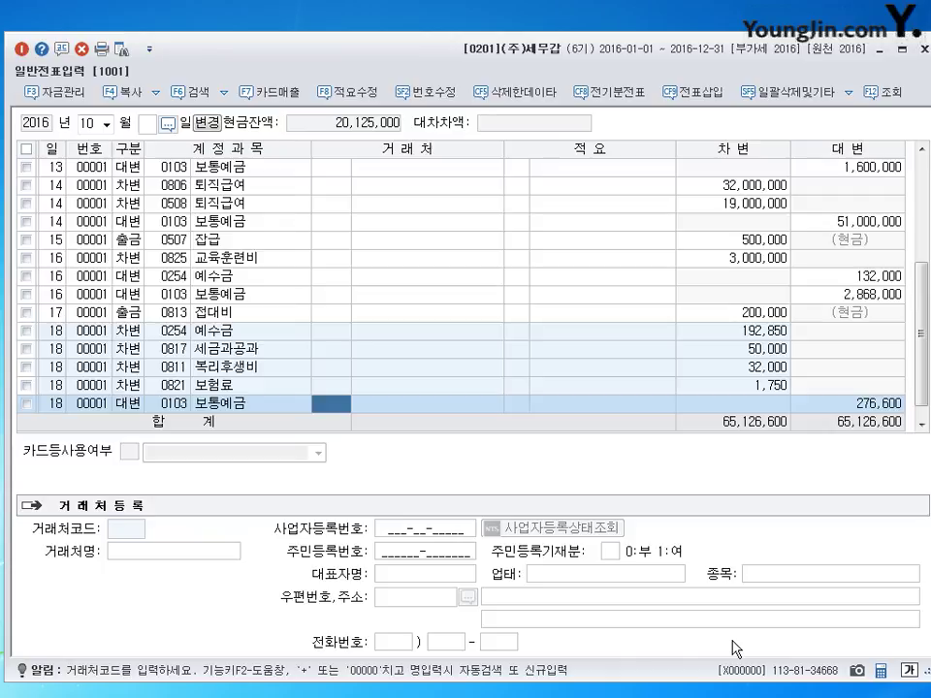
pyautogui.press('Return')
pyautogui.press('Return')
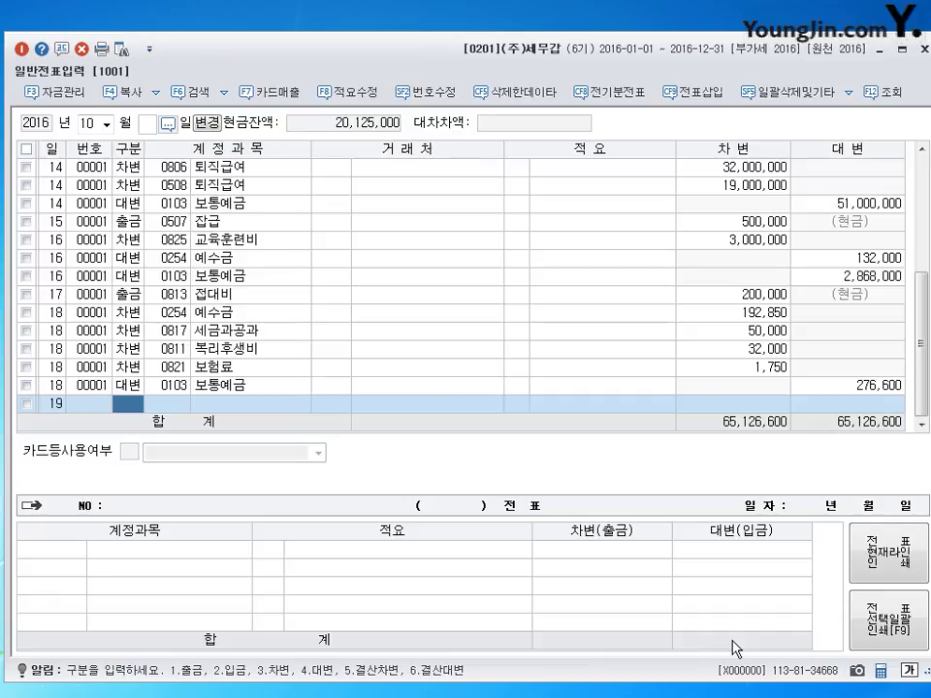
# Debit 예수금 (0254) 225,000 and 세금과공과 (0817) 112,500 on day 19
pyautogui.write('3')
pyautogui.press('Return')
pyautogui.write('254')
pyautogui.press('Return')
pyautogui.press('Return')
pyautogui.press('Return')
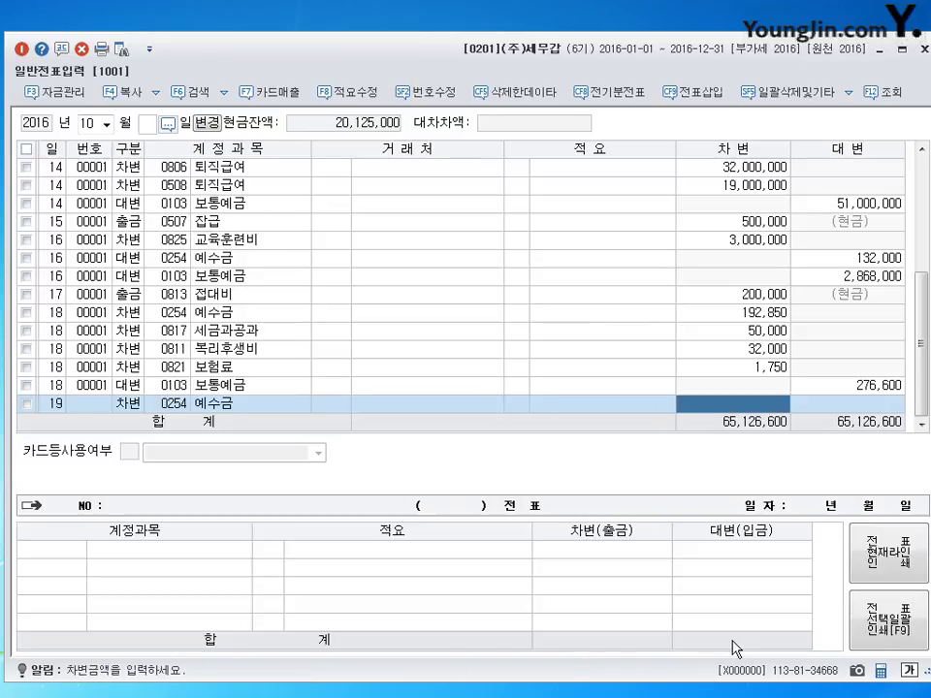
pyautogui.write('225000')
pyautogui.press('Return')
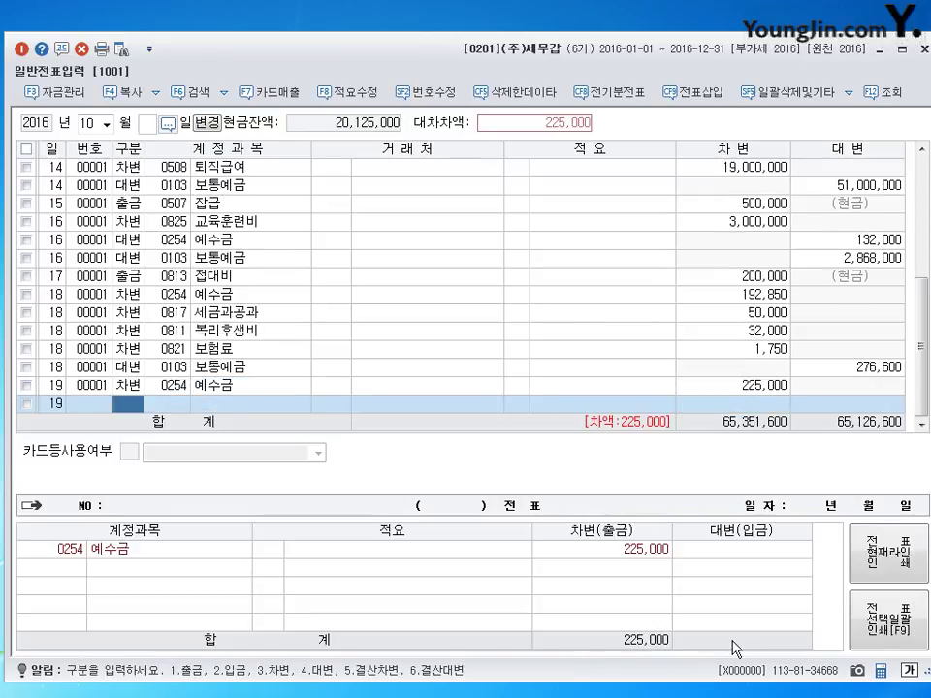
pyautogui.write('3')
pyautogui.press('Return')
pyautogui.write('817')
pyautogui.press('Return')
pyautogui.press('Return')
pyautogui.press('Return')
pyautogui.press('Return')
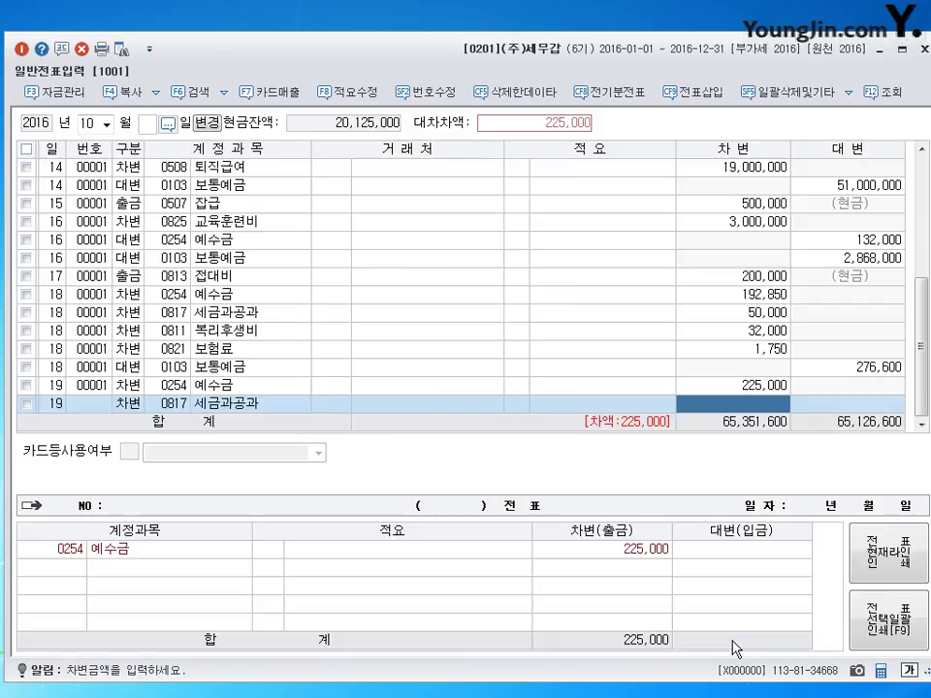
pyautogui.write('112,500')
pyautogui.press('Return')
# Debit 세금과공과 (0517) 112,500 and credit 현금 (0101) 450,000 to balance day 19
pyautogui.write('3')
pyautogui.press('Return')
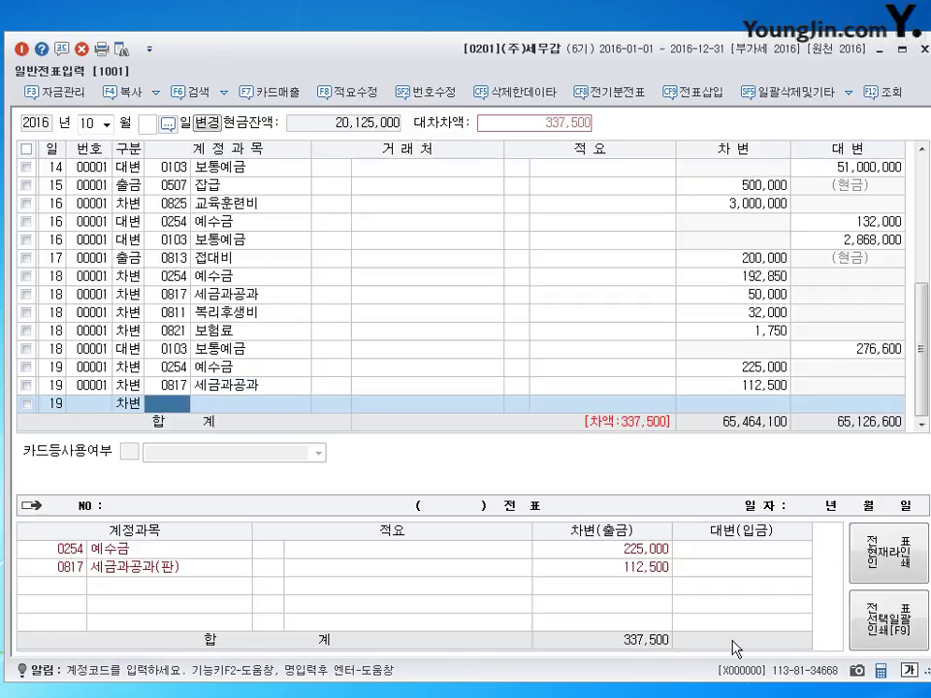
pyautogui.write('517')
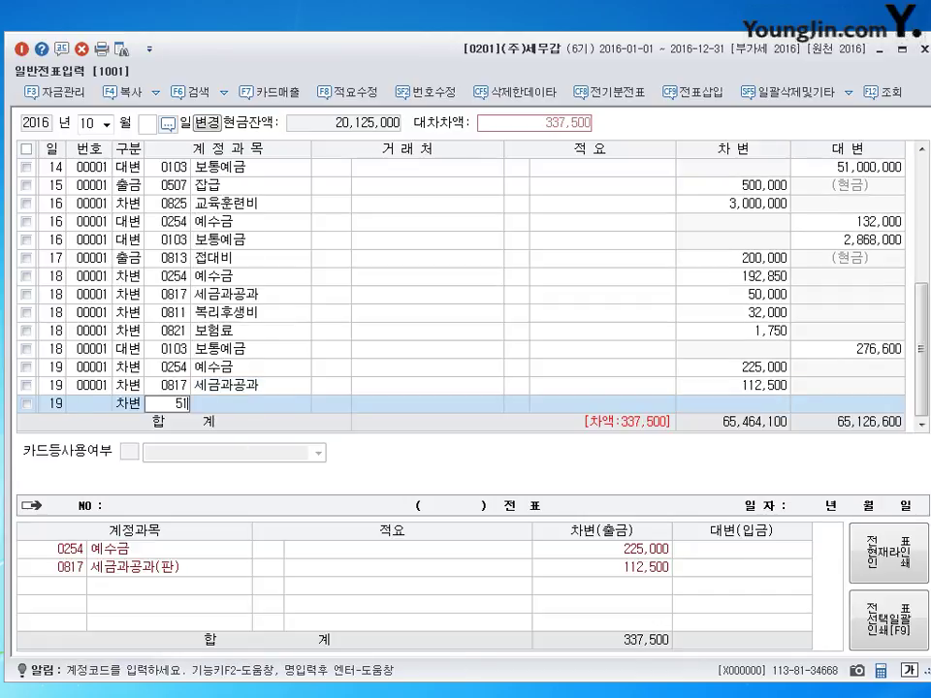
pyautogui.press('Return')
pyautogui.press('Return')
pyautogui.press('Return')
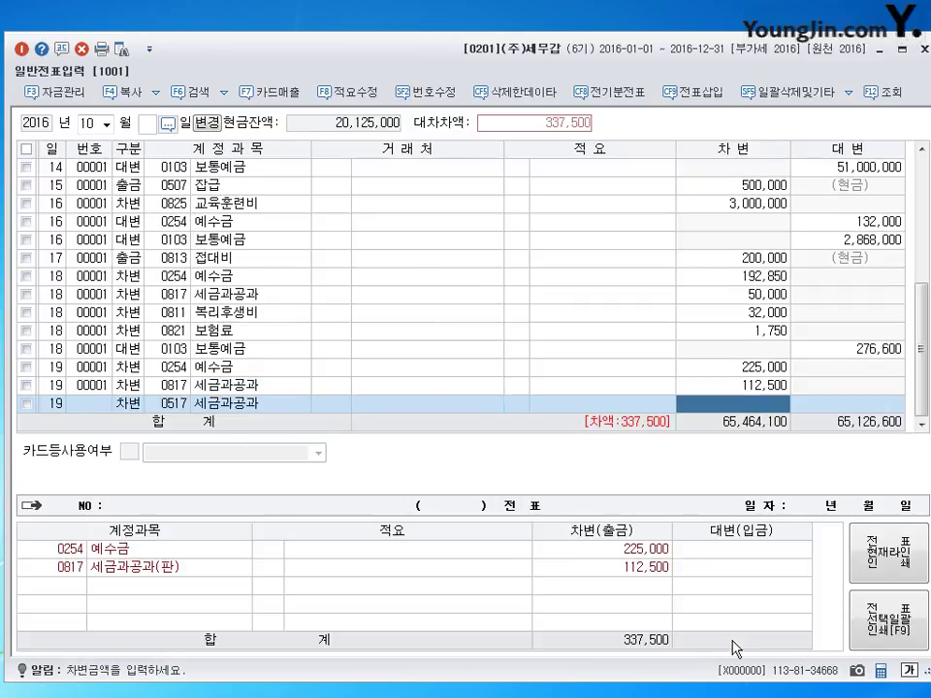
pyautogui.write('112500')
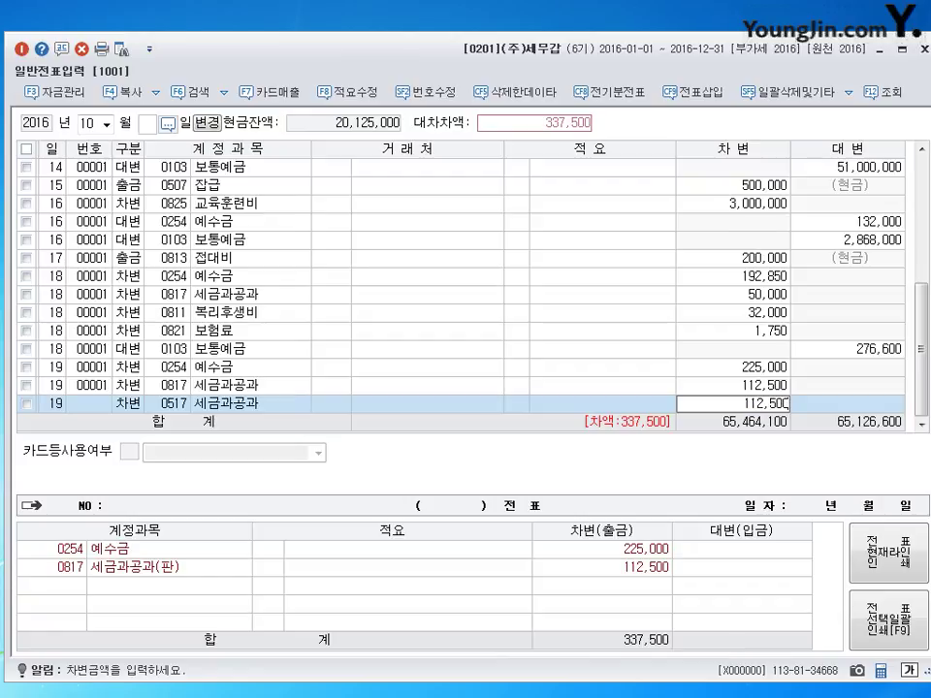
pyautogui.press('Return')
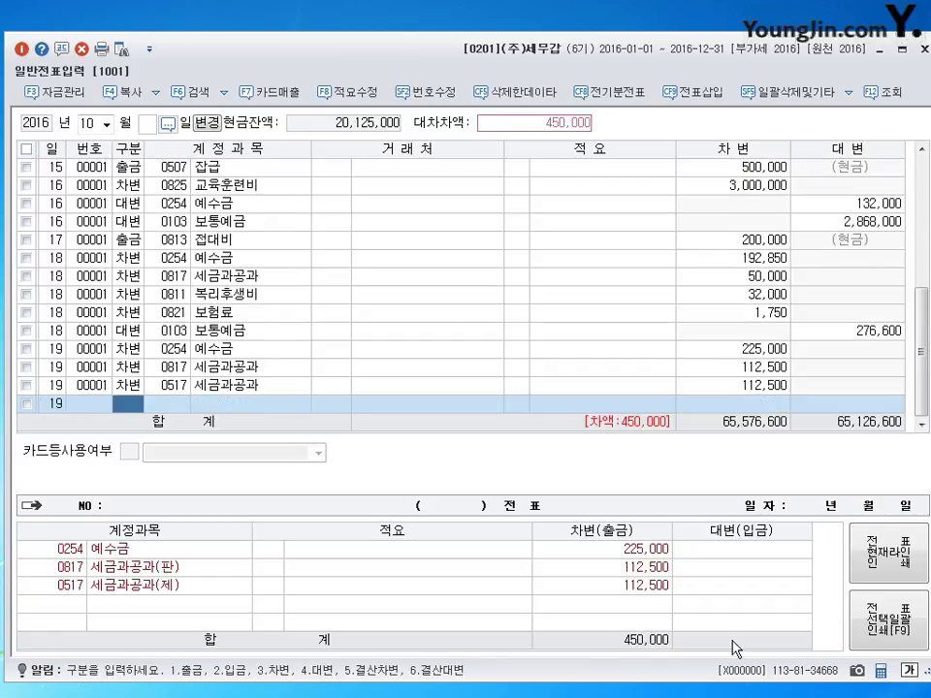
pyautogui.write('4101')
pyautogui.press('Return')
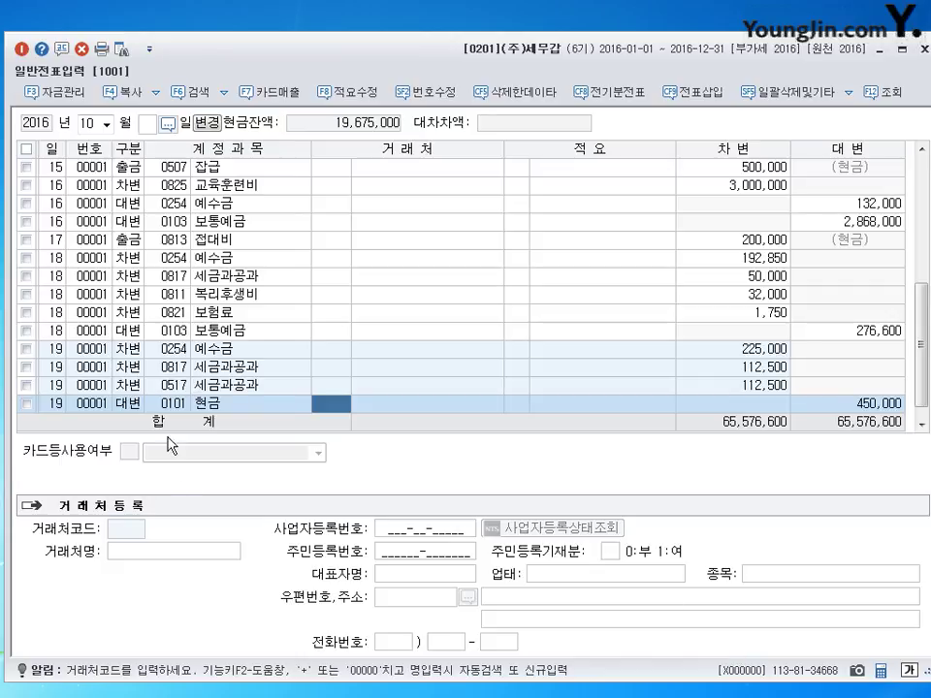
# Review the day-19 voucher and start a new journal line dated 20
pyautogui.click(173, 368)
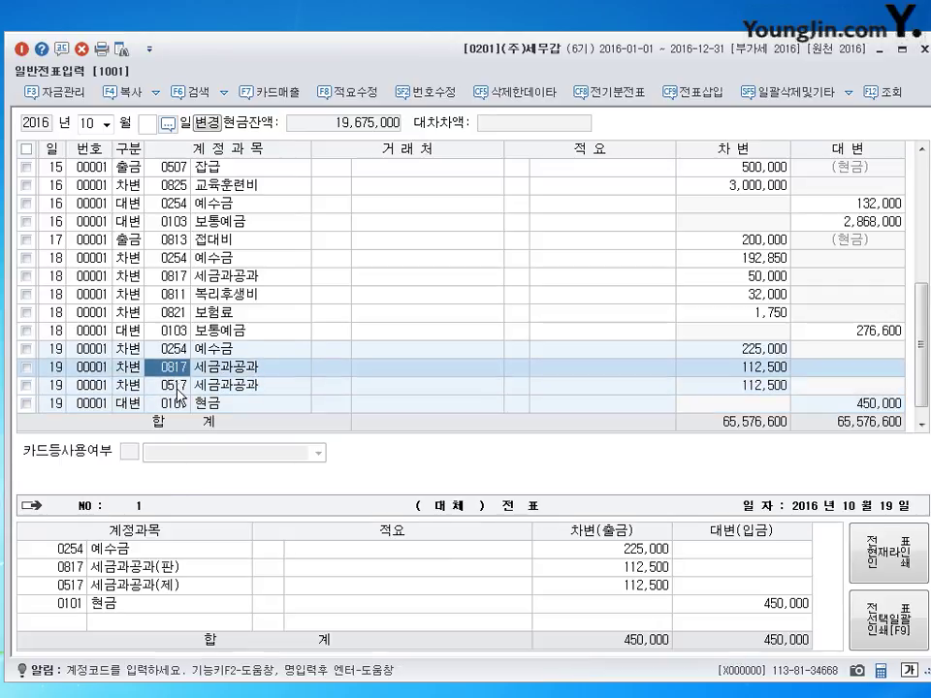
pyautogui.scroll(-1, 187, 429)
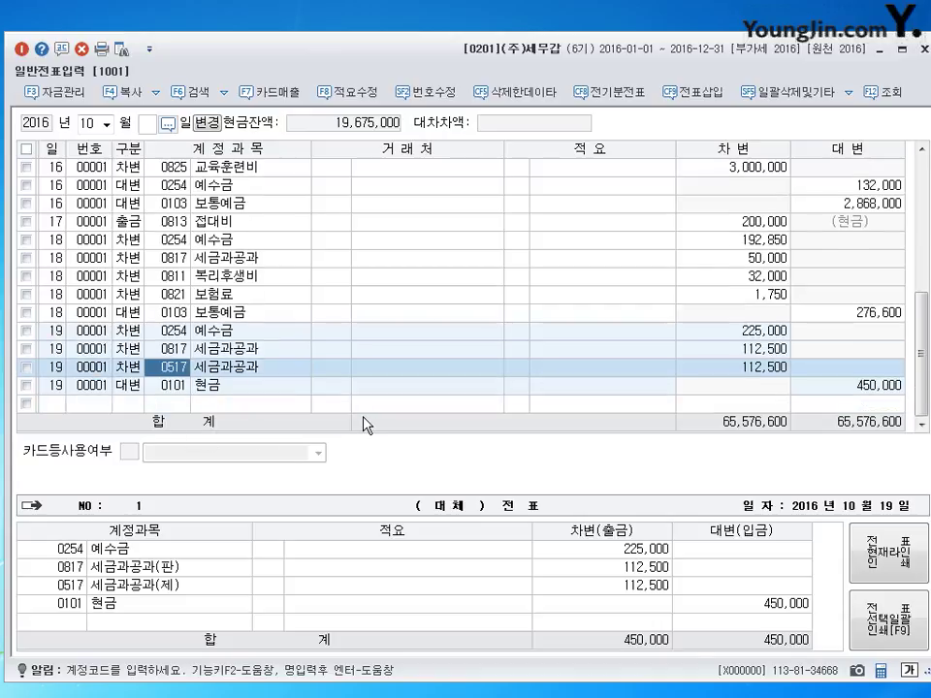
pyautogui.click(59, 405)
pyautogui.write('20')
pyautogui.press('Return')
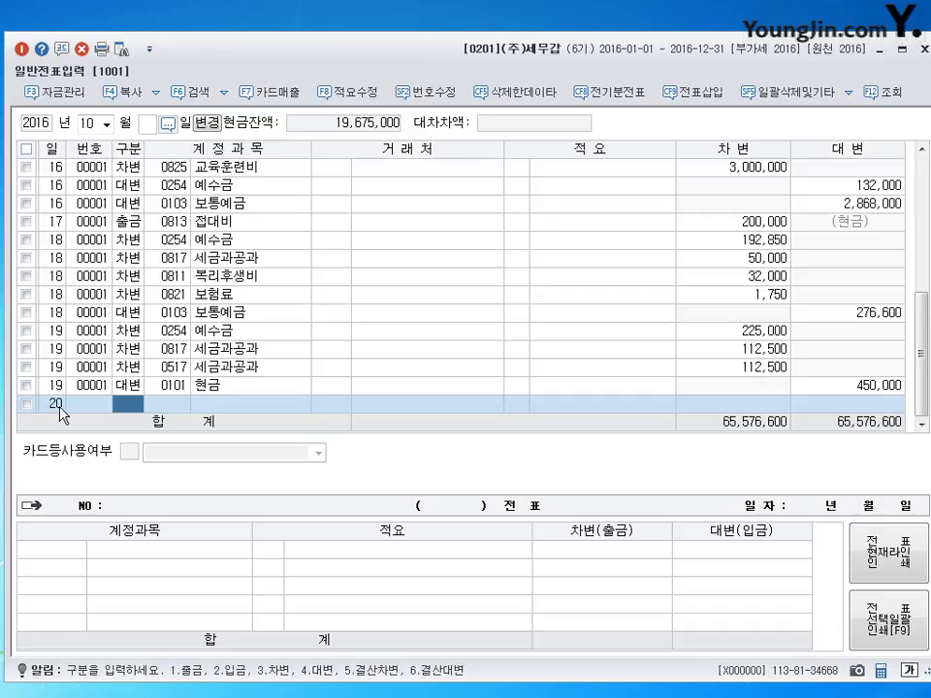
# Debit 세금과공과 (0817) 500,000 on day 20 and begin the 보통예금 (0103) credit line
pyautogui.write('3')
pyautogui.press('Return')
pyautogui.write('817')
pyautogui.press('Return')
pyautogui.press('Return')
pyautogui.press('Return')
pyautogui.press('Return')
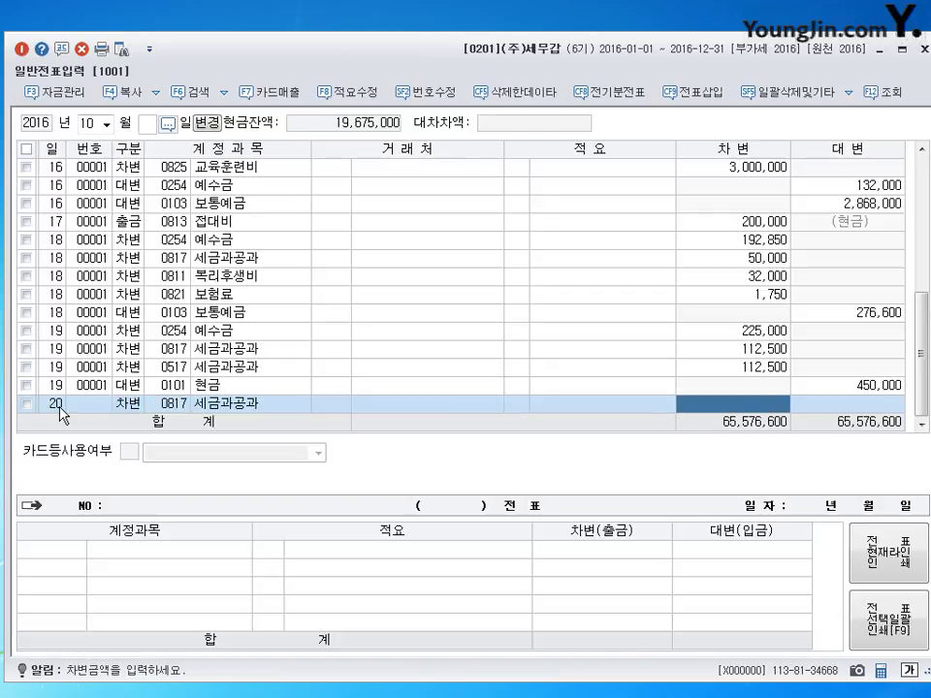
pyautogui.write('5000000')
pyautogui.press('Return')
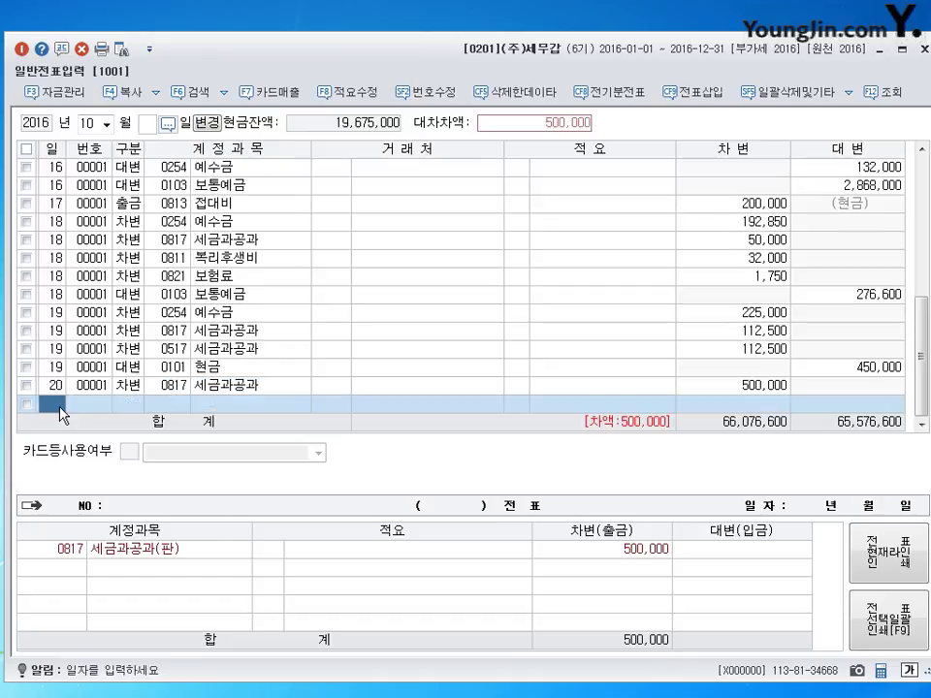
pyautogui.press('Return')
pyautogui.write('4')
pyautogui.press('Return')
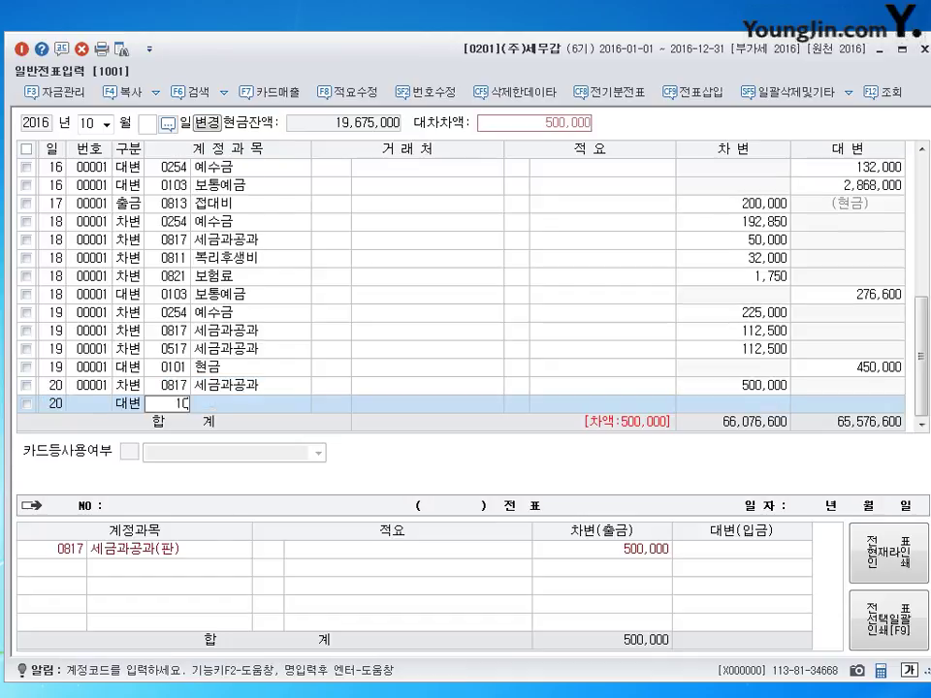
pyautogui.write('103')
pyautogui.press('Return')
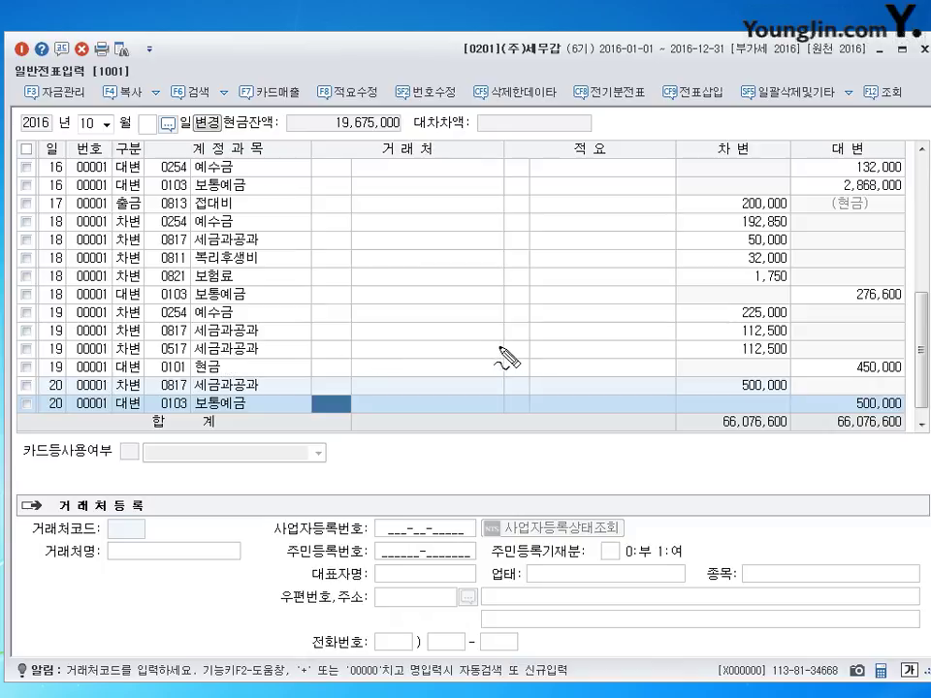
# Commit the 500,000 보통예금 credit, balancing totals at 66,076,600, and date a new line 21
pyautogui.moveTo(448, 351)
pyautogui.mouseDown()
pyautogui.moveTo(521, 363)
pyautogui.moveTo(523, 372)
pyautogui.moveTo(621, 364)
pyautogui.mouseUp()
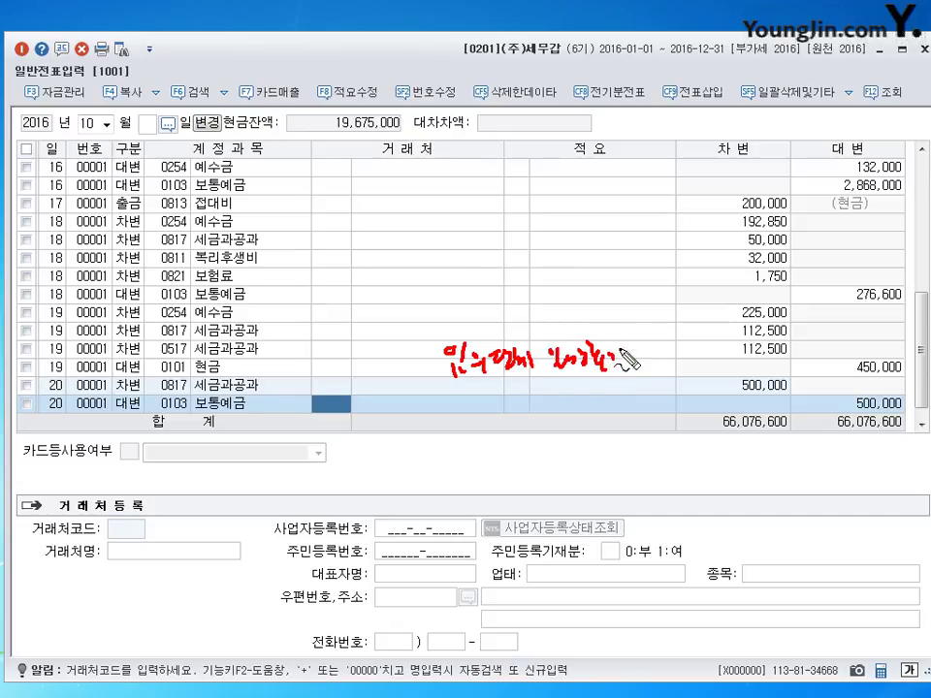
pyautogui.moveTo(474, 402)
pyautogui.mouseDown()
pyautogui.moveTo(498, 412)
pyautogui.moveTo(476, 426)
pyautogui.moveTo(514, 407)
pyautogui.moveTo(568, 412)
pyautogui.moveTo(442, 407)
pyautogui.moveTo(631, 388)
pyautogui.moveTo(482, 490)
pyautogui.moveTo(496, 474)
pyautogui.moveTo(543, 480)
pyautogui.mouseUp()
pyautogui.moveTo(558, 463); pyautogui.dragTo(572, 480)
pyautogui.moveTo(577, 464); pyautogui.dragTo(594, 475)
pyautogui.moveTo(597, 464); pyautogui.dragTo(611, 479)
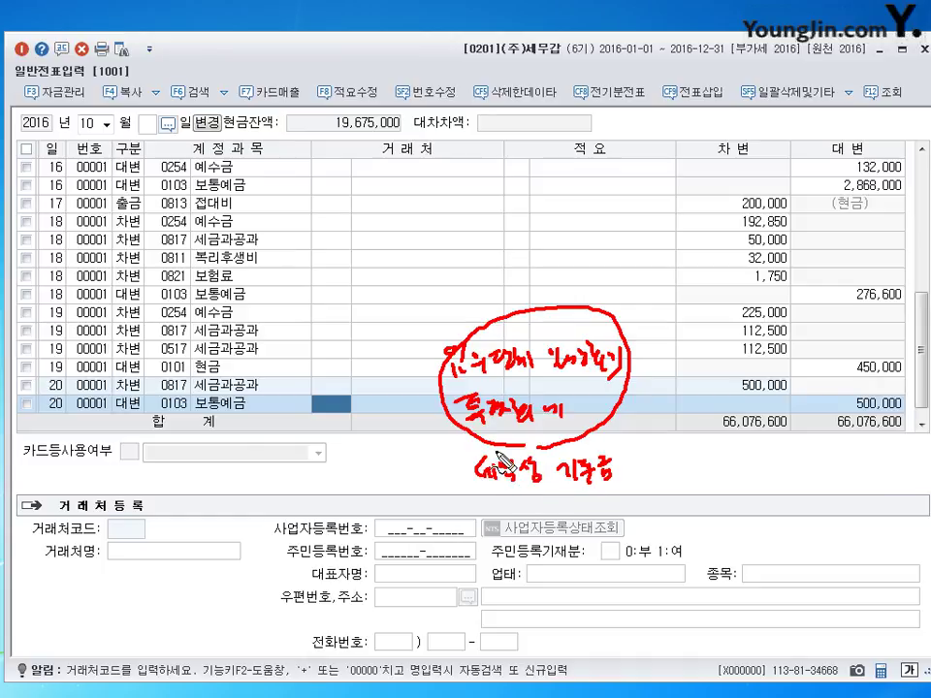
pyautogui.moveTo(433, 394)
pyautogui.mouseDown()
pyautogui.moveTo(422, 399)
pyautogui.moveTo(485, 325)
pyautogui.moveTo(588, 428)
pyautogui.mouseUp()
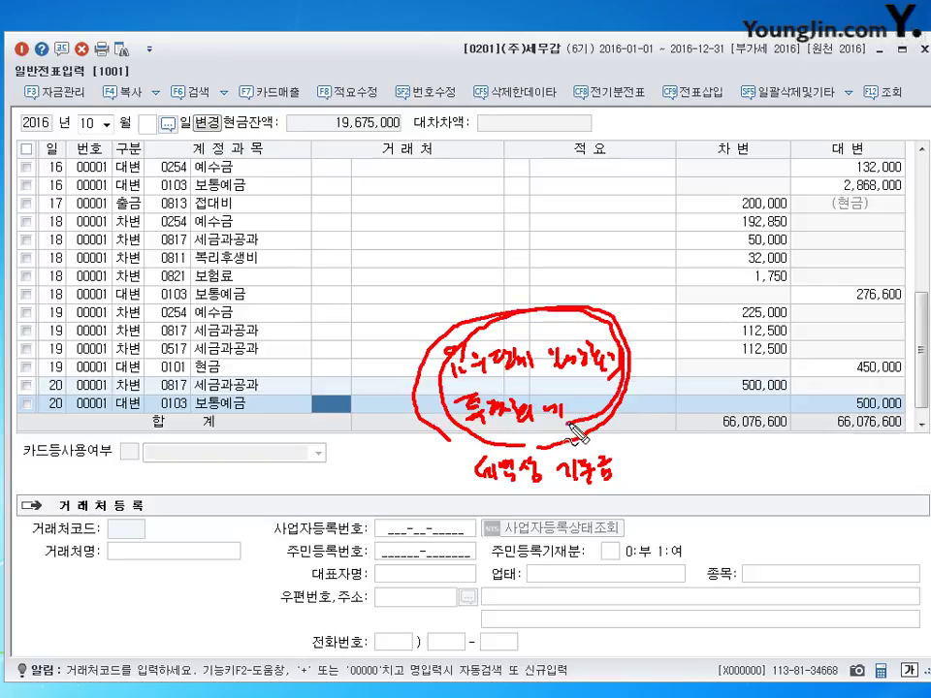
pyautogui.moveTo(456, 463); pyautogui.dragTo(478, 478)
pyautogui.moveTo(561, 493); pyautogui.dragTo(621, 488)
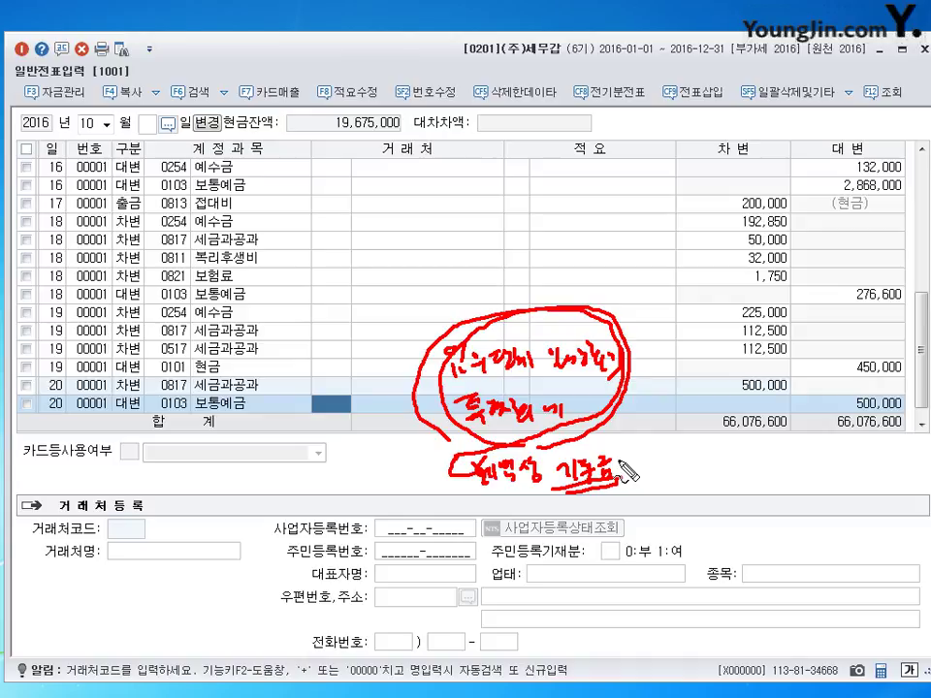
pyautogui.press('Escape')
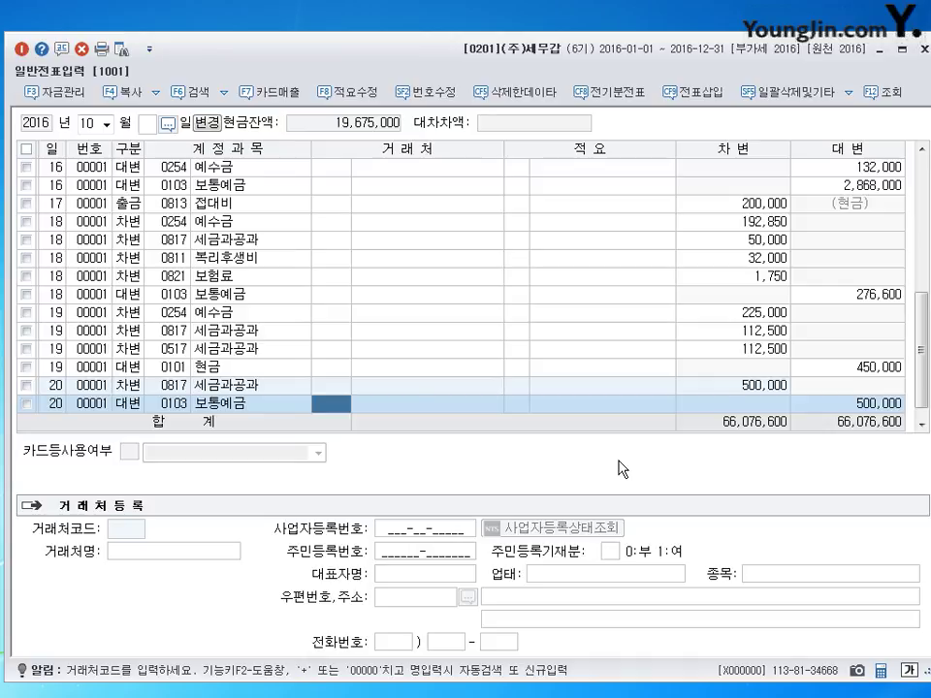
pyautogui.press('Return')
pyautogui.write('21')
pyautogui.press('Return')
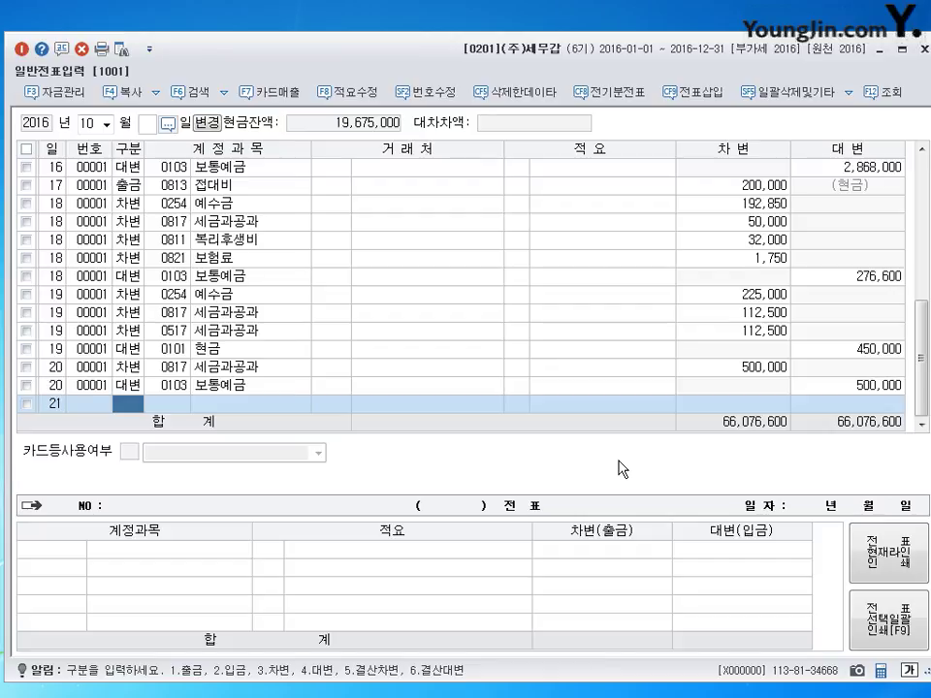
# Enter a day-21 debit of 200,000 to 세금과공과 (0817), correcting a mistaken 현금 credit entry
pyautogui.write('4')
pyautogui.press('Return')
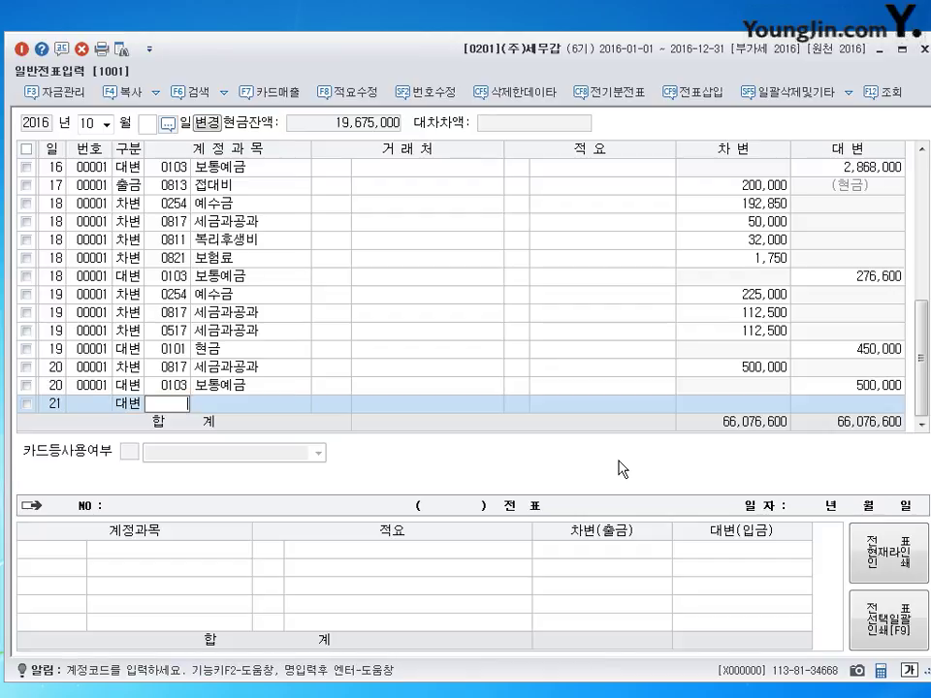
pyautogui.write('101')
pyautogui.press('Return')
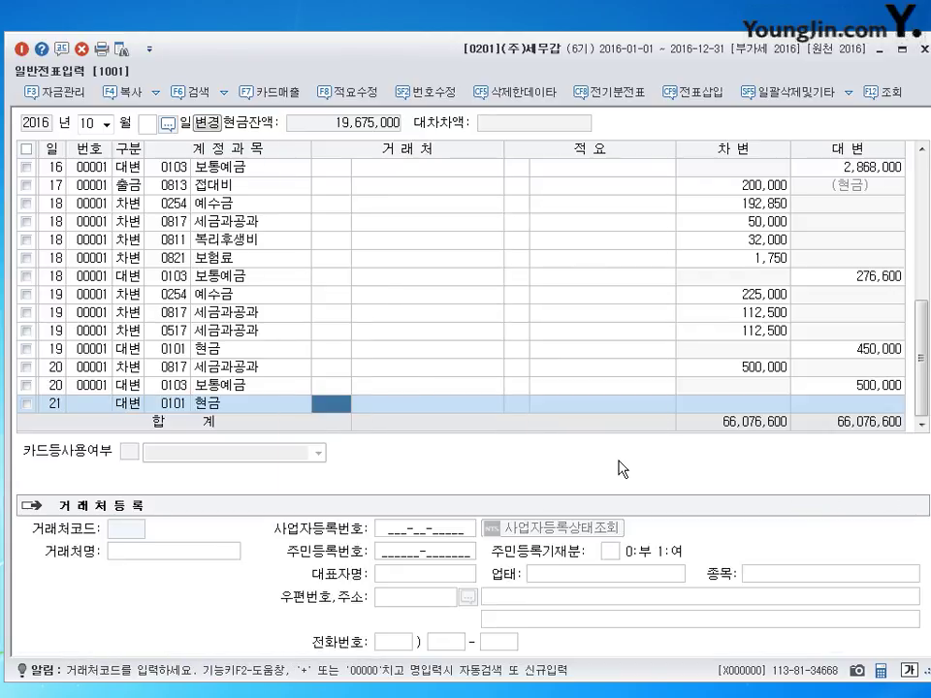
pyautogui.press('Left')
pyautogui.press('Left')
pyautogui.write('3')
pyautogui.press('Return')
pyautogui.write('817')
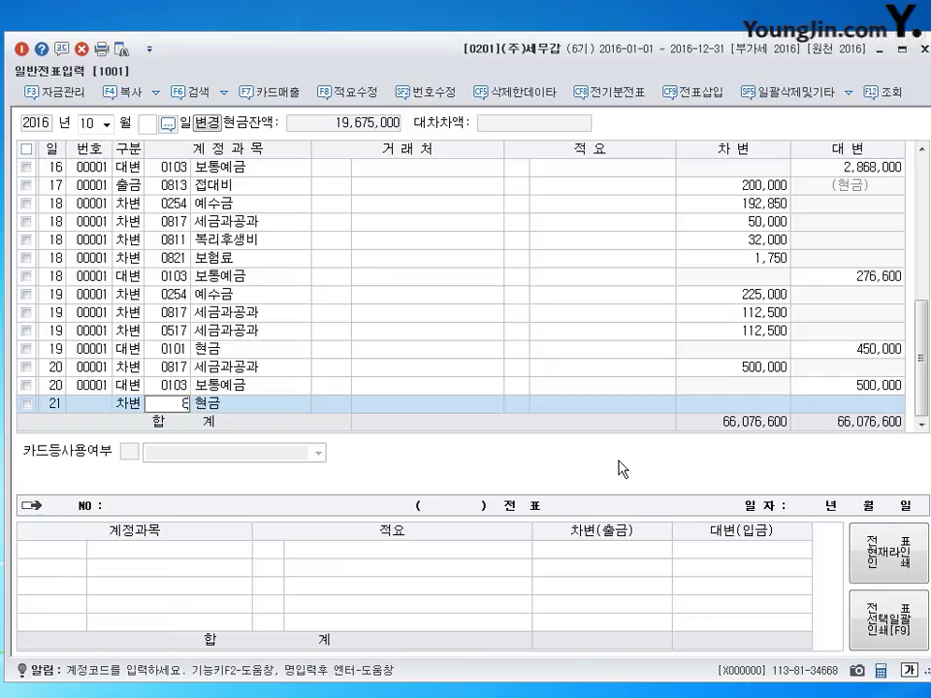
pyautogui.press('Return')
pyautogui.press('Return')
pyautogui.press('Return')
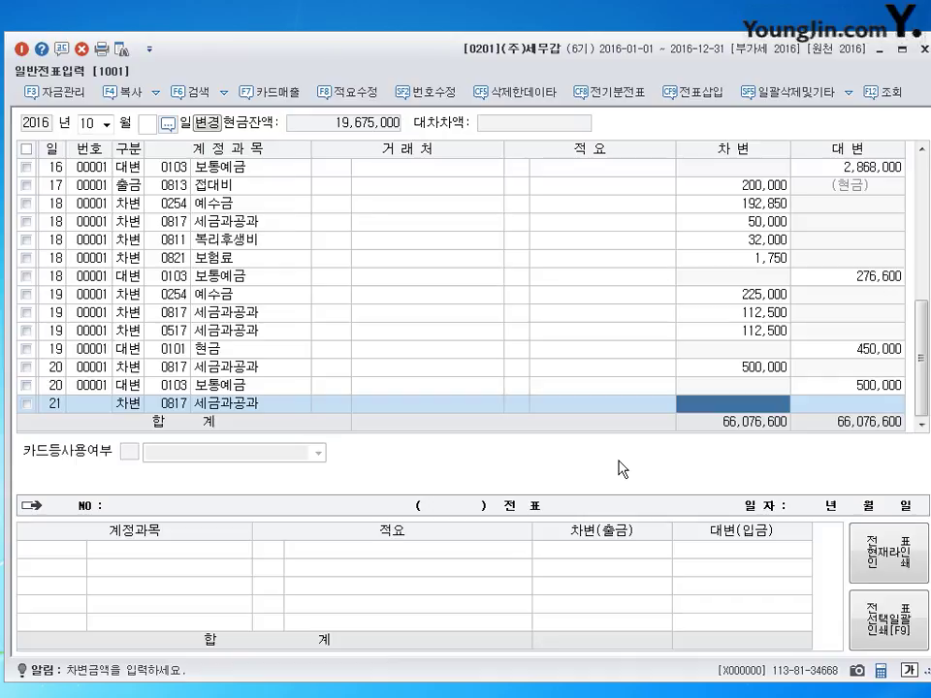
pyautogui.write('2000000')
pyautogui.press('Return')
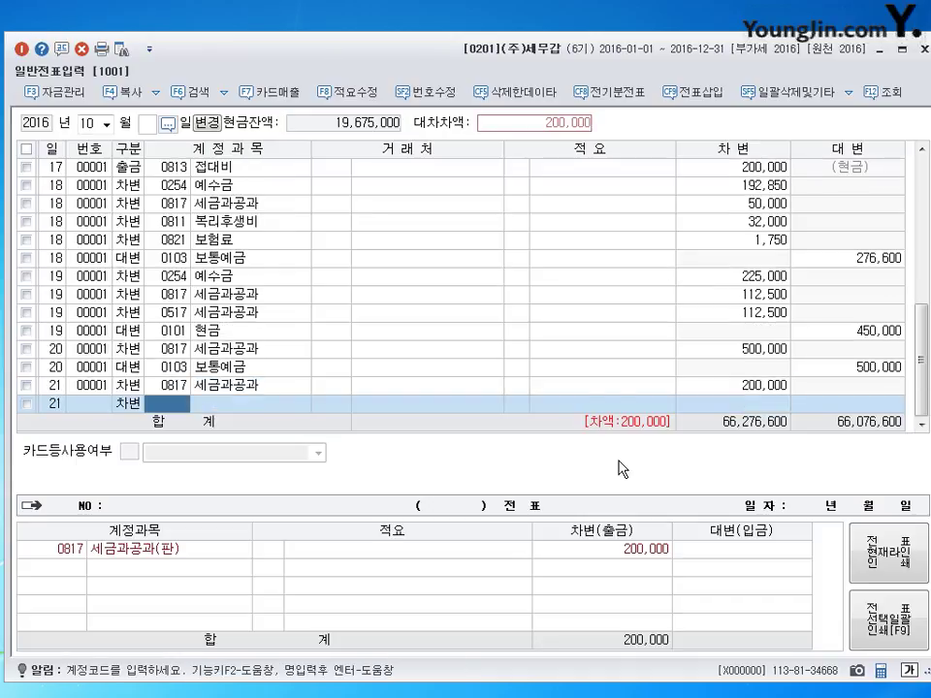
# Debit 세금과공과 (0517) 100,000, credit 보통예금 300,000, and start a day-22 line
pyautogui.write('517')
pyautogui.press('Return')
pyautogui.press('Return')
pyautogui.press('Return')
pyautogui.write('100,000')
pyautogui.press('Return')
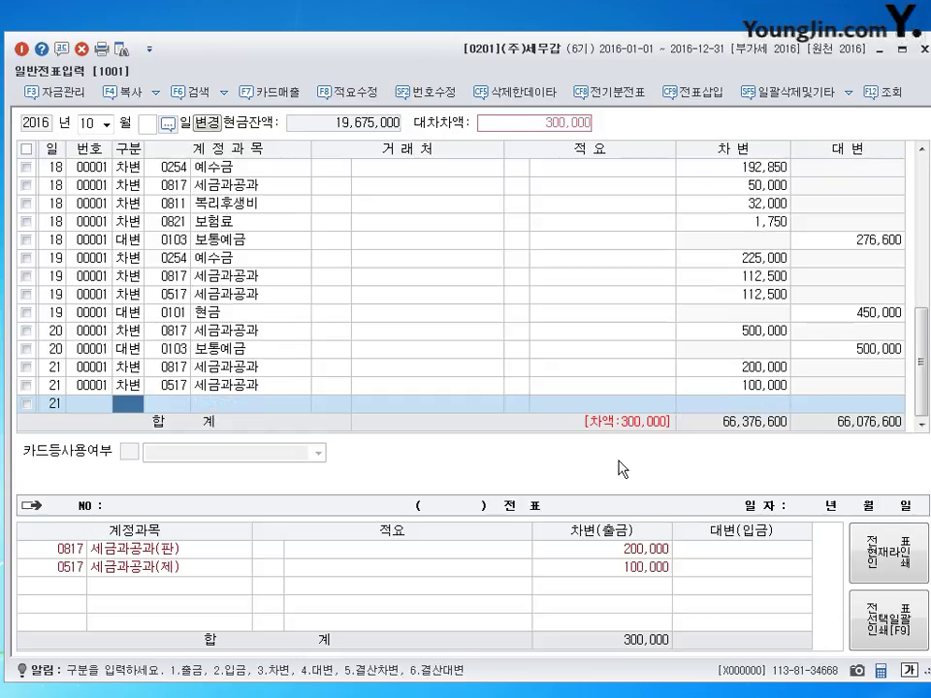
pyautogui.write('4103')
pyautogui.press('Return')
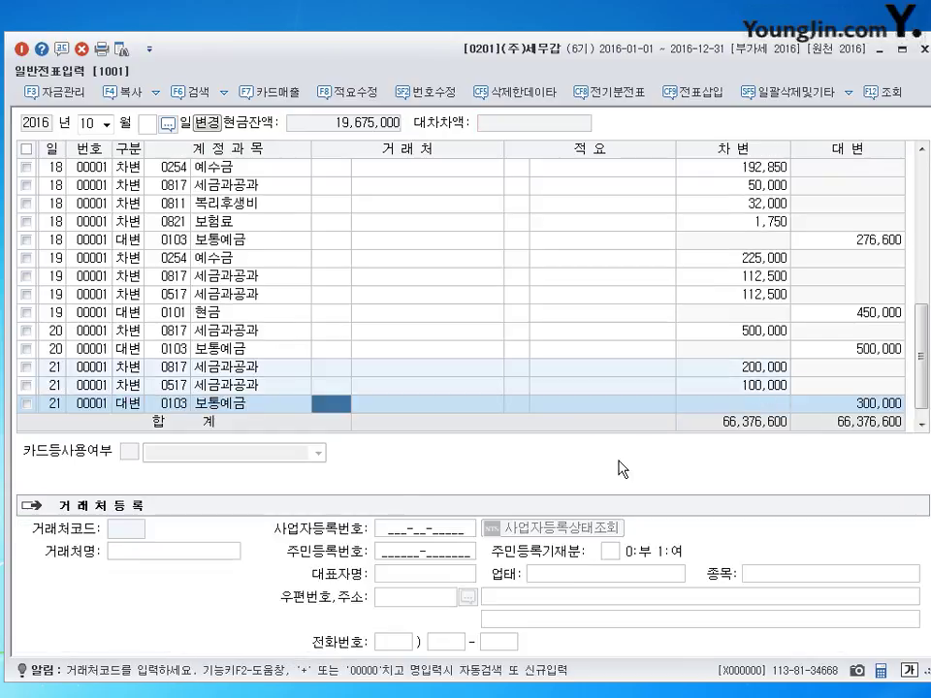
pyautogui.press('Return')
pyautogui.press('Return')
pyautogui.press('Return')
pyautogui.write('22')
pyautogui.press('Return')
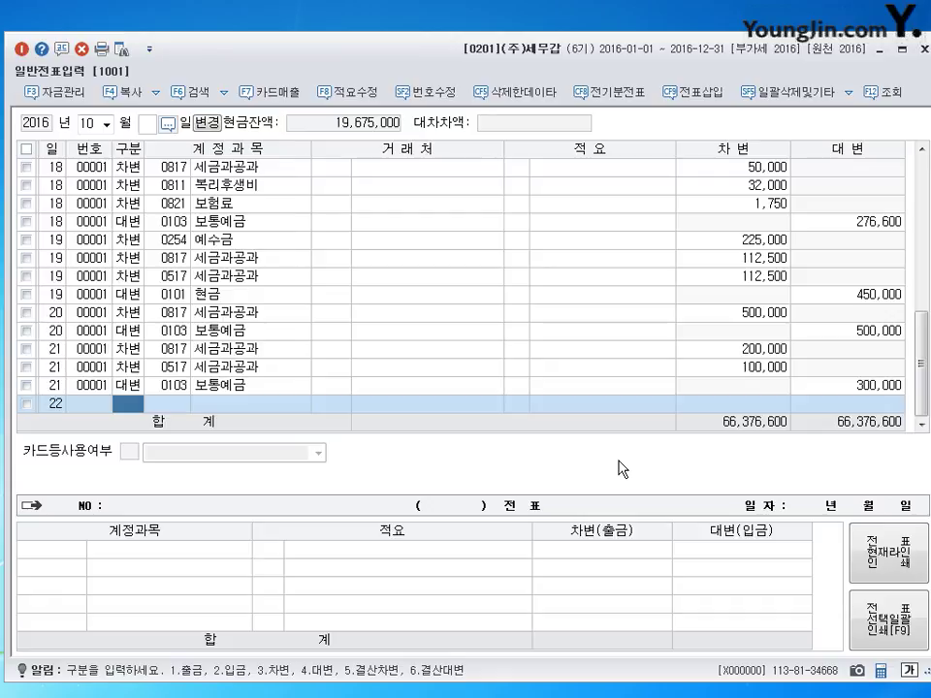
# Debit 부가세예수금 (0255) 5,000,000 and 세금과공과 (0817) 24,000 on day 22
pyautogui.press('3')
pyautogui.write('255')
pyautogui.press('Return')
pyautogui.press('Return')
pyautogui.press('Return')
pyautogui.press('Return')
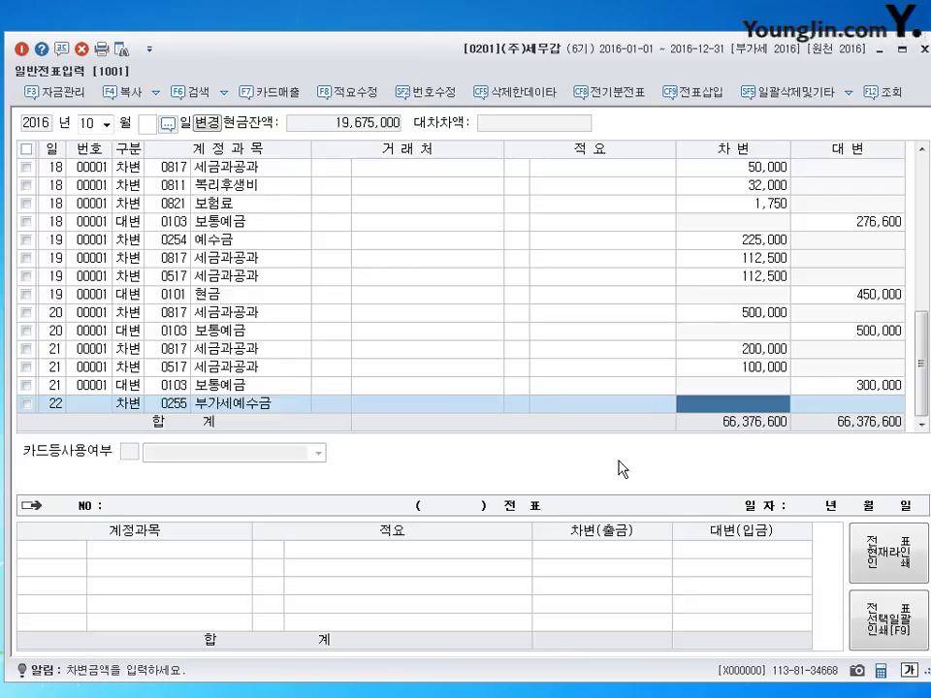
pyautogui.write('5000000')
pyautogui.press('Return')
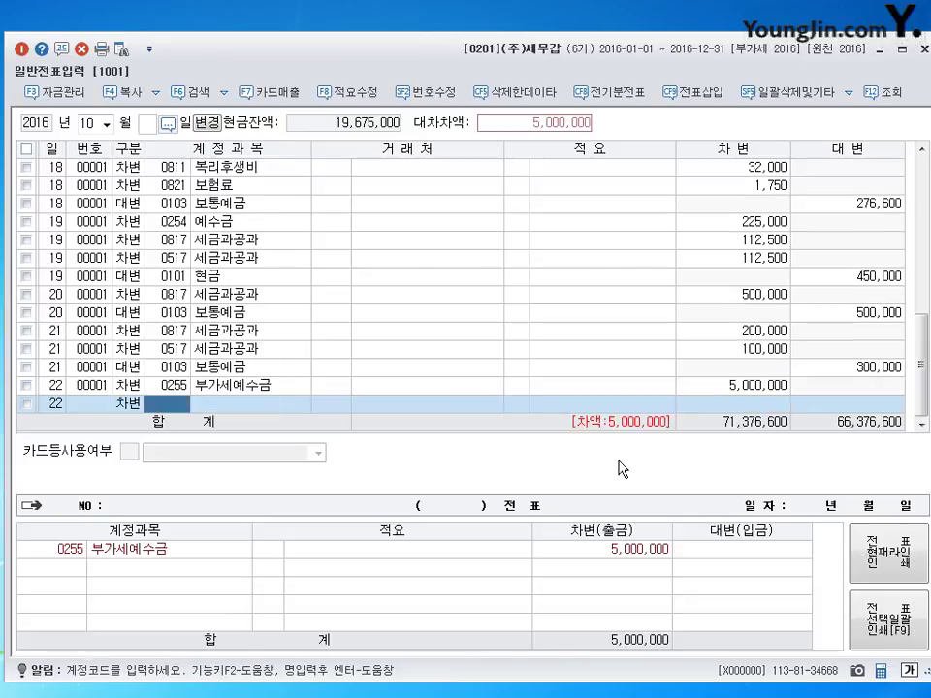
pyautogui.write('817')
pyautogui.press('Return')
pyautogui.press('Return')
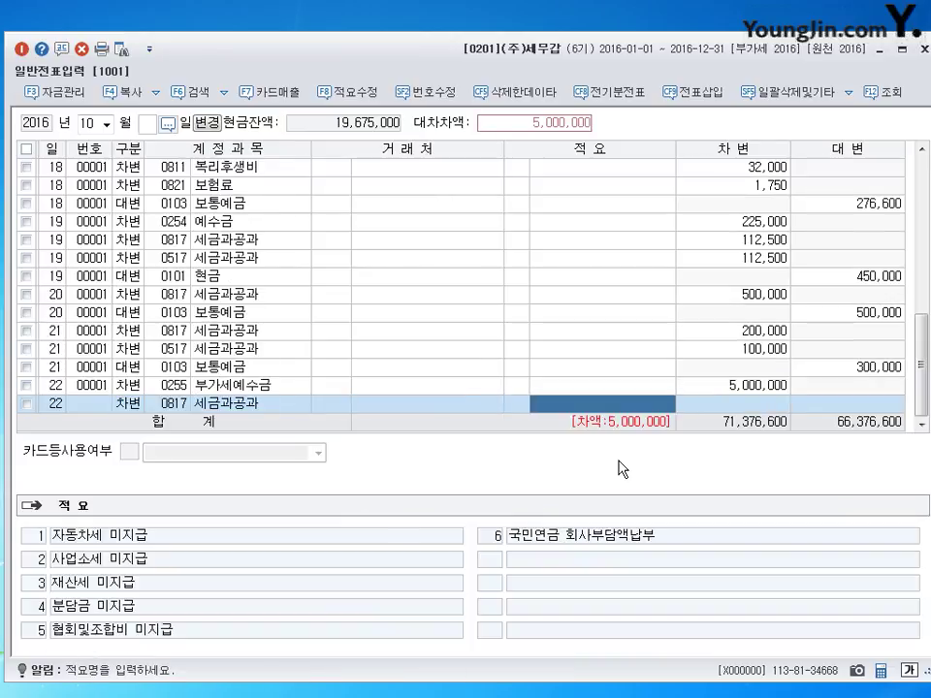
pyautogui.press('Return')
pyautogui.press('Return')
pyautogui.write('24000')
pyautogui.press('Return')
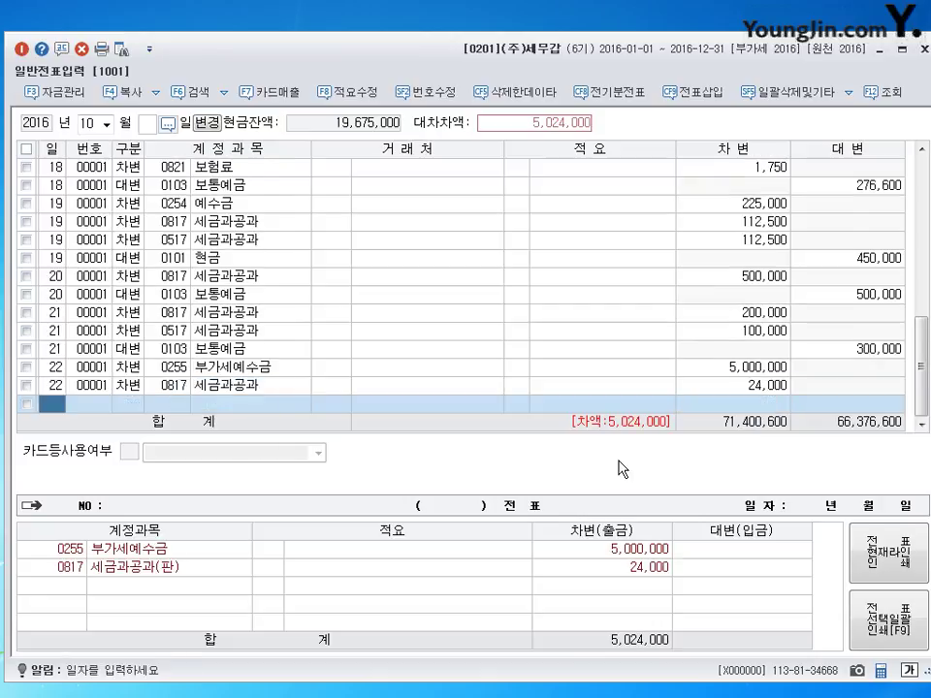
# Credit 보통예금 (0103) 5,024,000, balancing totals at 71,400,600, and date the next line 23
pyautogui.press('Return')
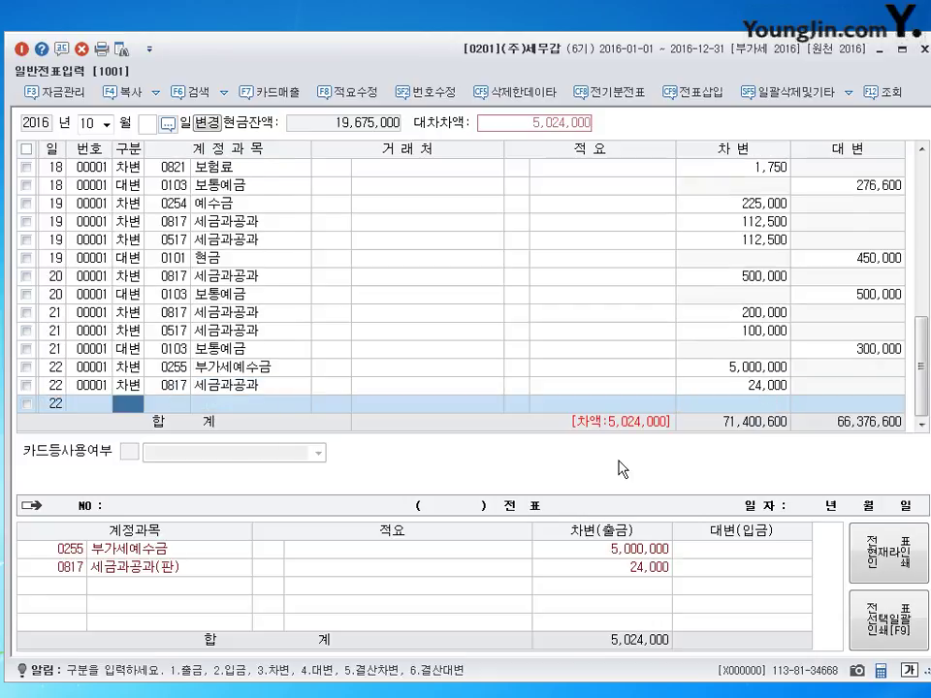
pyautogui.write('4')
pyautogui.write('103')
pyautogui.press('Return')
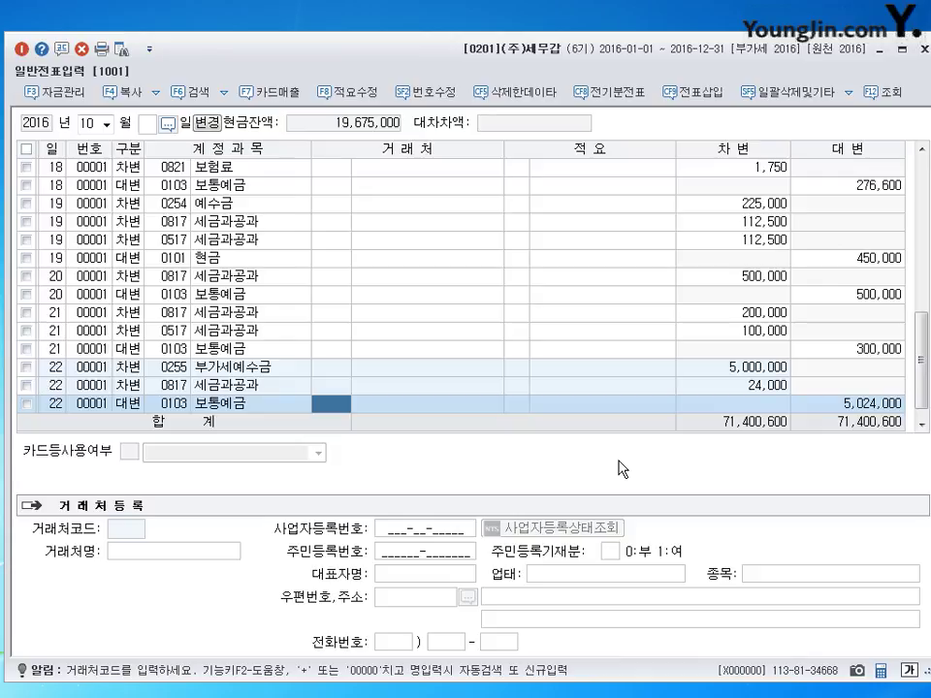
pyautogui.press('Return')
pyautogui.press('Return')
pyautogui.press('Return')
pyautogui.write('23')
pyautogui.press('Return')
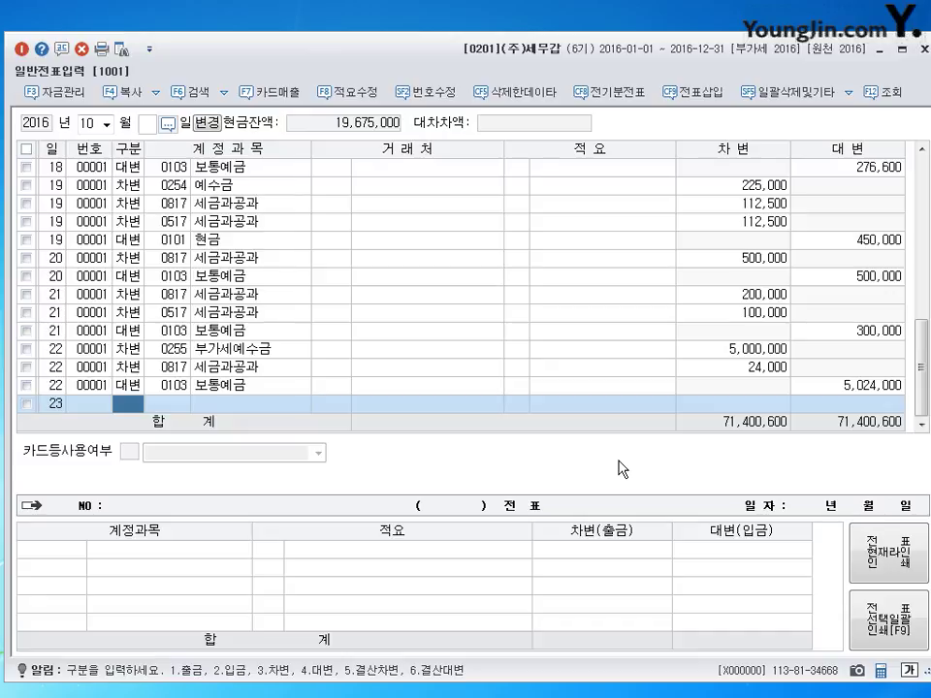
# Debit 세금과공과 (0817) 500,000 against a 부가세예수금 (0255) credit on day 23, then date a new line 24
pyautogui.write('3')
pyautogui.press('Return')
pyautogui.write('0817')
pyautogui.press('Return')
pyautogui.press('Return')
pyautogui.press('Return')
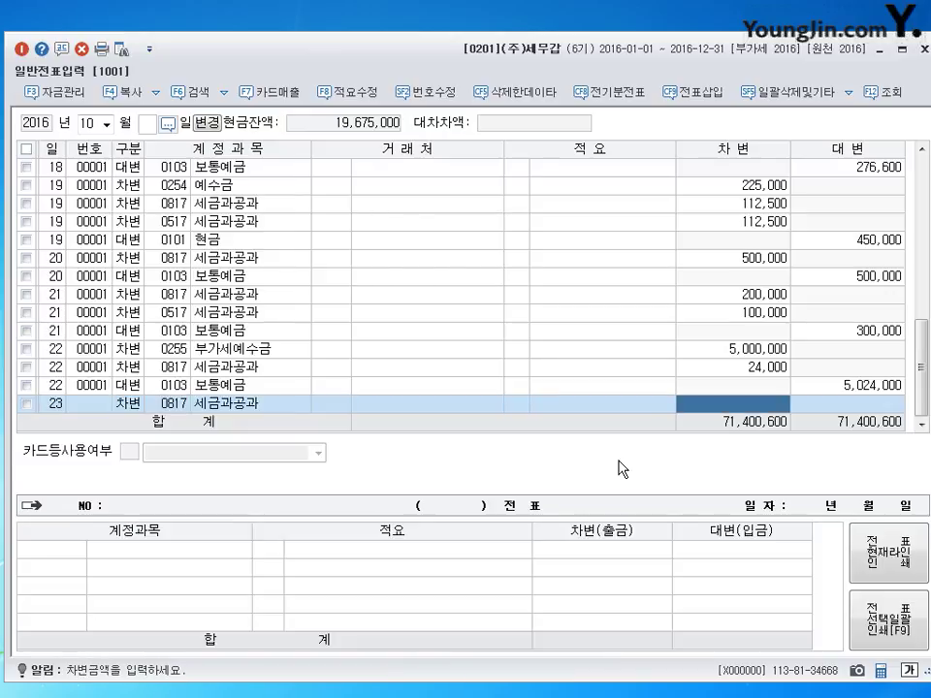
pyautogui.write('5000000')
pyautogui.press('Return')
pyautogui.press('Return')
pyautogui.write('4')
pyautogui.press('Return')
pyautogui.write('255')
pyautogui.press('Return')
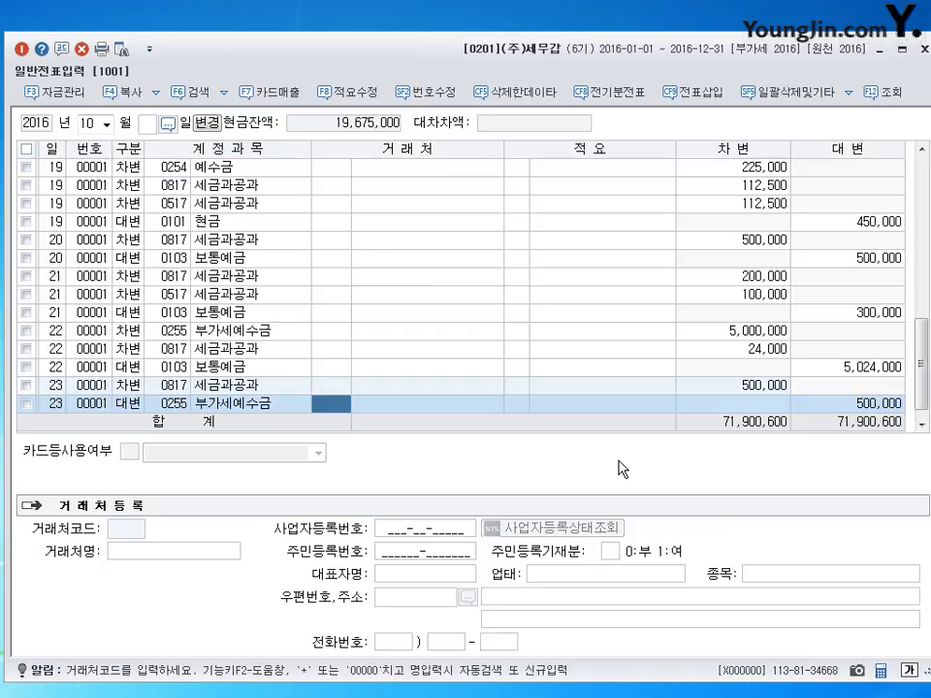
pyautogui.press('Return')
pyautogui.write('24')
pyautogui.press('Return')
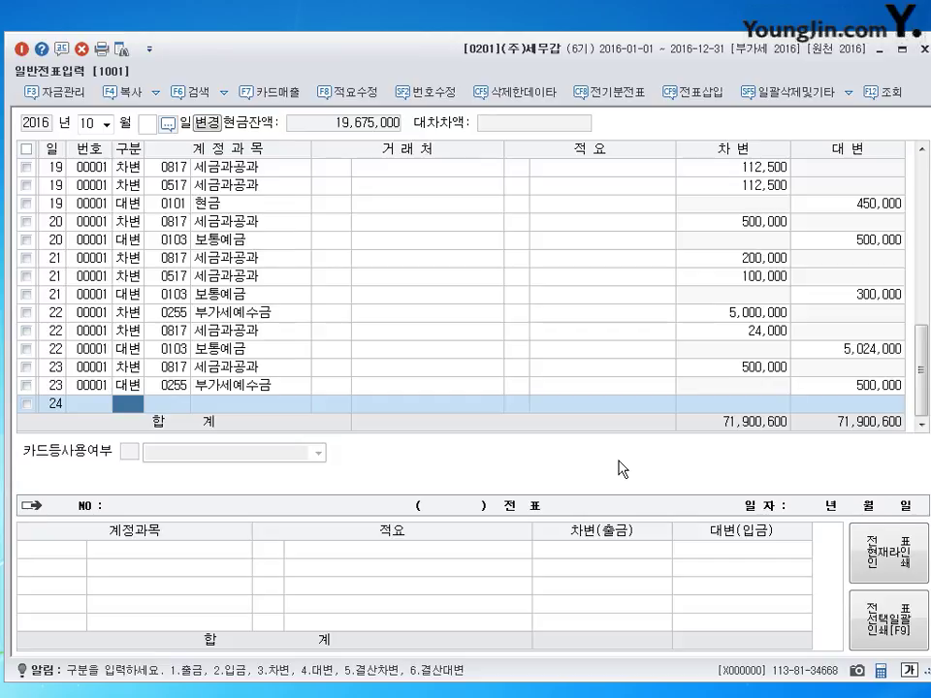
# Switch the voucher entry to February 2016 with an empty line dated the 28th
pyautogui.hotkey('shift', 'Tab')
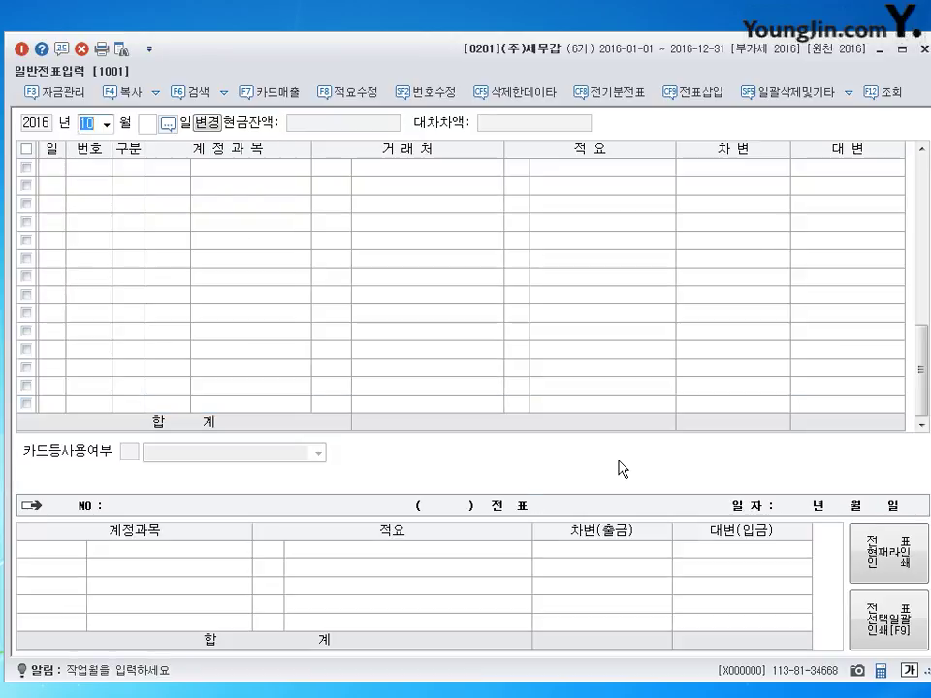
pyautogui.write('0228')
pyautogui.press('Return')
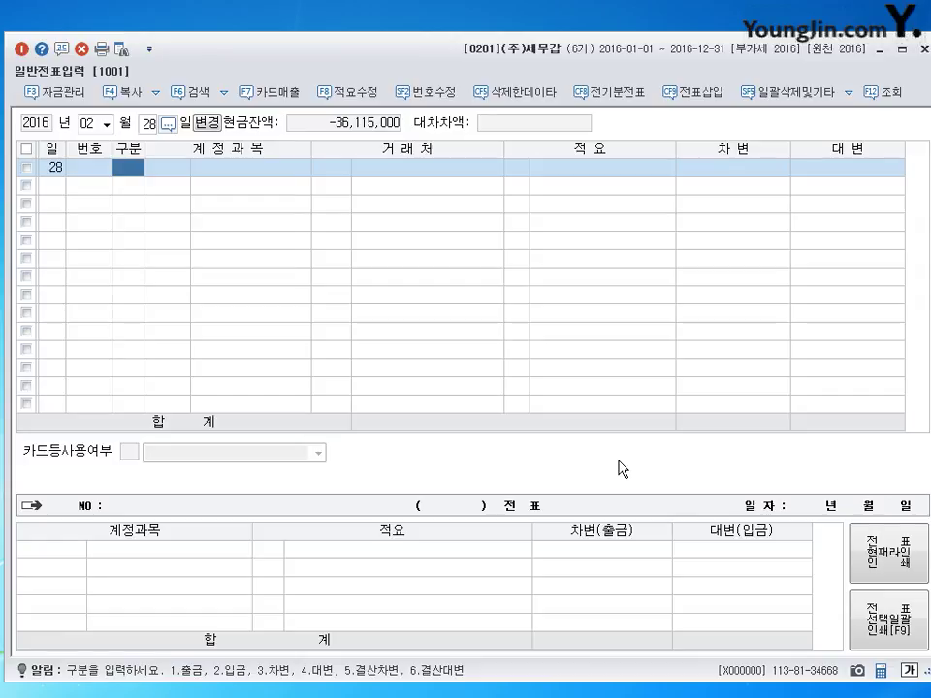
# Record the February 28 cash receipt of 800,000 to 0903 배당금수익 (dividend income)
pyautogui.press('2')
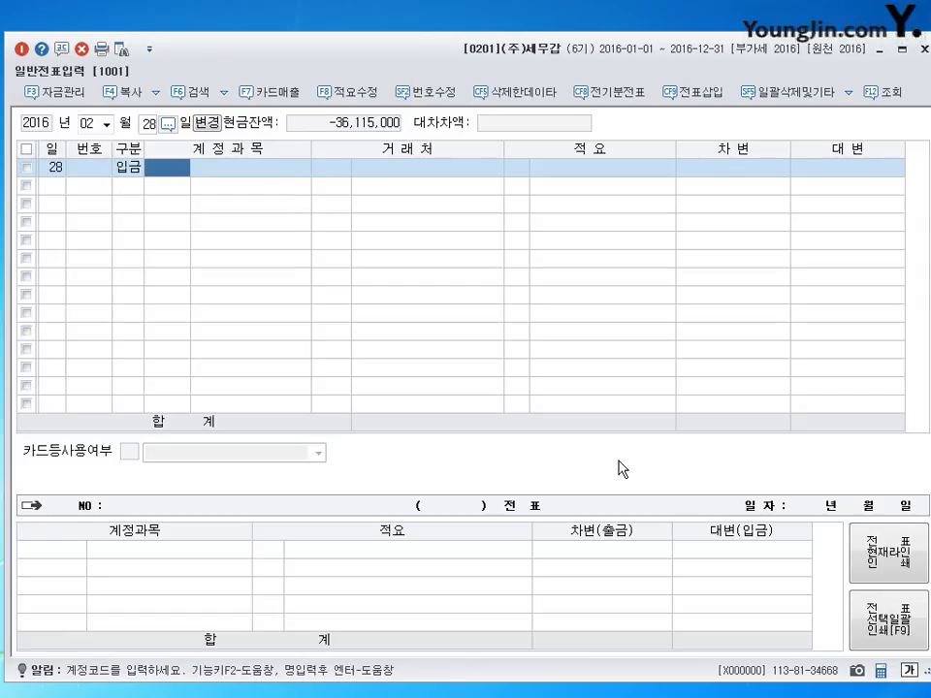
pyautogui.write('903')
pyautogui.press('Return')
pyautogui.press('Return')
pyautogui.press('Return')
pyautogui.press('Return')
pyautogui.write('800000')
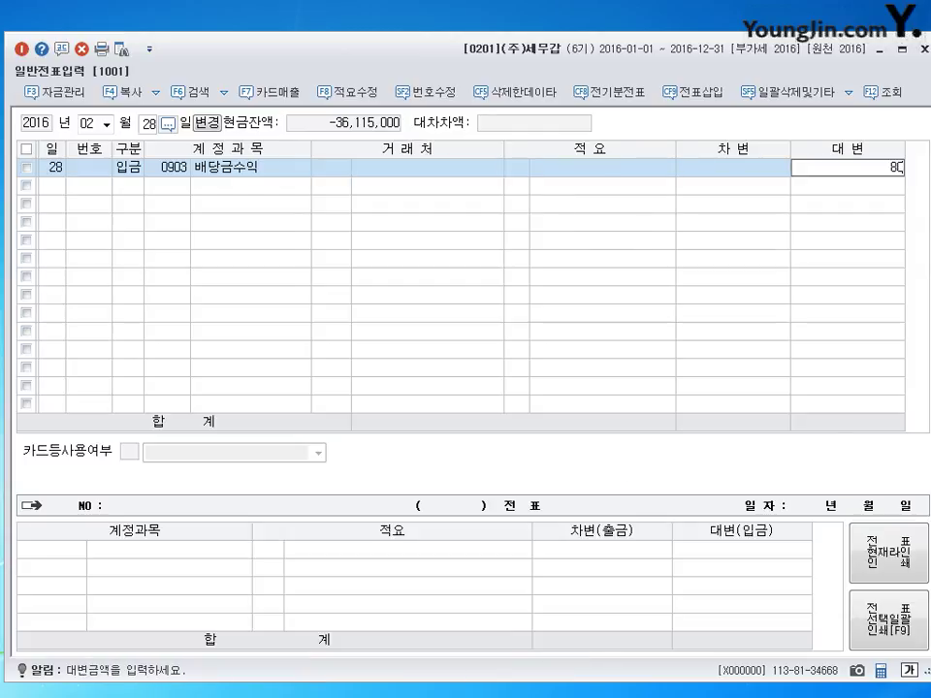
pyautogui.press('Return')
pyautogui.press('Left')
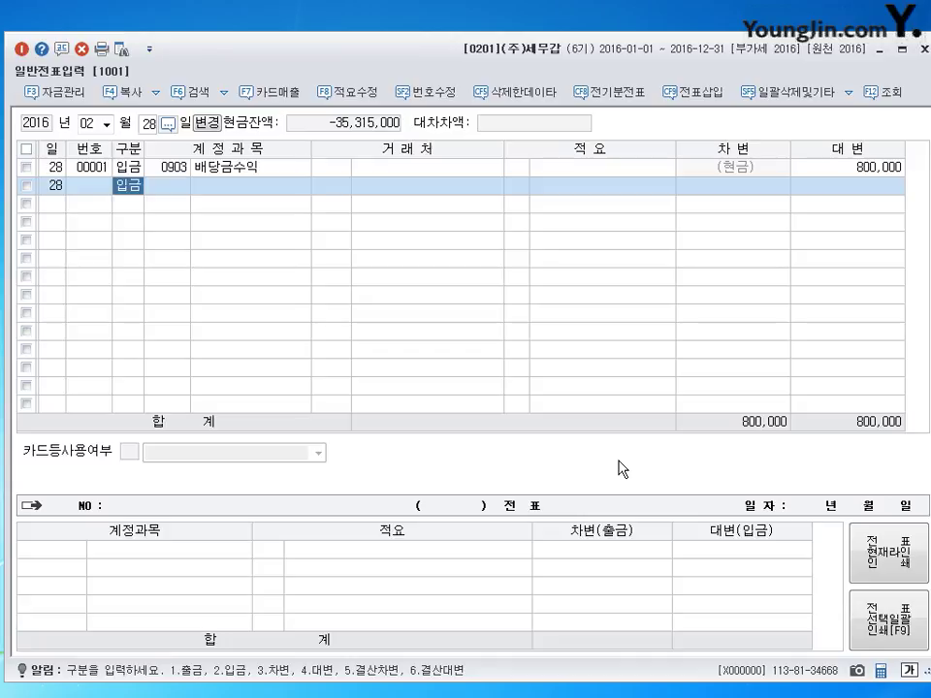
# Switch the voucher date to month 10 with the day cleared to list all October entries
pyautogui.press('Escape')
pyautogui.hotkey('shift', 'Tab')
pyautogui.write('10')
pyautogui.press('Return')
pyautogui.press('BackSpace')
pyautogui.press('Return')
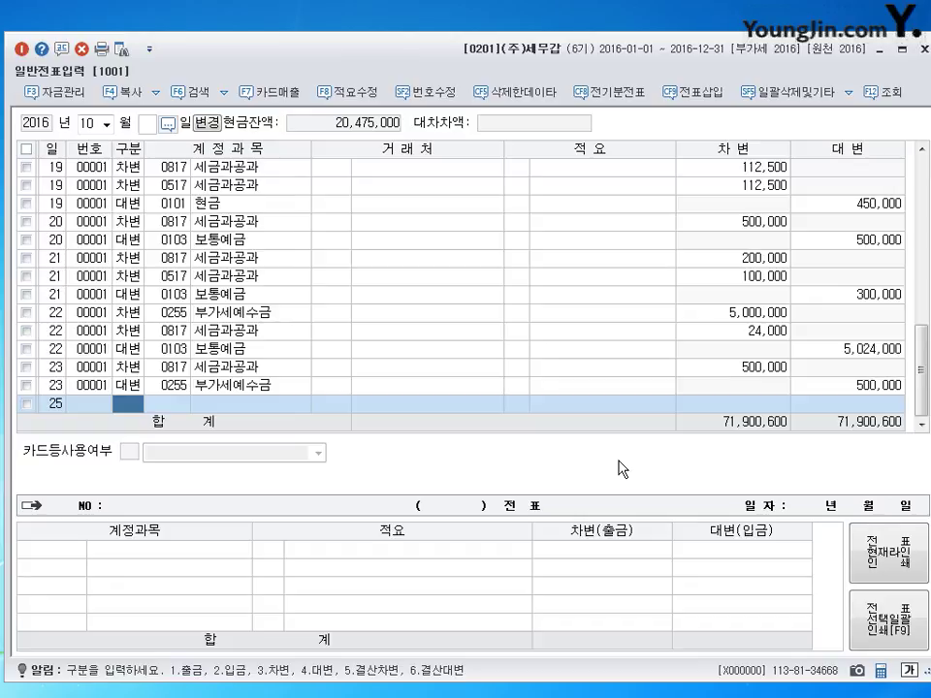
# On the day-25 line, debit 0202 건물 103,500,000
pyautogui.write('3')
pyautogui.press('Return')
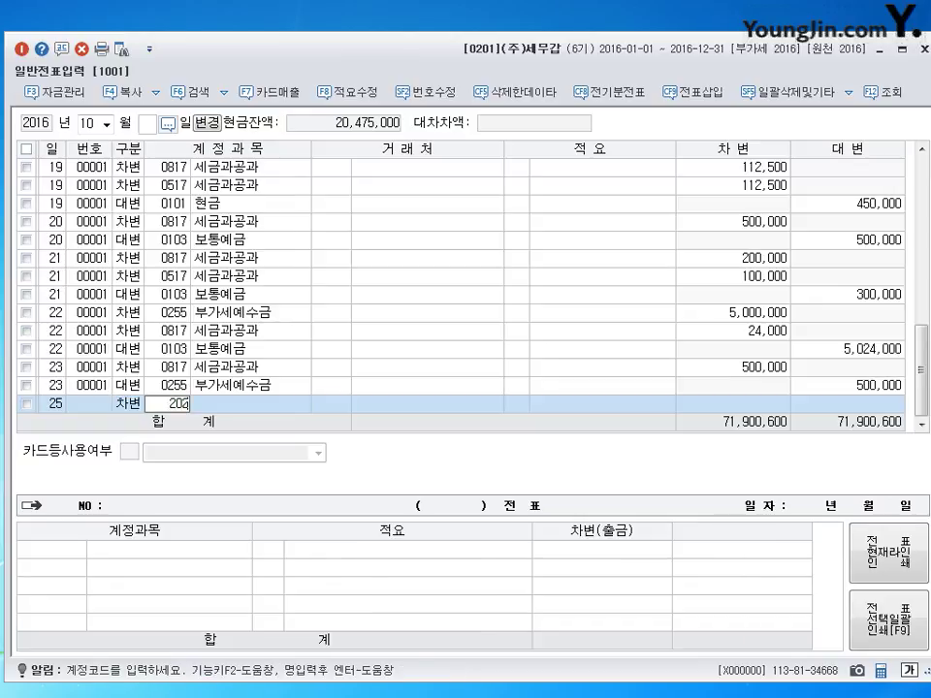
pyautogui.write('202')
pyautogui.press('Return')
pyautogui.press('Return')
pyautogui.press('Return')
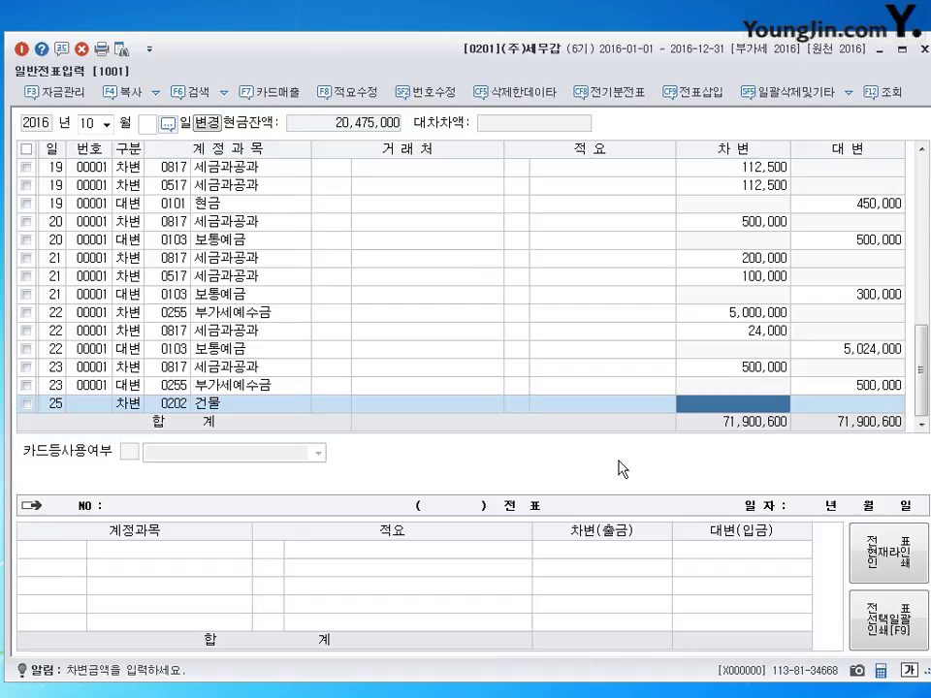
pyautogui.write('103500000')
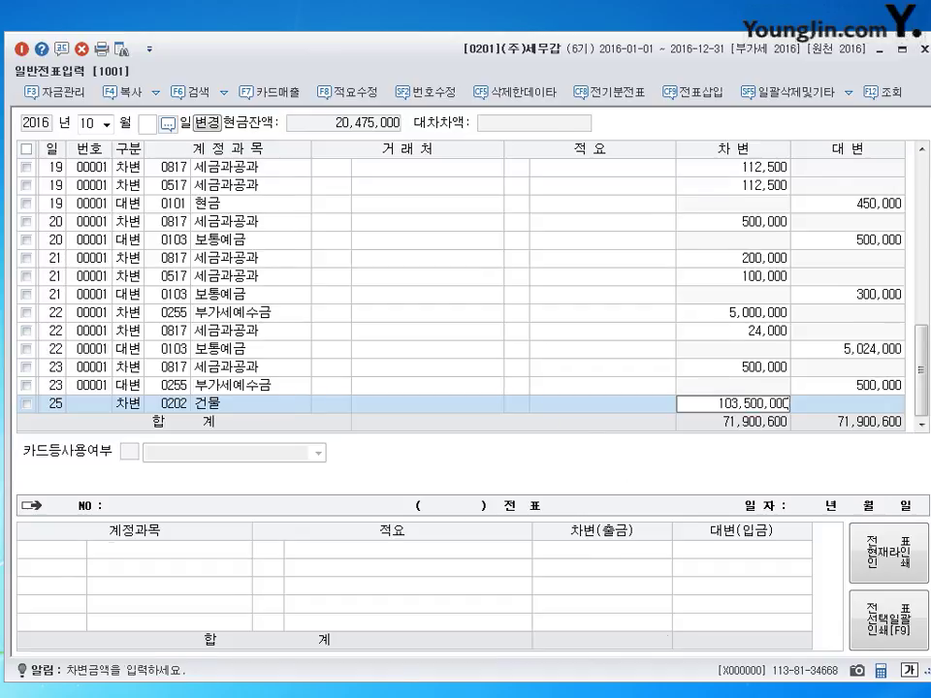
pyautogui.press('Return')
# Credit 0917 자산수증이익 100,000,000 on the next line
pyautogui.press('4')
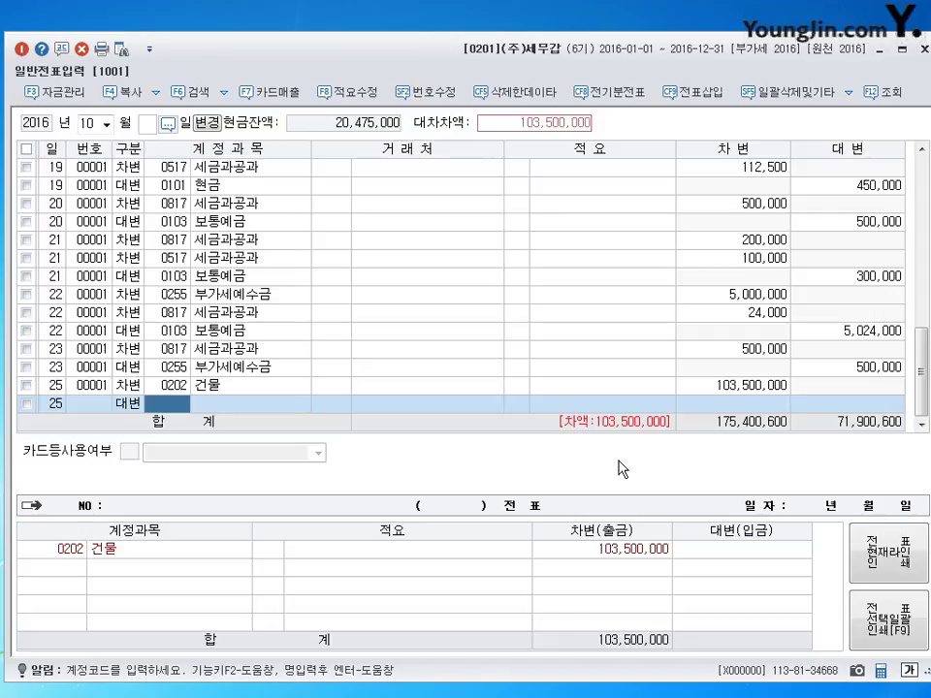
pyautogui.write('917')
pyautogui.press('Return')
pyautogui.press('Return')
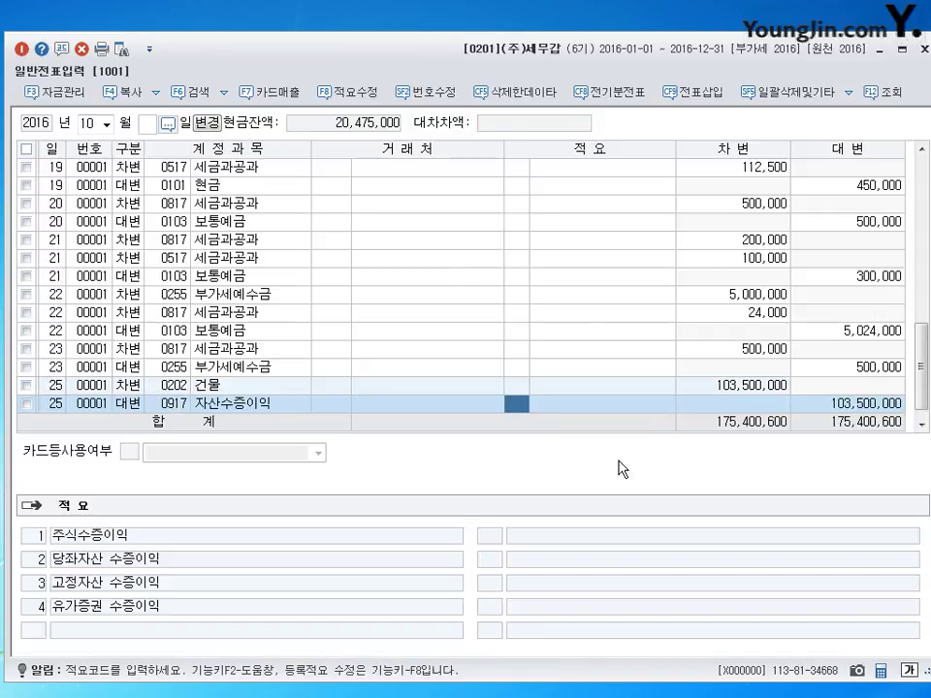
pyautogui.press('Return')
pyautogui.write('000000')
pyautogui.press('Return')
pyautogui.press('Return')
# Credit 0101 현금 3,500,000 to balance the voucher, then start a day-26 line
pyautogui.write('4101')
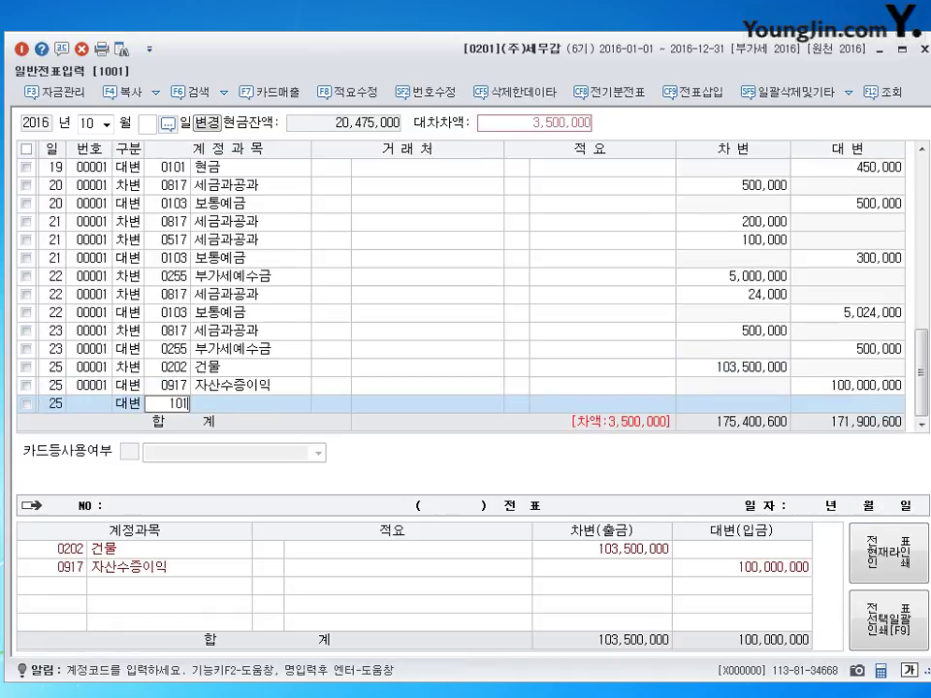
pyautogui.press('Return')
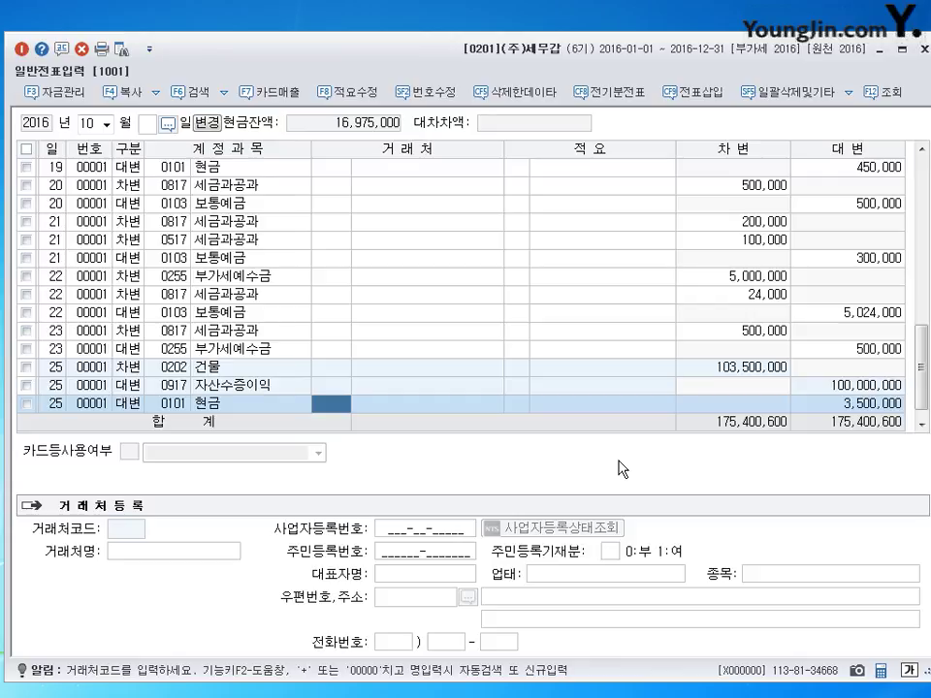
pyautogui.press('Return')
pyautogui.press('Return')
pyautogui.press('Return')
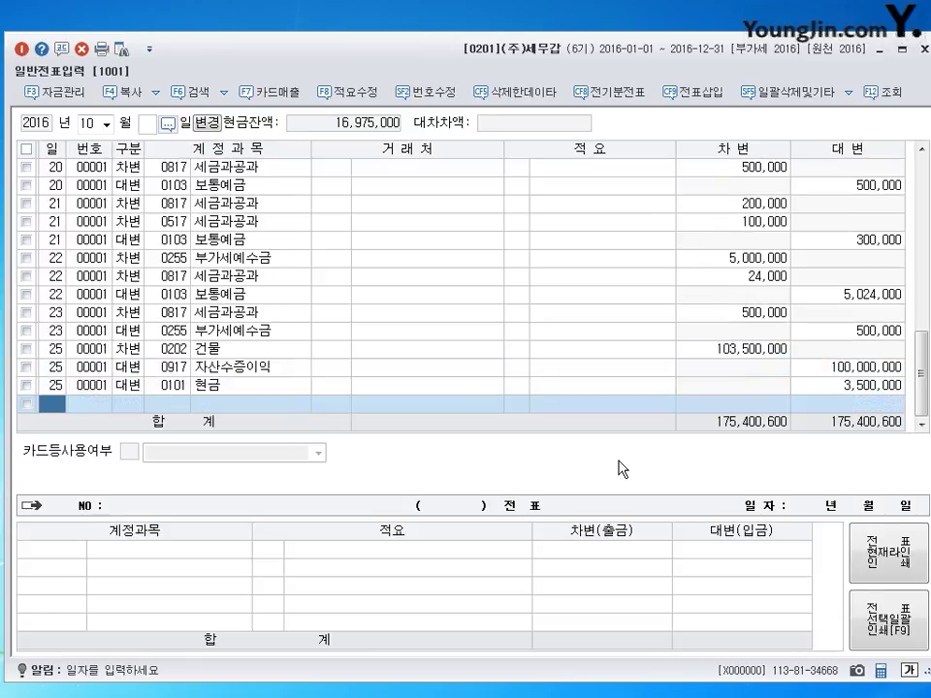
pyautogui.write('26')
pyautogui.press('Return')
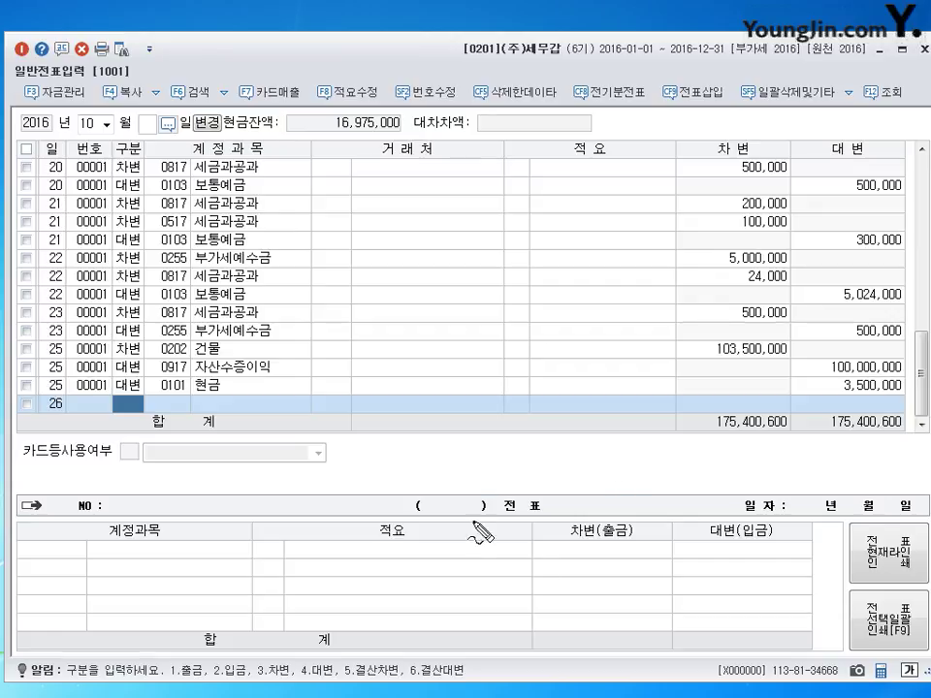
pyautogui.moveTo(295, 345)
pyautogui.mouseDown()
pyautogui.moveTo(305, 358)
pyautogui.moveTo(356, 342)
pyautogui.moveTo(453, 343)
pyautogui.moveTo(444, 361)
pyautogui.mouseUp()
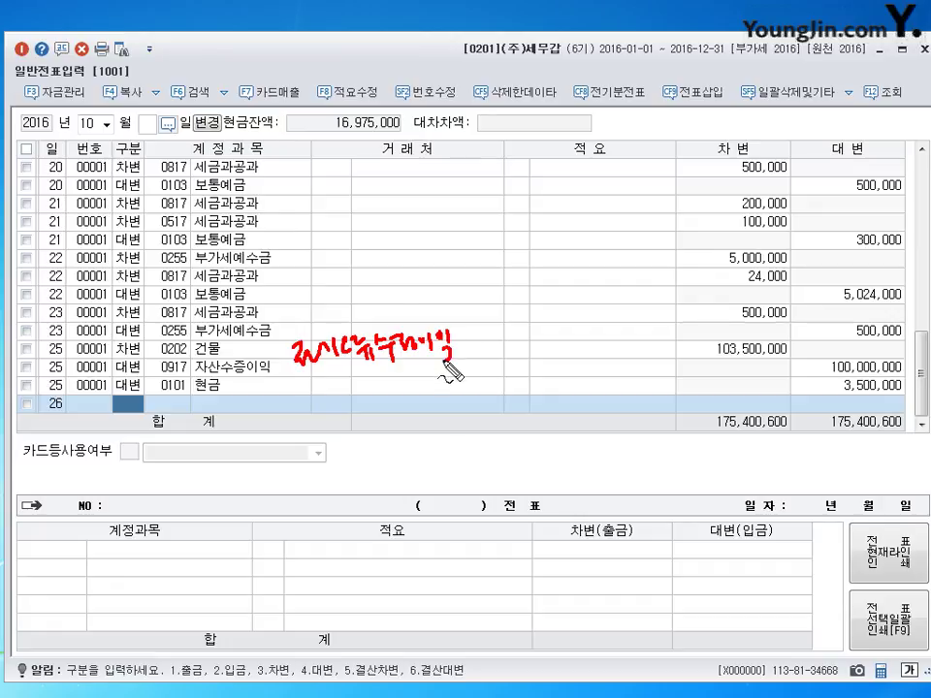
pyautogui.moveTo(380, 233)
pyautogui.mouseDown()
pyautogui.moveTo(376, 245)
pyautogui.moveTo(487, 252)
pyautogui.moveTo(506, 240)
pyautogui.moveTo(510, 248)
pyautogui.moveTo(544, 221)
pyautogui.moveTo(550, 245)
pyautogui.moveTo(655, 219)
pyautogui.moveTo(642, 219)
pyautogui.moveTo(650, 219)
pyautogui.moveTo(648, 249)
pyautogui.mouseUp()
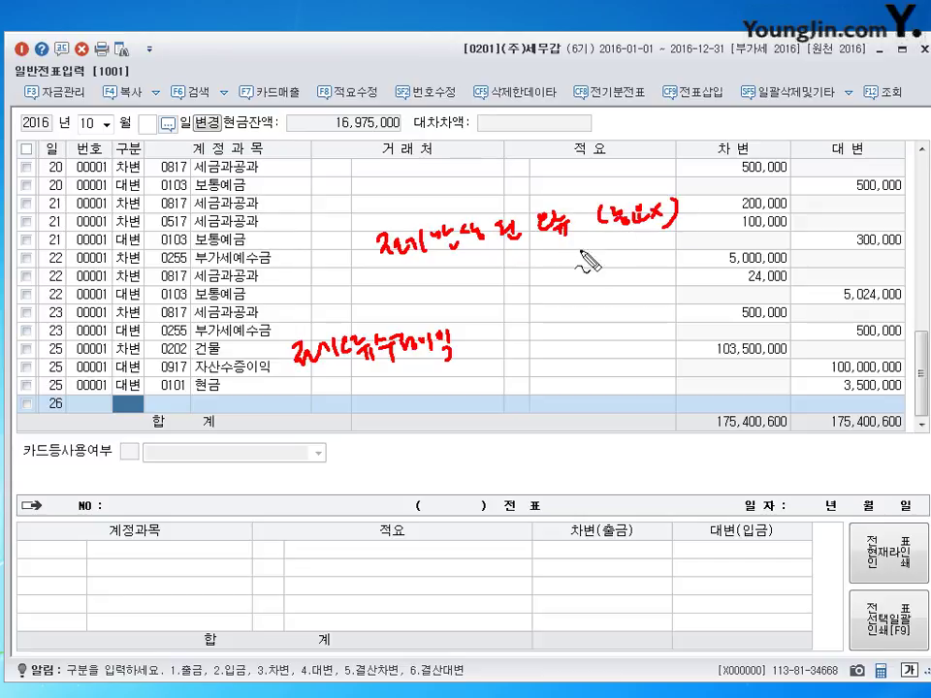
pyautogui.moveTo(435, 264); pyautogui.dragTo(516, 251)
pyautogui.moveTo(483, 258)
pyautogui.mouseDown()
pyautogui.moveTo(504, 288)
pyautogui.moveTo(549, 274)
pyautogui.moveTo(580, 277)
pyautogui.moveTo(582, 287)
pyautogui.moveTo(653, 260)
pyautogui.mouseUp()
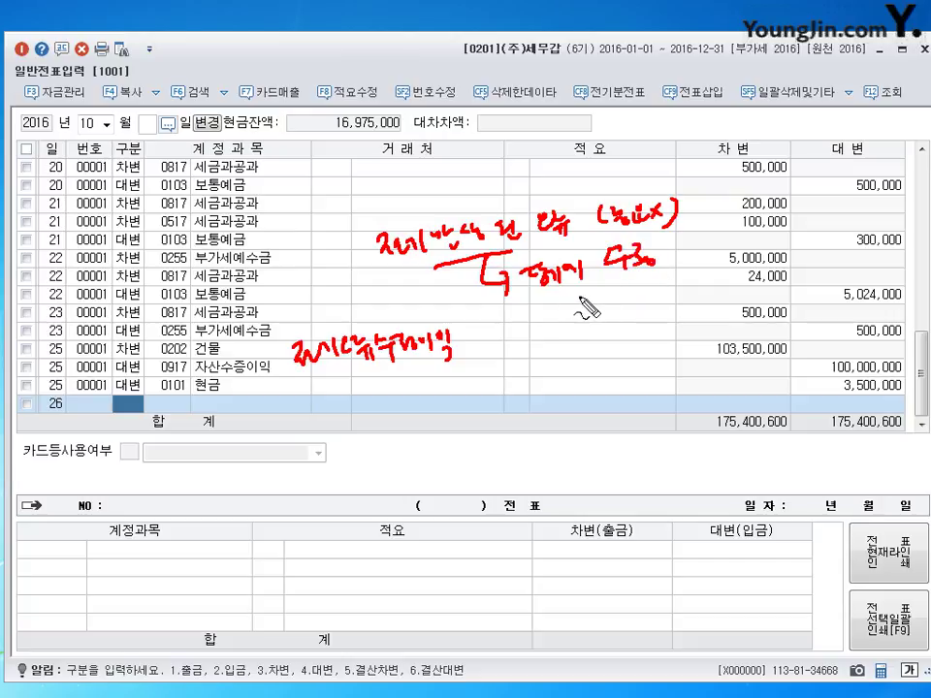
pyautogui.moveTo(316, 379); pyautogui.dragTo(437, 362)
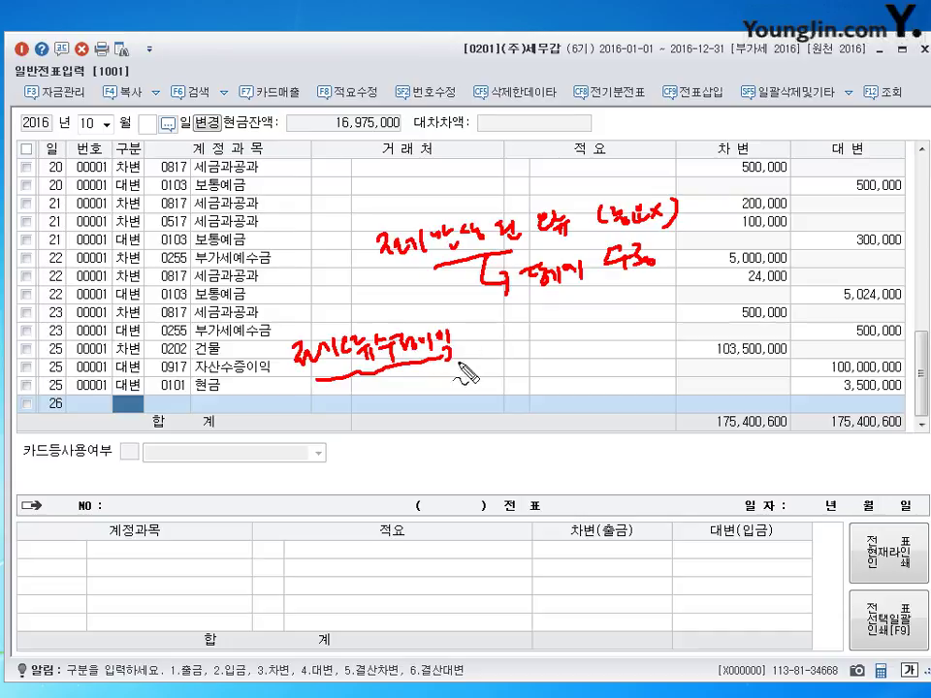
pyautogui.moveTo(425, 368)
pyautogui.mouseDown()
pyautogui.moveTo(434, 391)
pyautogui.moveTo(452, 393)
pyautogui.moveTo(477, 375)
pyautogui.moveTo(465, 396)
pyautogui.mouseUp()
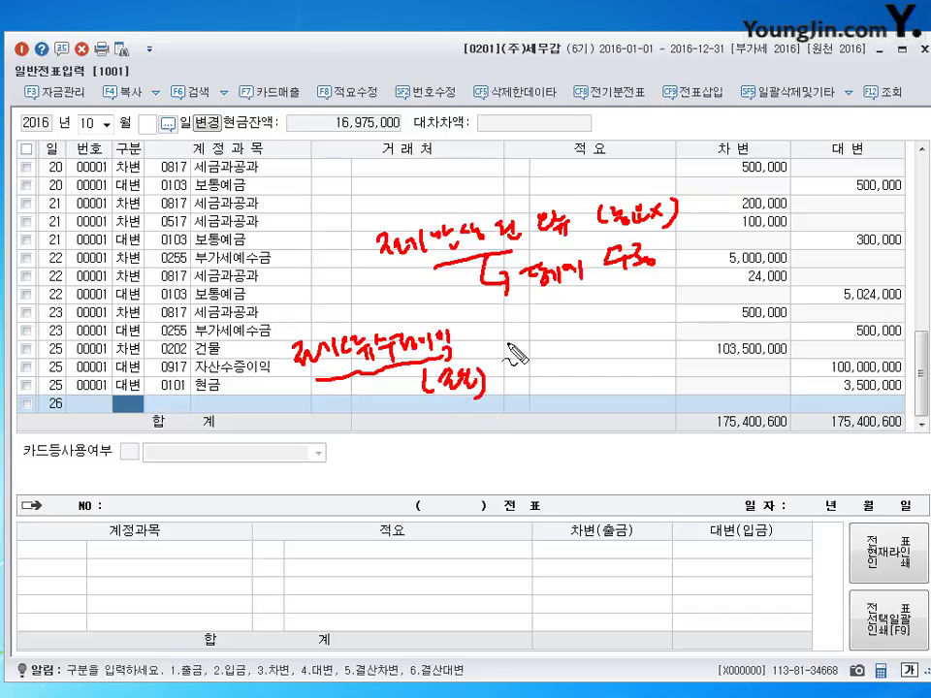
pyautogui.moveTo(479, 329)
pyautogui.mouseDown()
pyautogui.moveTo(490, 321)
pyautogui.moveTo(525, 328)
pyautogui.moveTo(560, 311)
pyautogui.moveTo(586, 318)
pyautogui.moveTo(545, 379)
pyautogui.moveTo(599, 367)
pyautogui.moveTo(611, 349)
pyautogui.moveTo(613, 304)
pyautogui.moveTo(652, 334)
pyautogui.mouseUp()
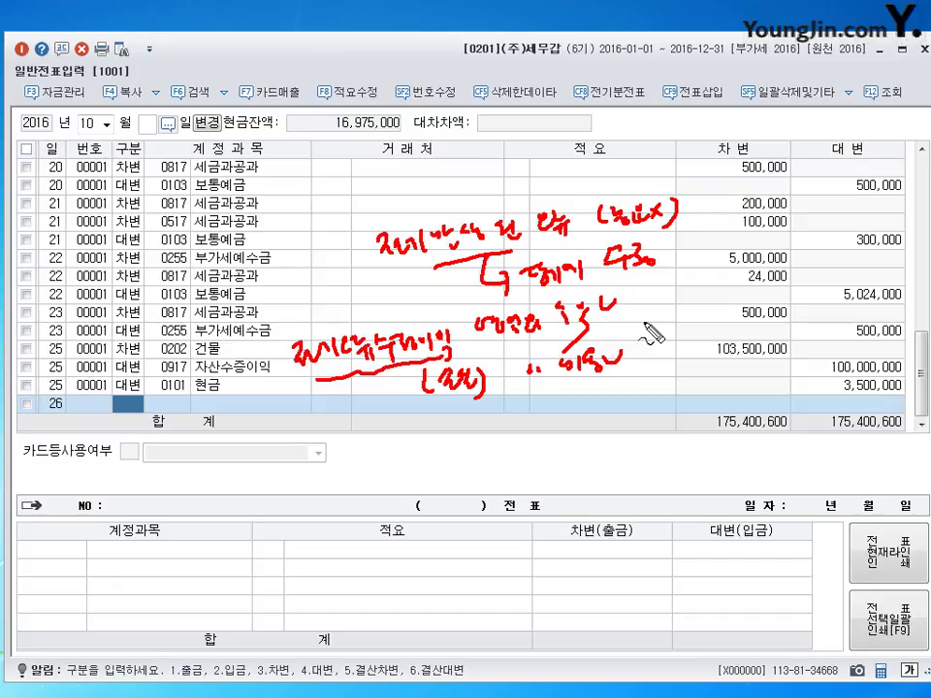
pyautogui.press('Escape')
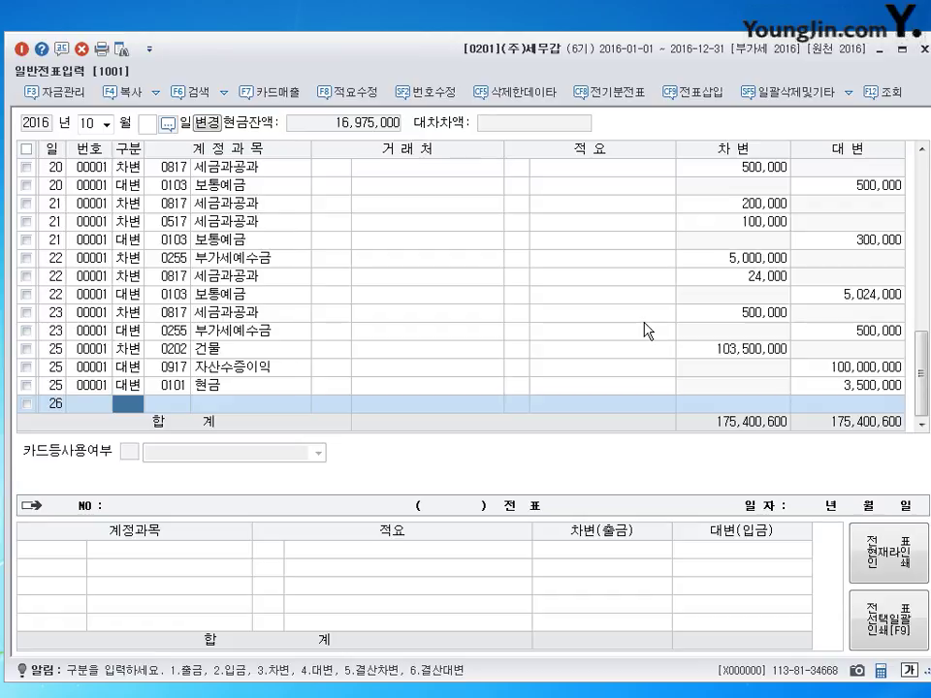
# On the day-26 line, debit 0103 보통예금 300,000
pyautogui.write('3')
pyautogui.press('Return')
pyautogui.write('0103')
pyautogui.press('Return')
pyautogui.press('Return')
pyautogui.press('Return')
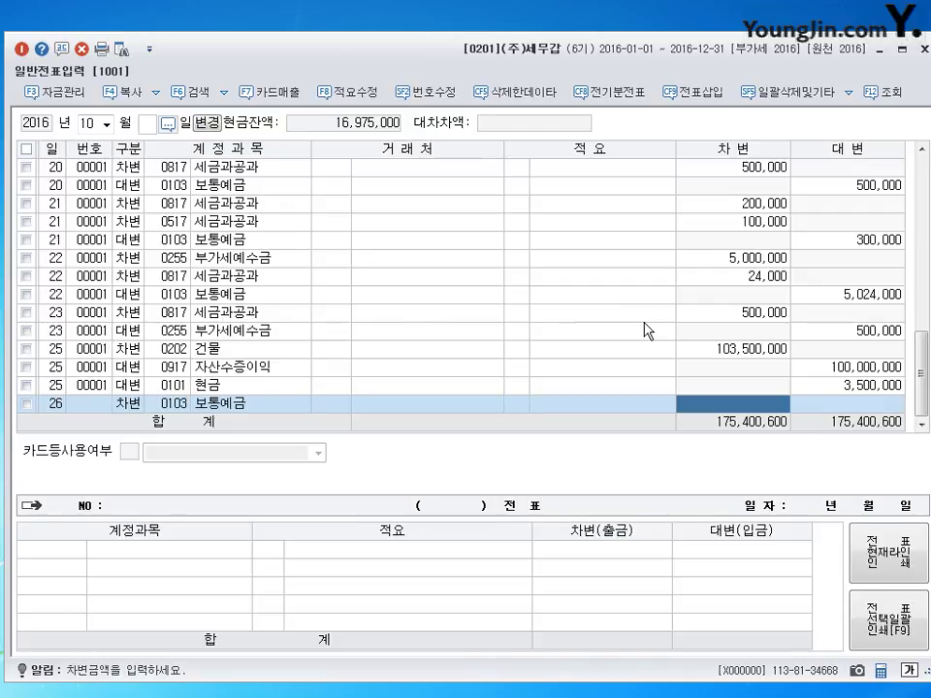
pyautogui.write('3000000')
pyautogui.press('Return')
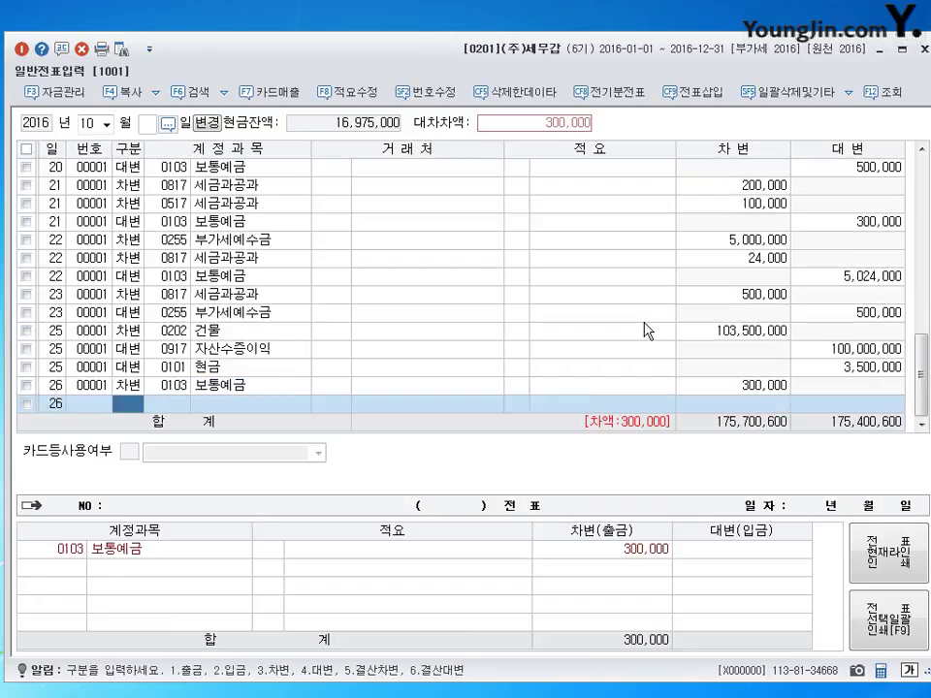
# Credit 300,000 to 0912 전기오류수정이익, found by searching 전기오, and commit the voucher
pyautogui.write('4')
pyautogui.press('Return')
pyautogui.write('전기오')
pyautogui.press('Return')
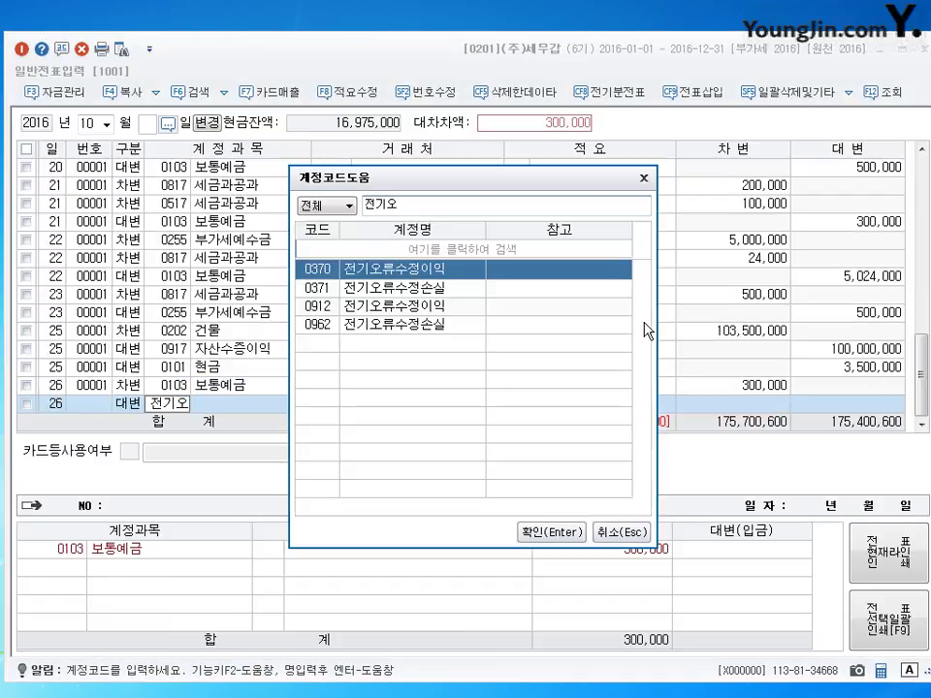
pyautogui.press('Down')
pyautogui.press('Down')
pyautogui.press('Down')
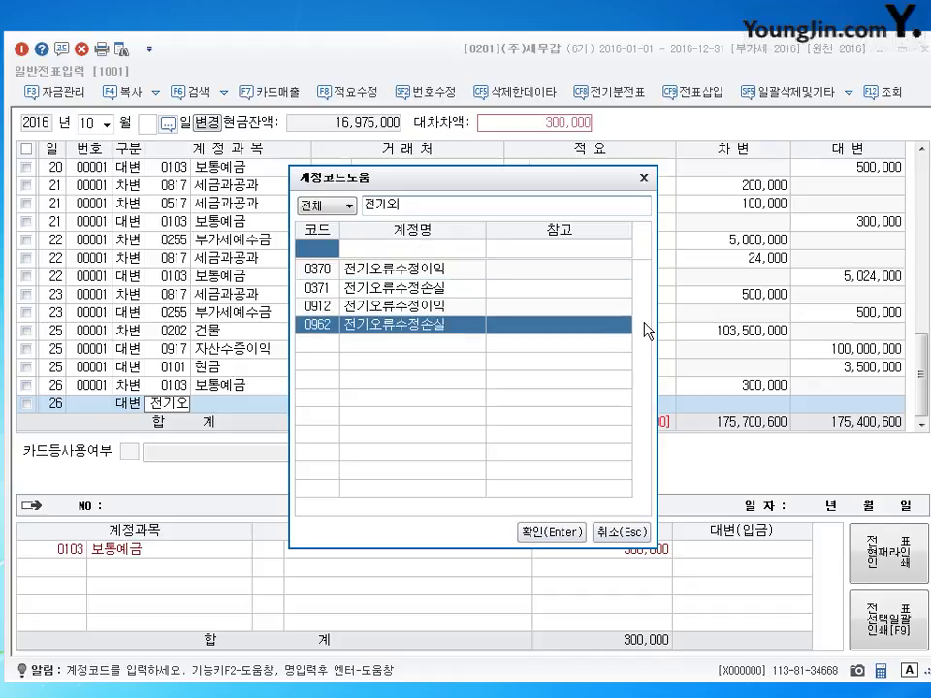
pyautogui.press('Up')
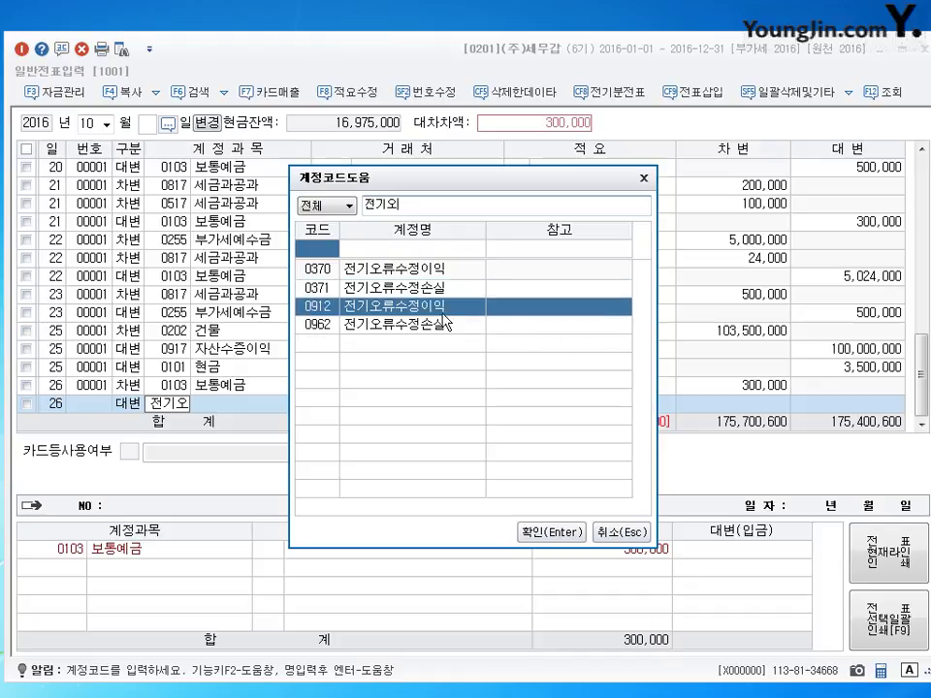
pyautogui.moveTo(312, 307); pyautogui.dragTo(393, 388)
pyautogui.click(542, 538)
pyautogui.press('Return')
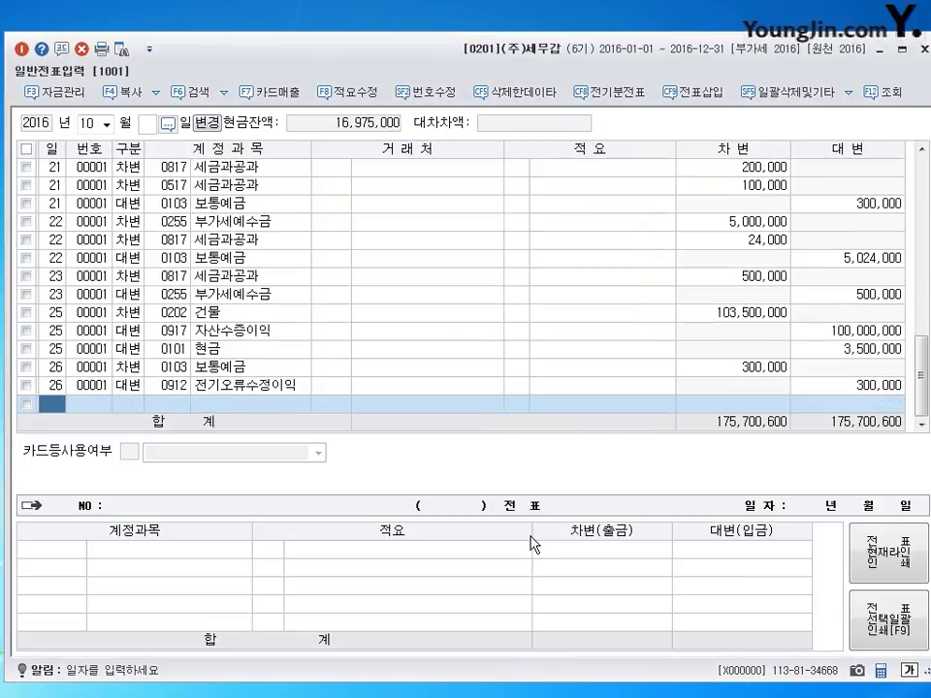